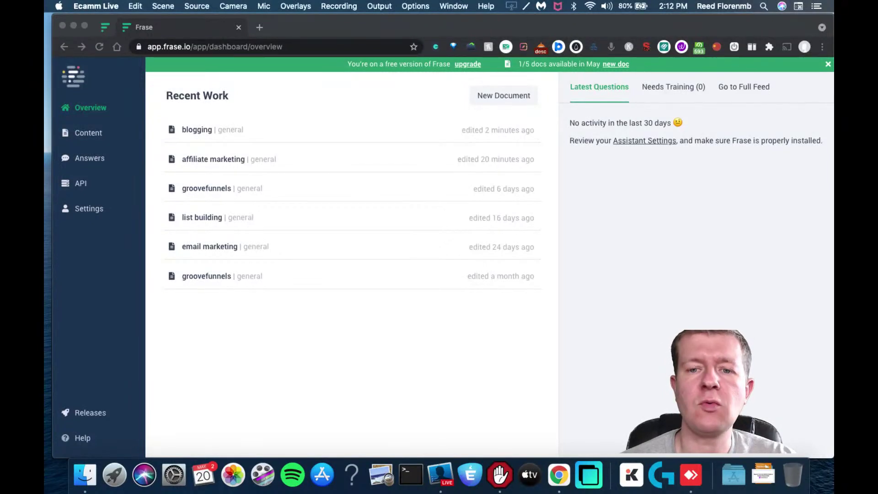
Create a new Frase document targeting the query 'digital marketing' in the General folder
left_click(302, 317)
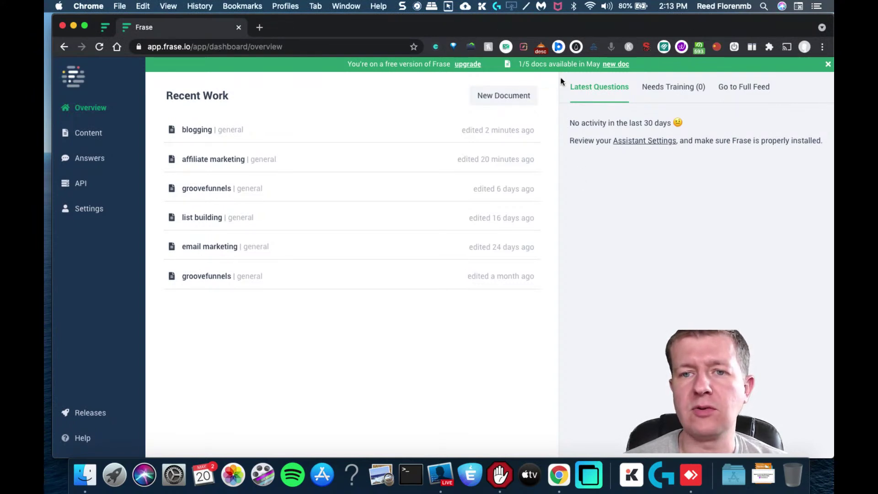
left_click(617, 65)
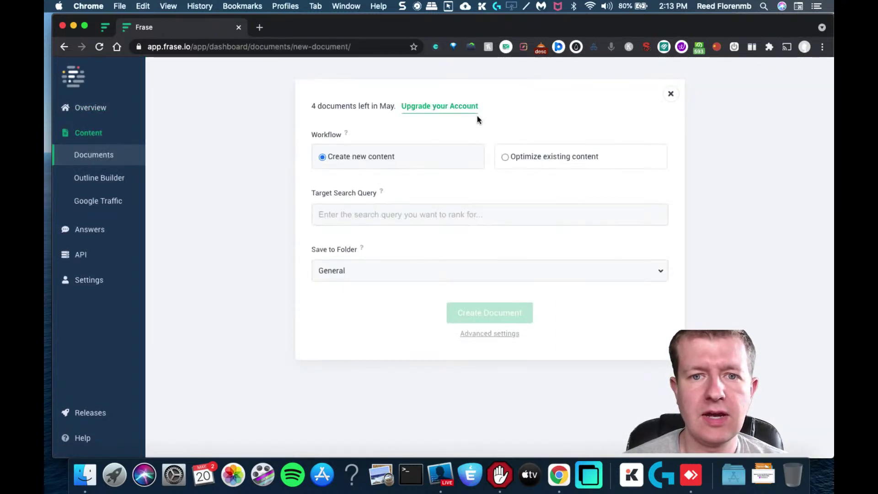
left_click(418, 213)
type("digital marketing")
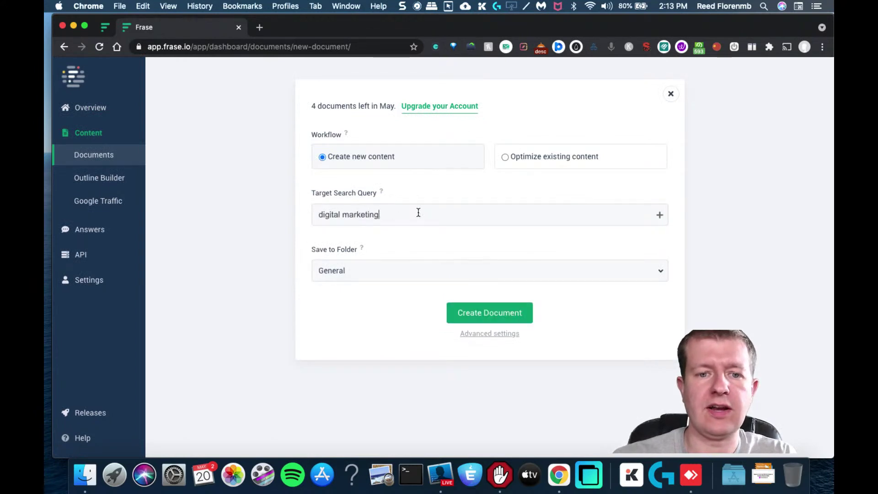
left_click(490, 334)
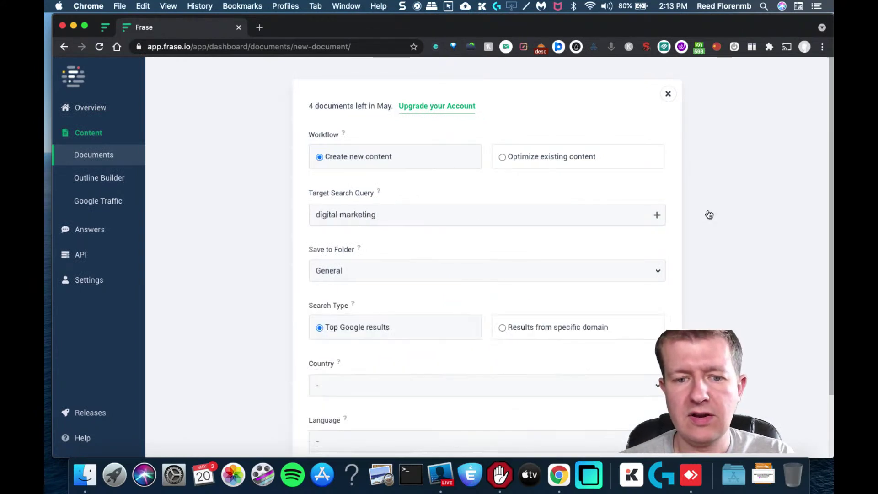
scroll(825, 192, "down", 3)
left_click(819, 276)
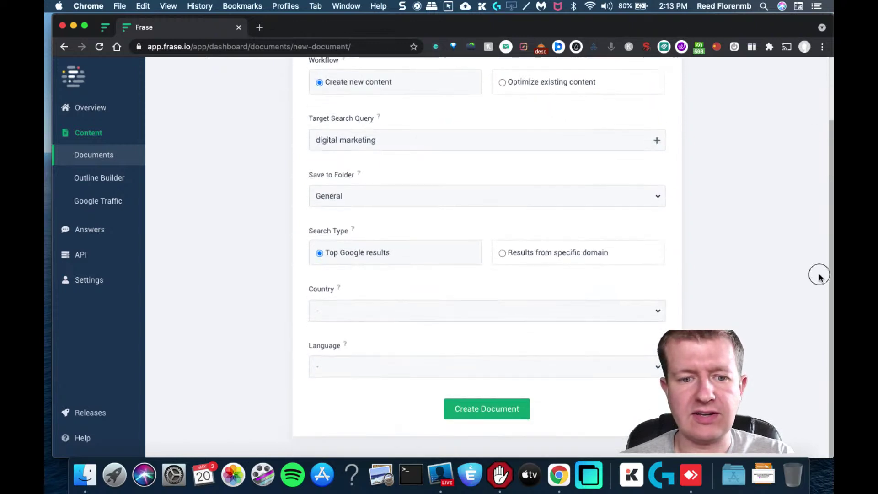
scroll(817, 188, "up", 1)
scroll(804, 269, "down", 1)
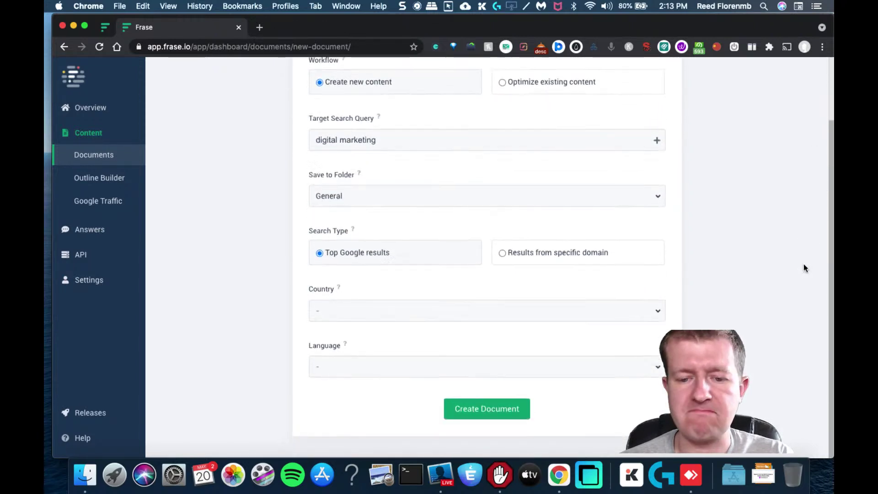
left_click(470, 415)
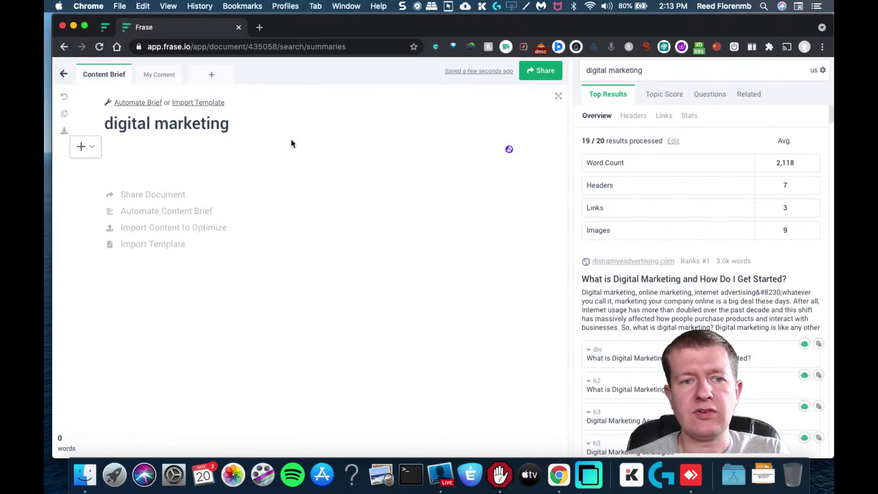
Generate an automated content brief with every section selected and the List/Table Guidelines option
left_click(196, 214)
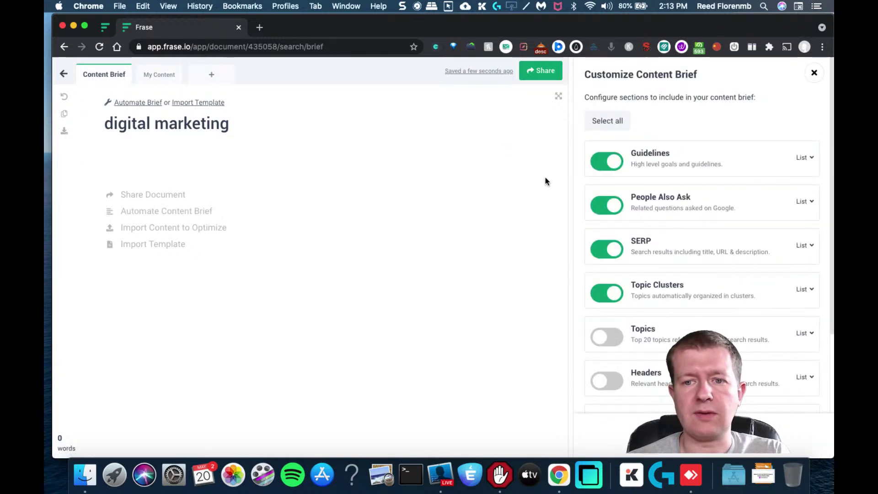
left_click(608, 121)
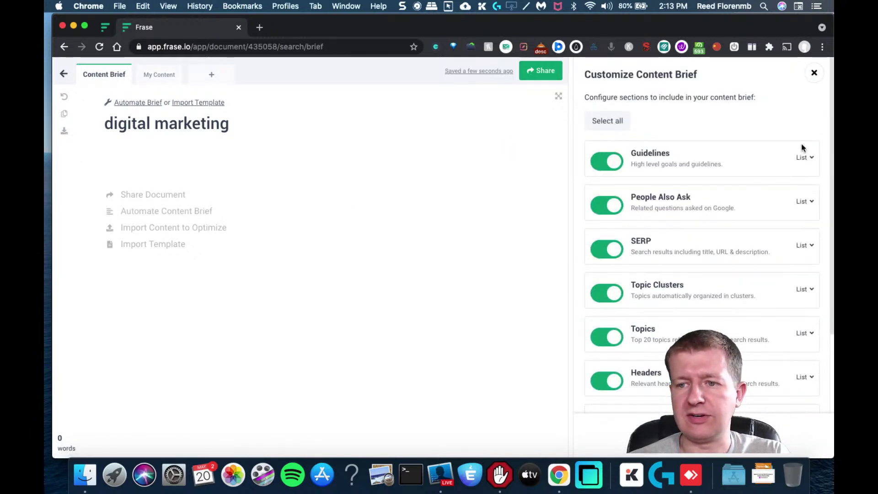
left_click(813, 158)
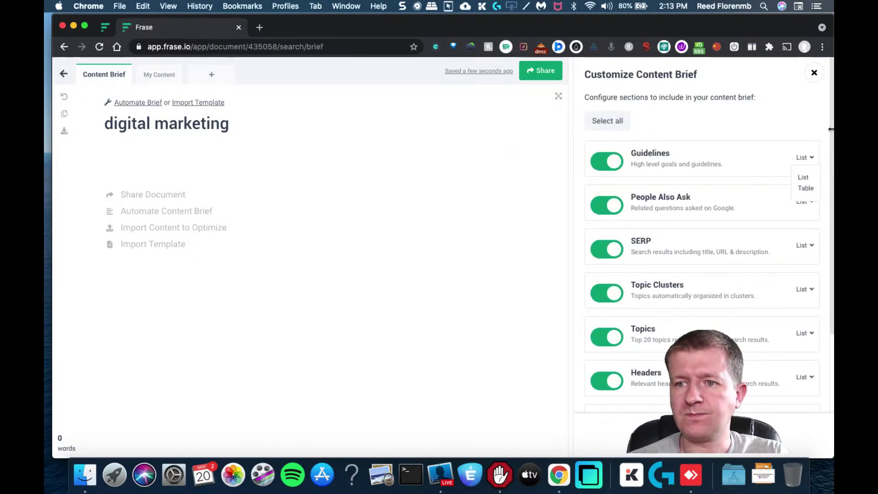
scroll(824, 183, "down", 5)
scroll(811, 238, "up", 2)
scroll(805, 283, "down", 2)
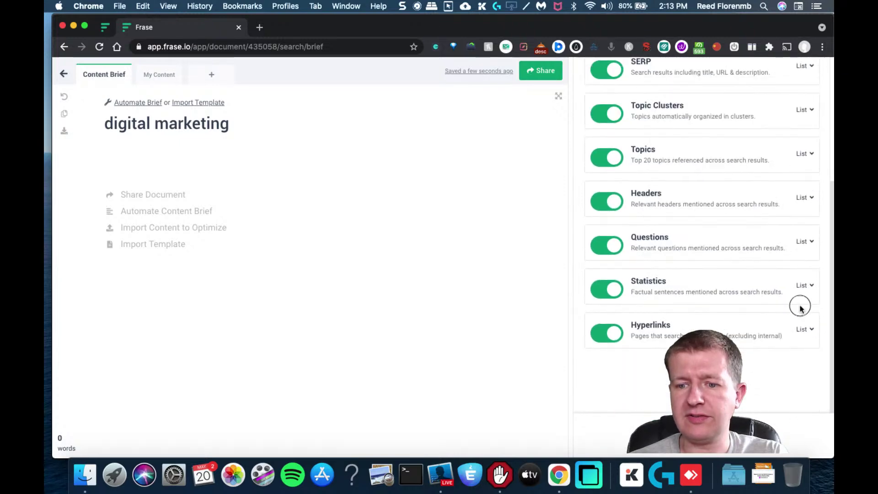
left_click(801, 309)
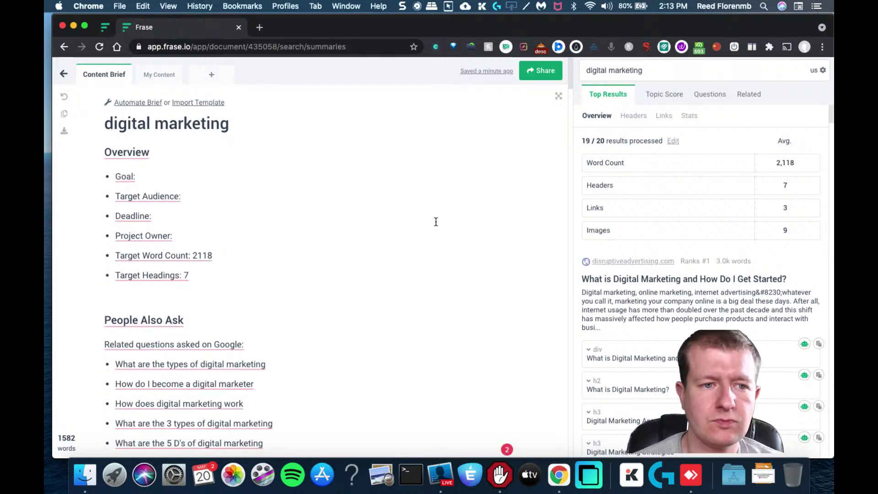
scroll(570, 82, "down", 3)
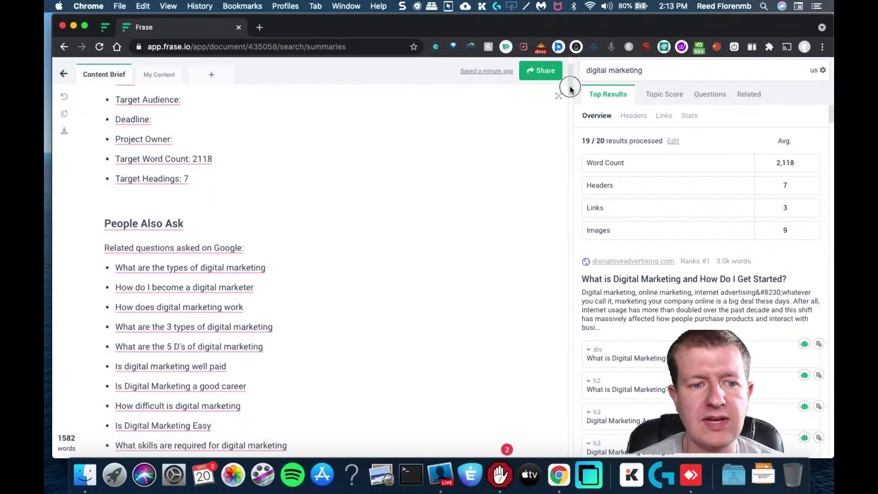
scroll(570, 82, "up", 3)
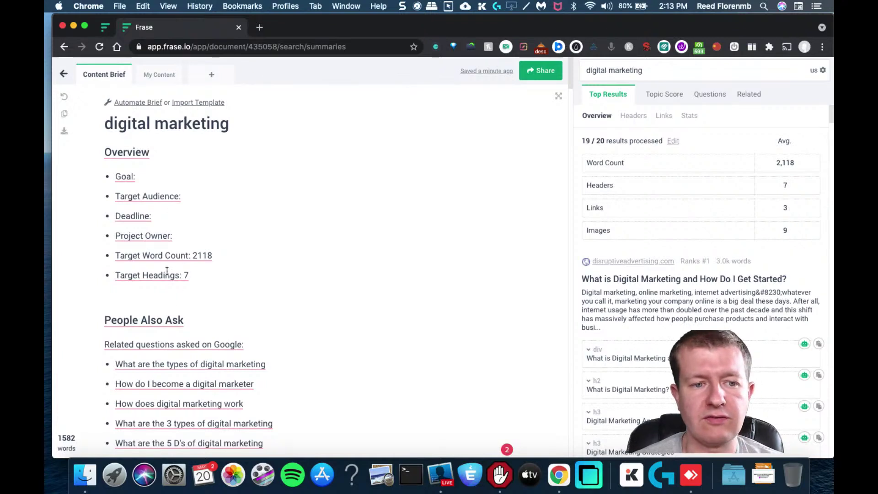
left_click(209, 266)
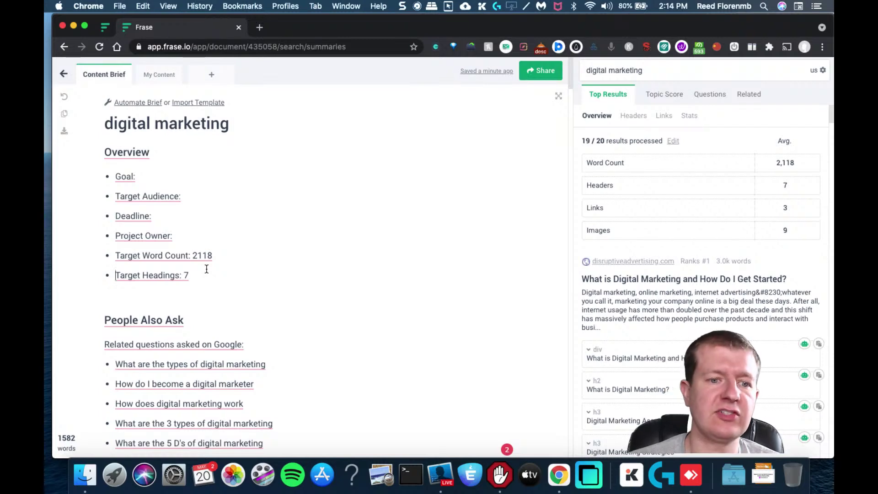
left_click(198, 259)
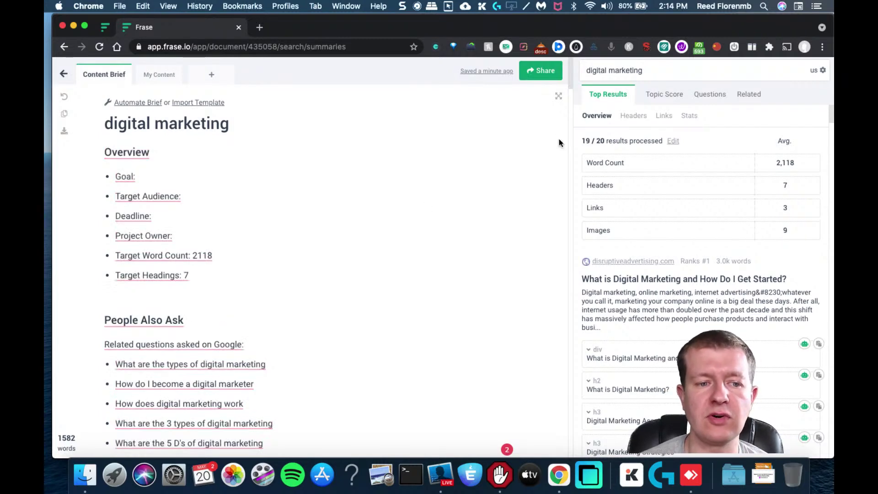
scroll(569, 87, "down", 5)
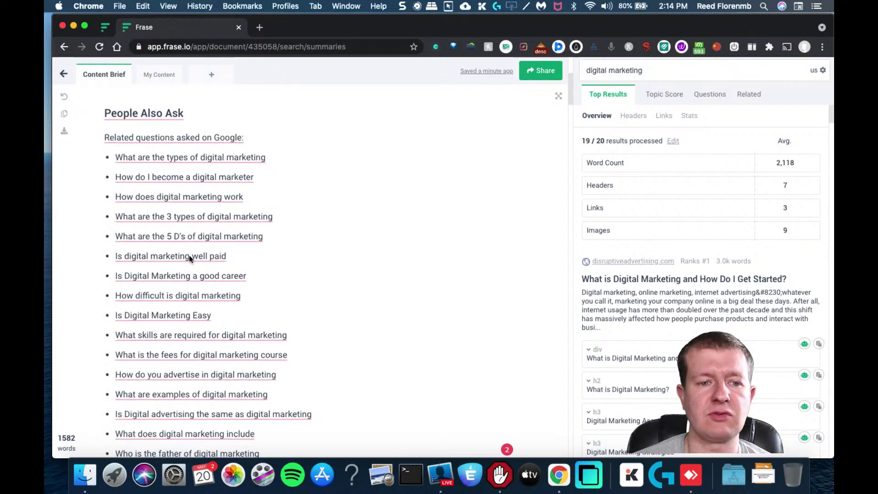
left_click_drag(571, 85, 569, 122)
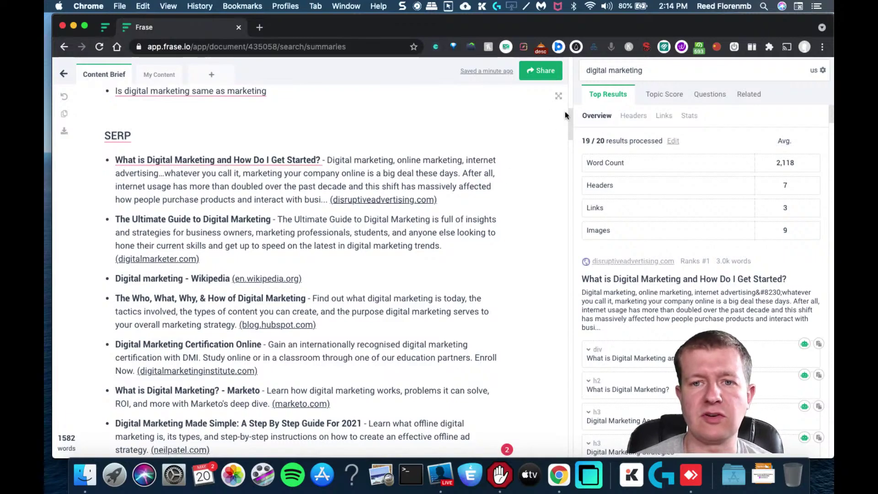
left_click(569, 129)
left_click_drag(569, 129, 558, 202)
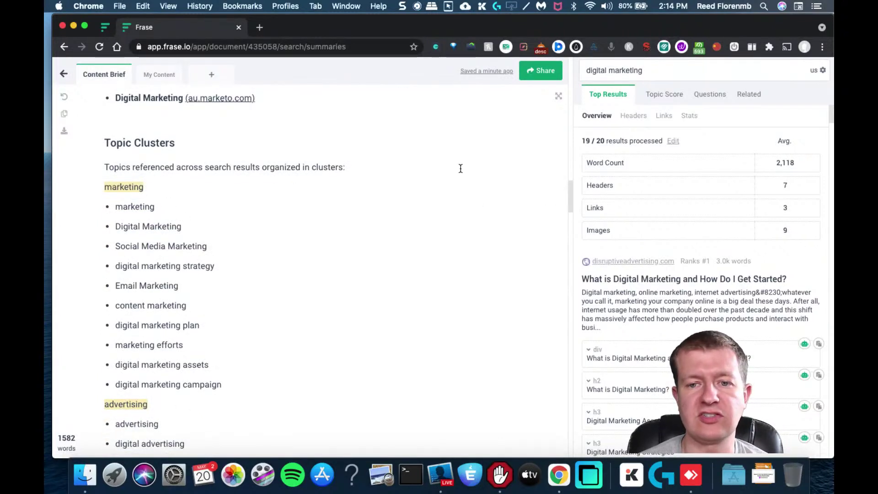
left_click_drag(570, 197, 564, 342)
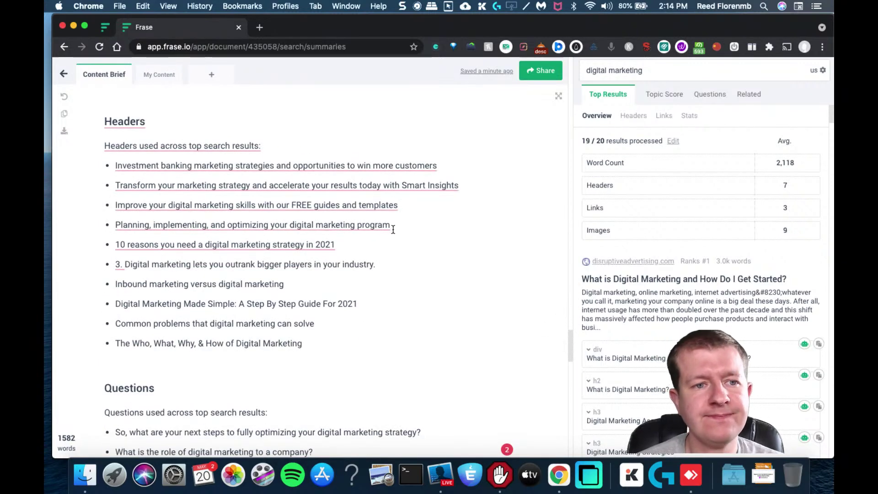
mouse_move(302, 167)
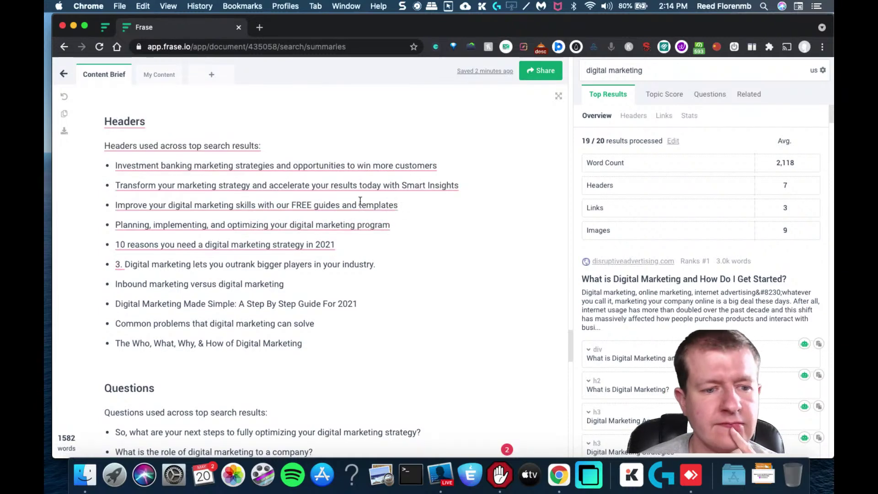
mouse_move(333, 183)
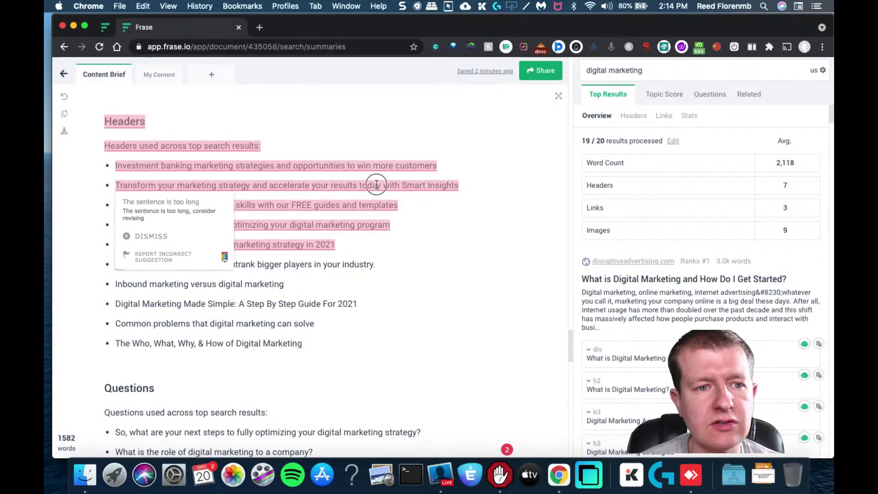
Dismiss the long-sentence suggestion, review Questions and Statistics, and select the SaaS spending statistic
left_click(420, 201)
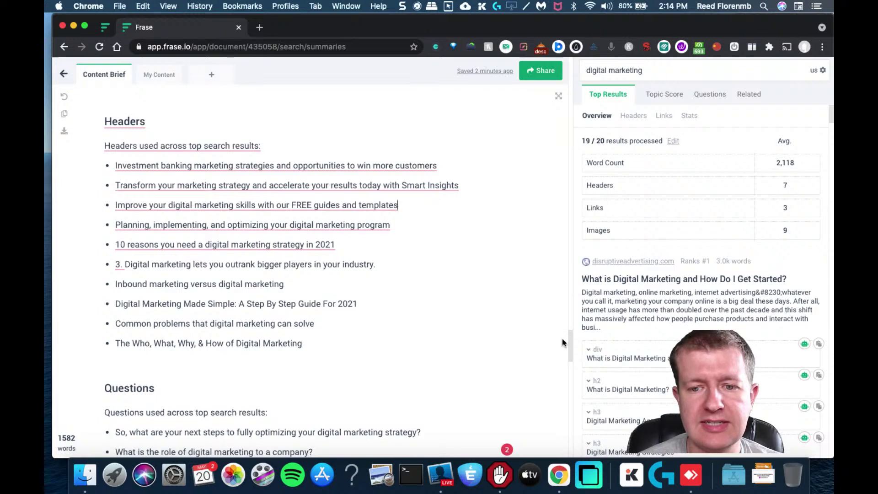
left_click(569, 354)
left_click_drag(568, 350, 570, 380)
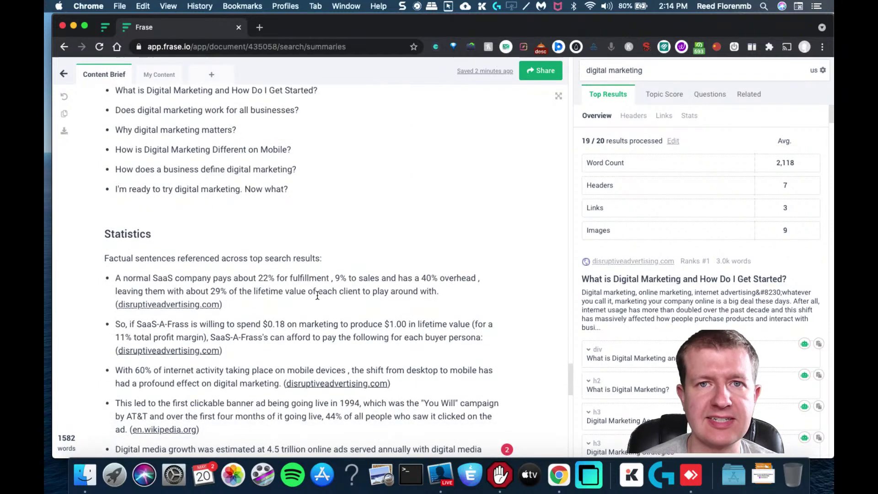
left_click_drag(570, 376, 561, 394)
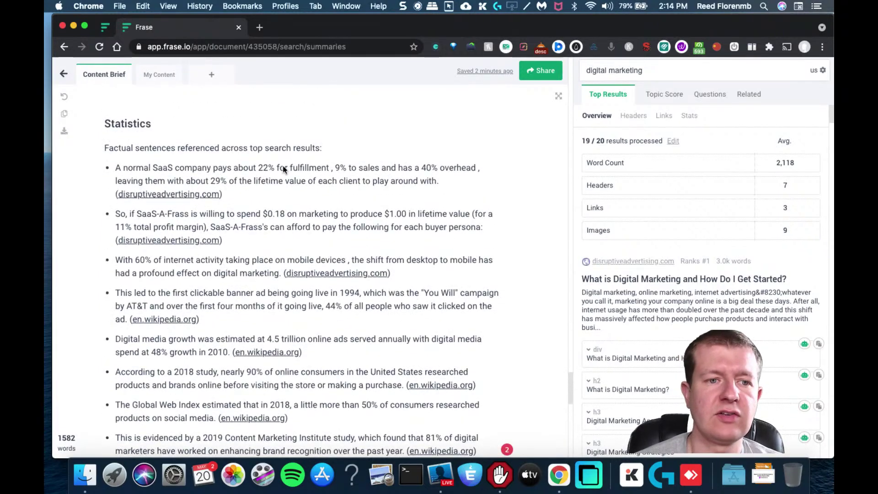
left_click_drag(238, 193, 113, 164)
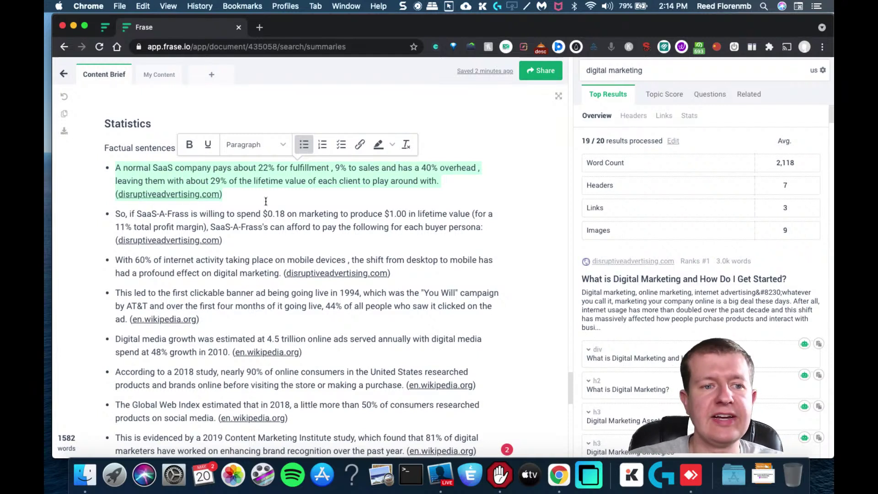
left_click_drag(570, 388, 563, 92)
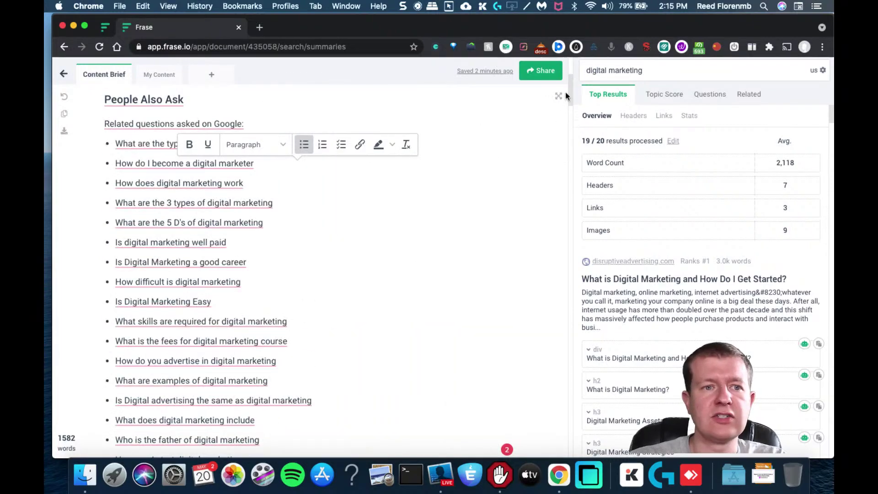
Switch to the empty My Content writing area without inserting any block
left_click(161, 76)
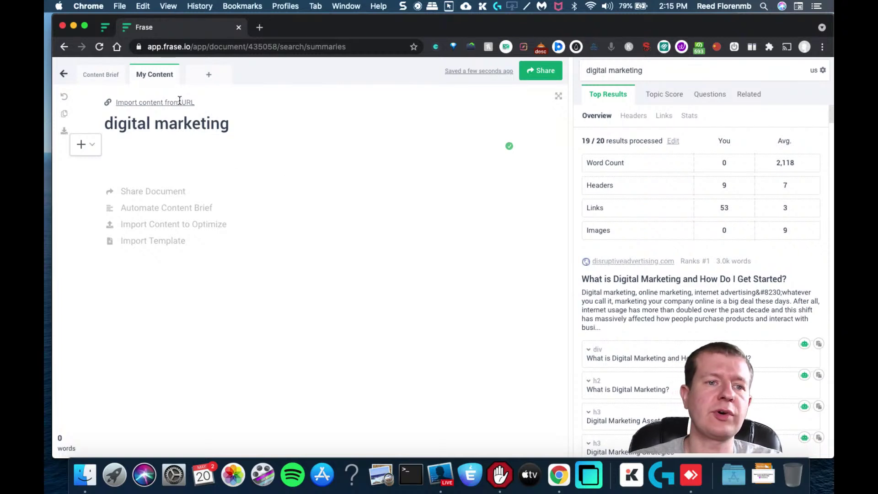
left_click(85, 144)
left_click(171, 144)
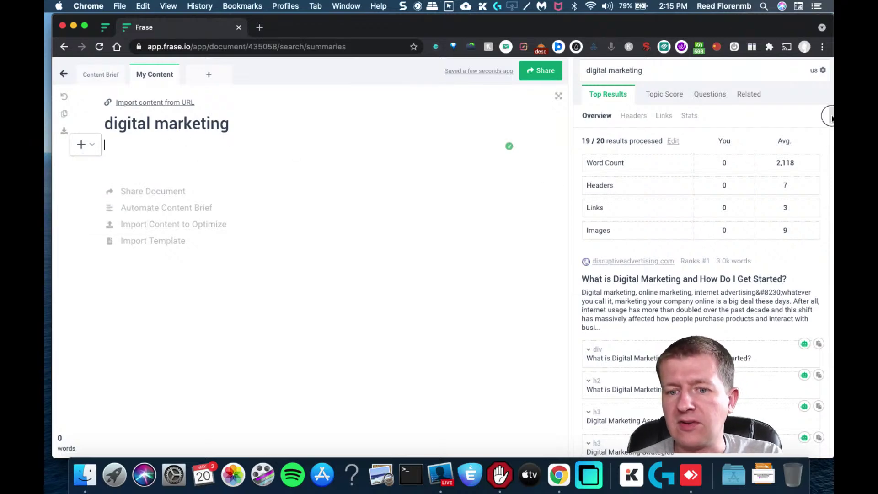
Scroll the Top Results panel to the first result's heading outline
scroll(832, 128, "down", 4)
scroll(831, 127, "down", 3)
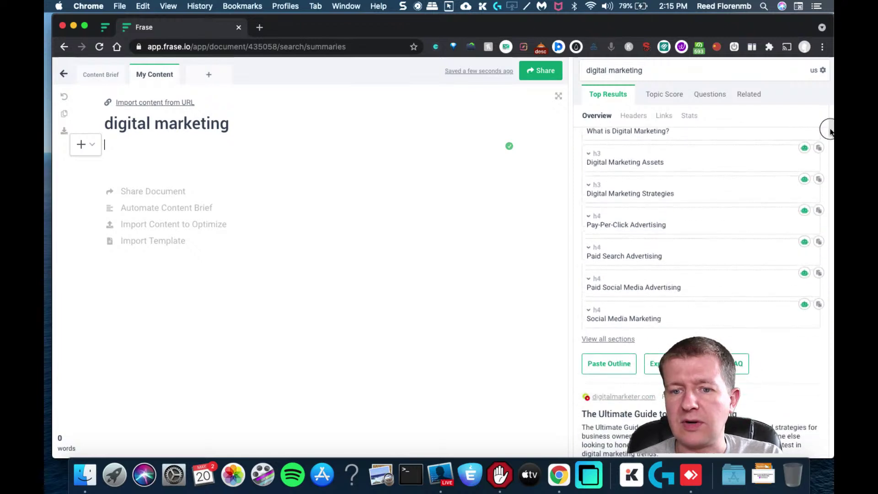
scroll(831, 129, "up", 2)
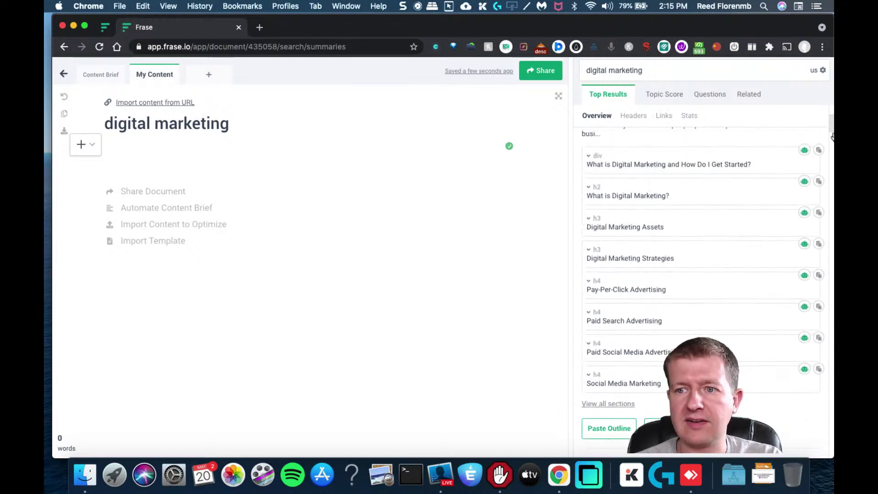
scroll(832, 117, "up", 3)
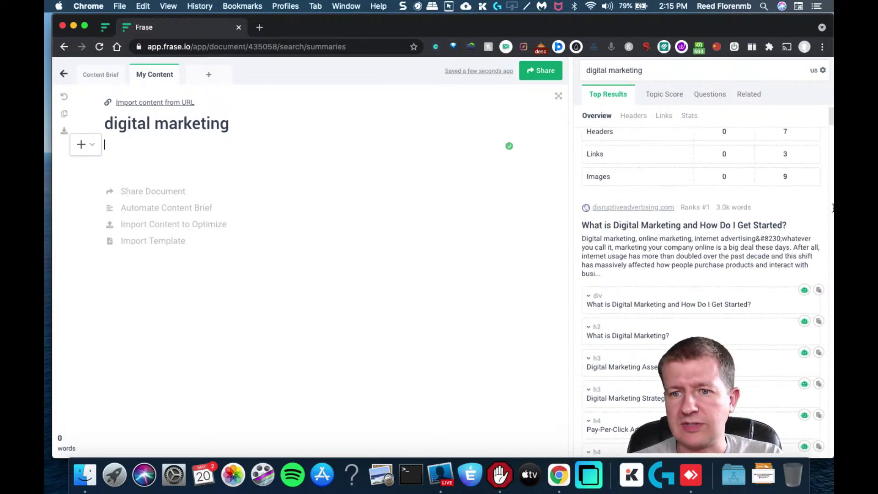
scroll(830, 128, "down", 2)
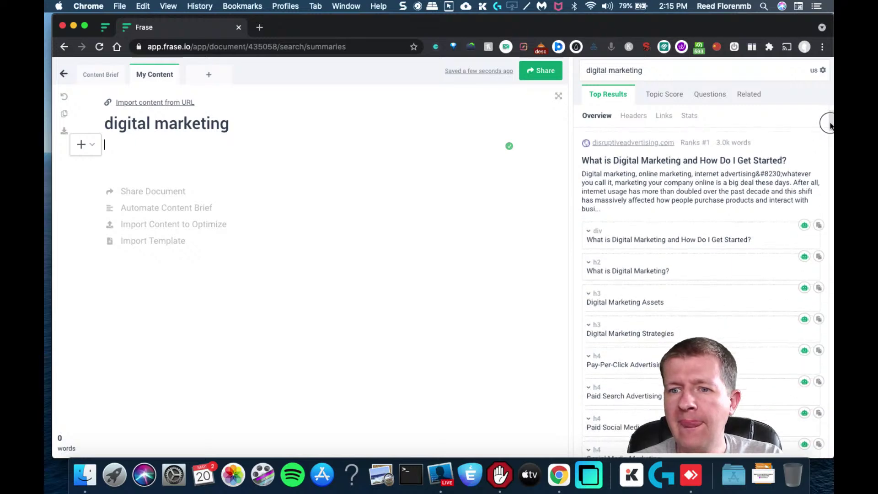
scroll(831, 124, "down", 3)
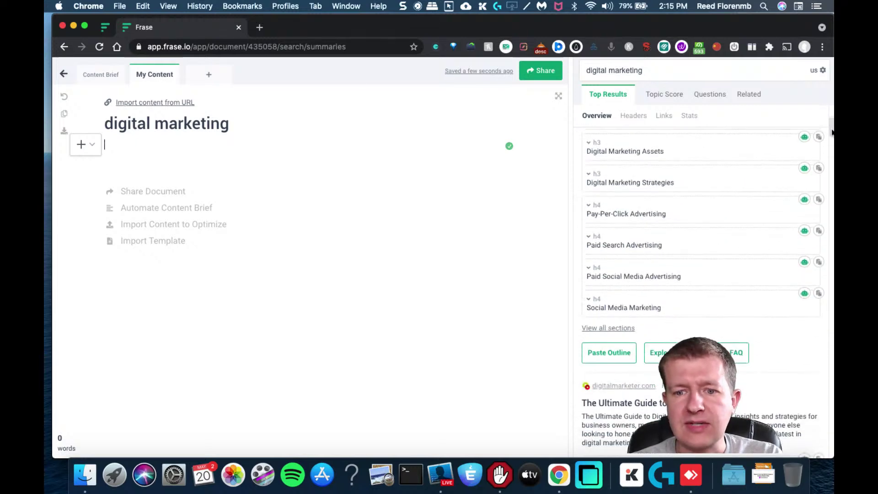
Paste the top-ranked article's outline into the document and look through it
left_click(609, 353)
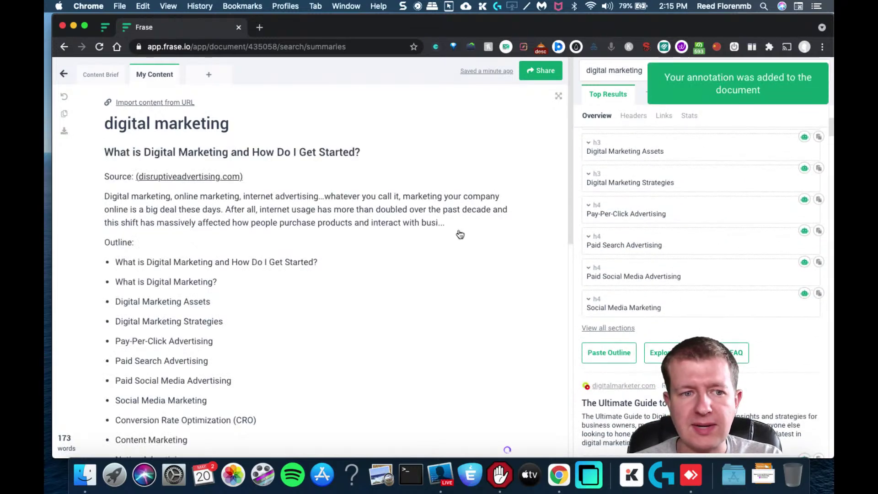
scroll(547, 277, "down", 7)
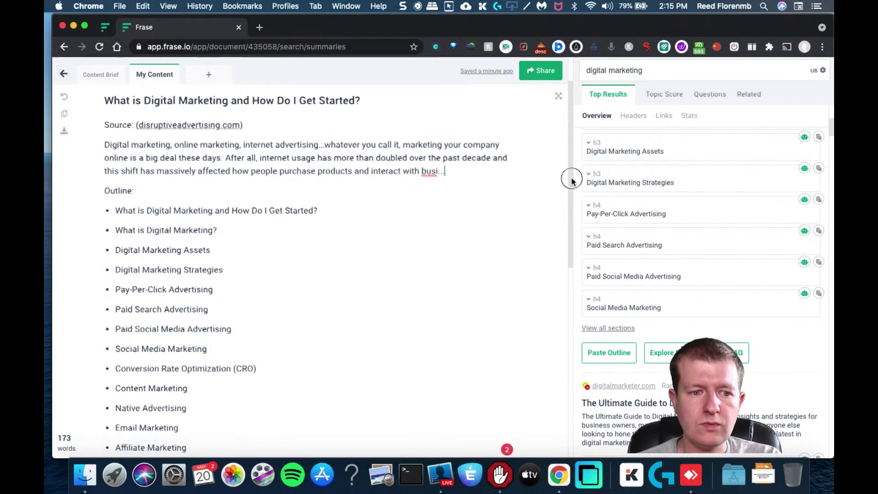
scroll(543, 302, "down", 5)
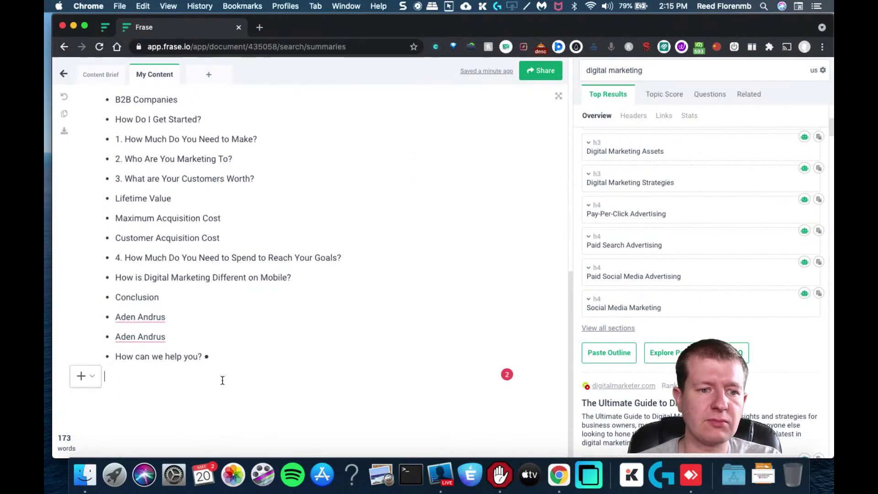
left_click_drag(208, 339, 106, 239)
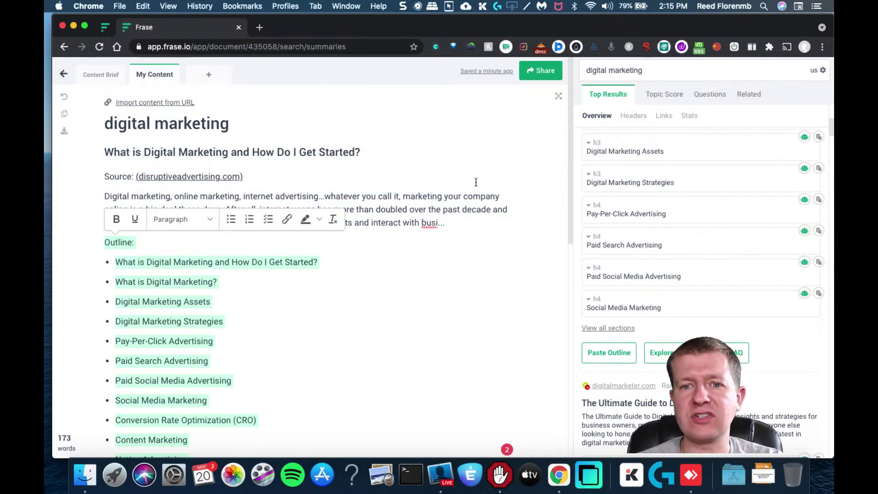
Select all the document body and delete it, leaving only the digital marketing title
left_click(525, 211)
key("super+a")
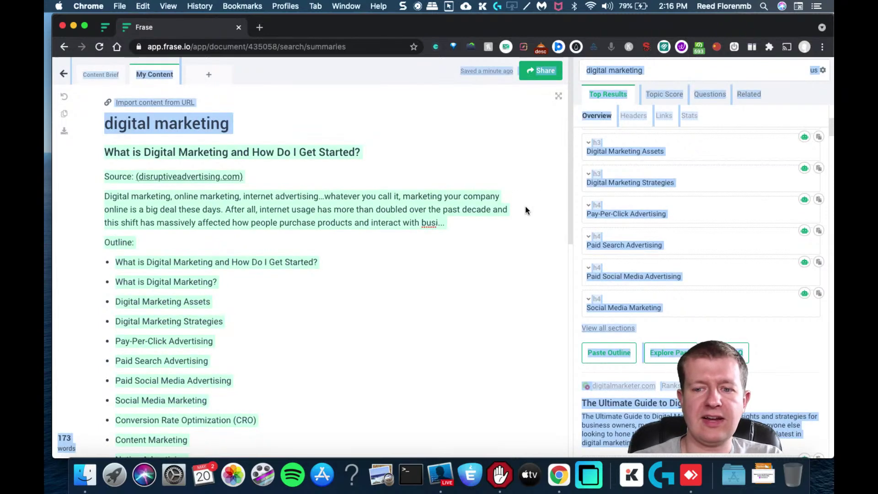
left_click(450, 224)
key("super+a")
key("BackSpace")
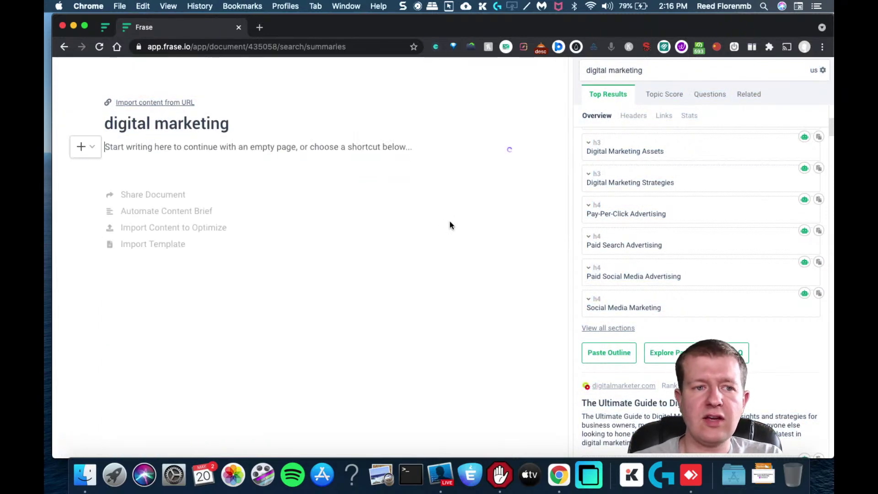
Open the disruptiveadvertising.com article's passages and add its first passage to the document
left_click(702, 215)
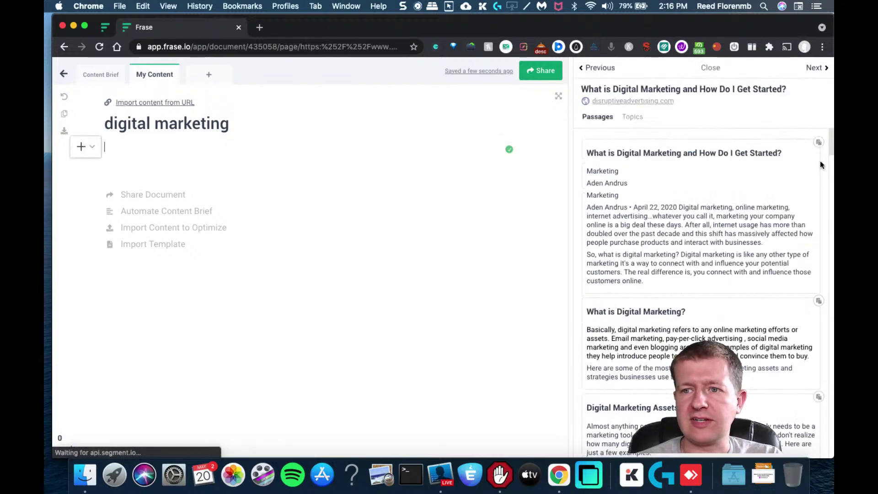
left_click(819, 142)
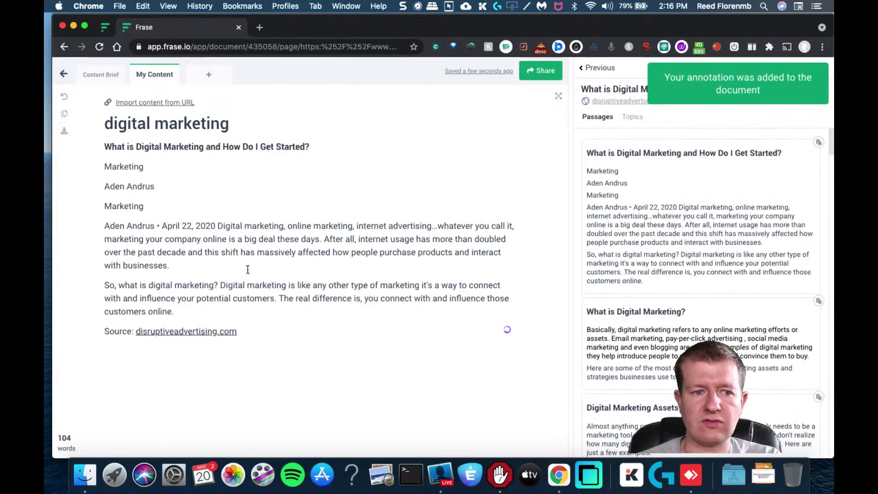
left_click_drag(318, 315, 105, 285)
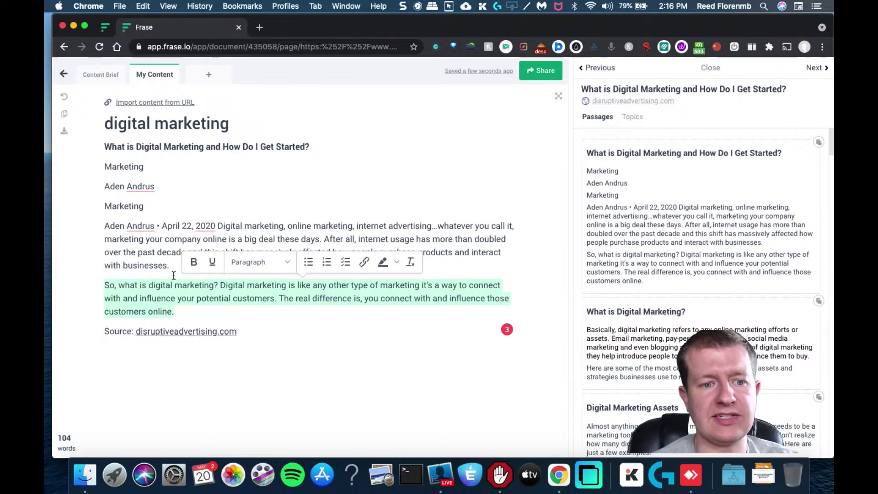
Select all the added passage text and delete it, emptying the document
left_click(210, 298)
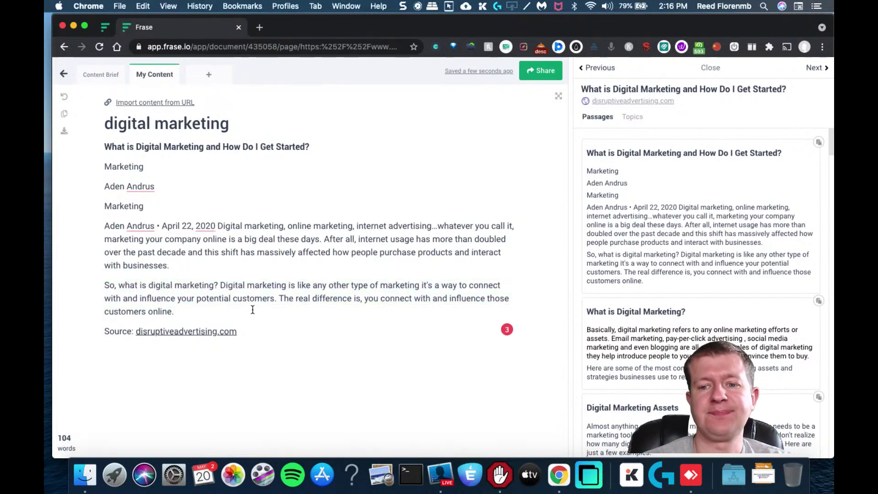
left_click(280, 344)
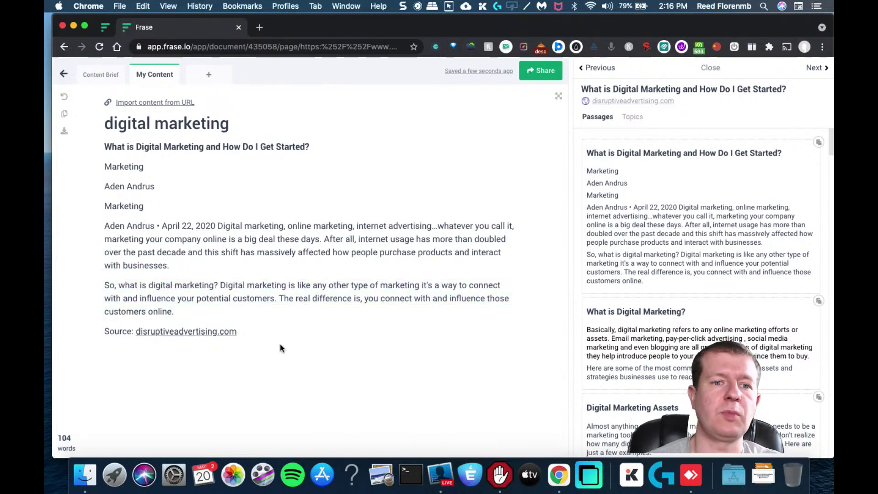
key("super+a")
left_click(288, 293)
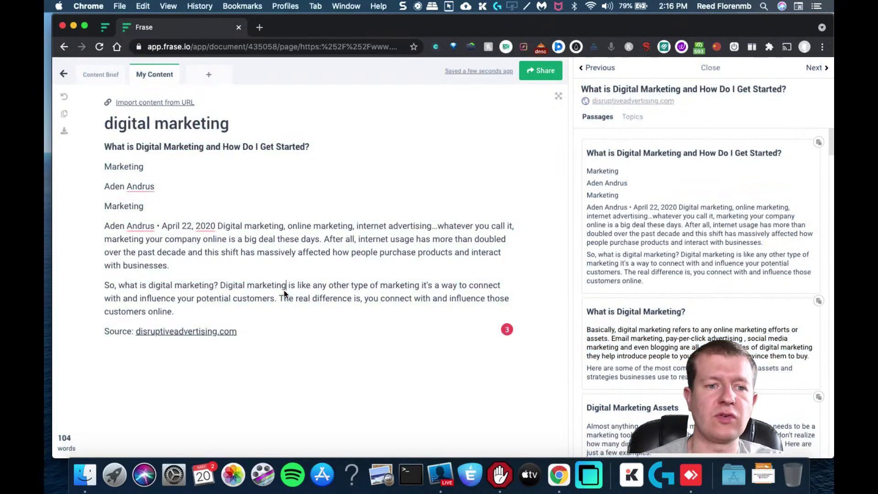
key("super+a")
key("BackSpace")
left_click_drag(831, 157, 828, 117)
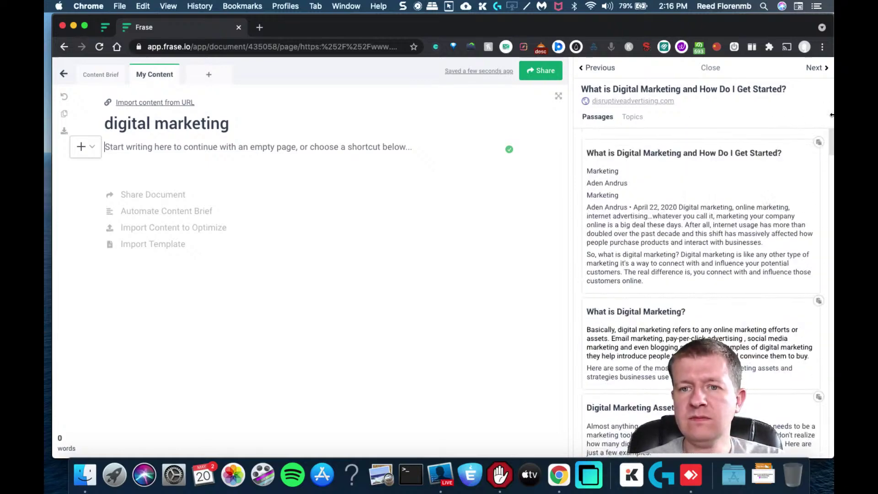
Show the article's topic counts, switching from Long Tail to Top Topics and back
left_click(638, 118)
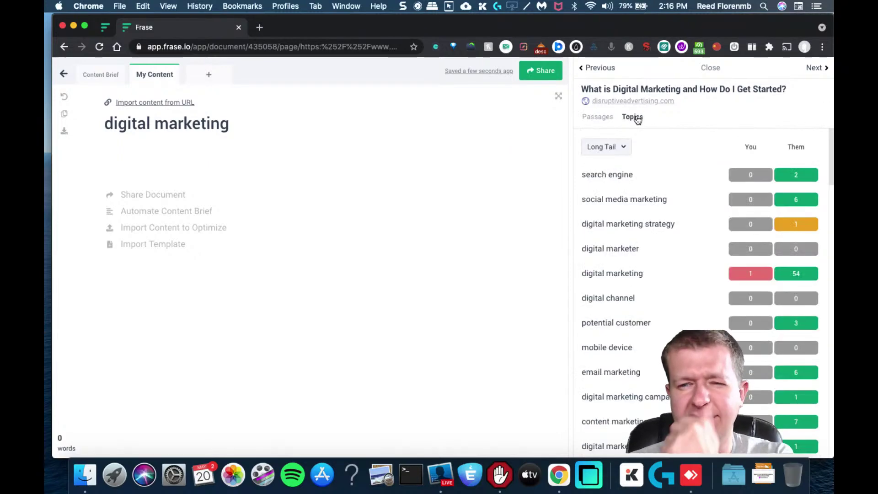
left_click(624, 148)
left_click(615, 173)
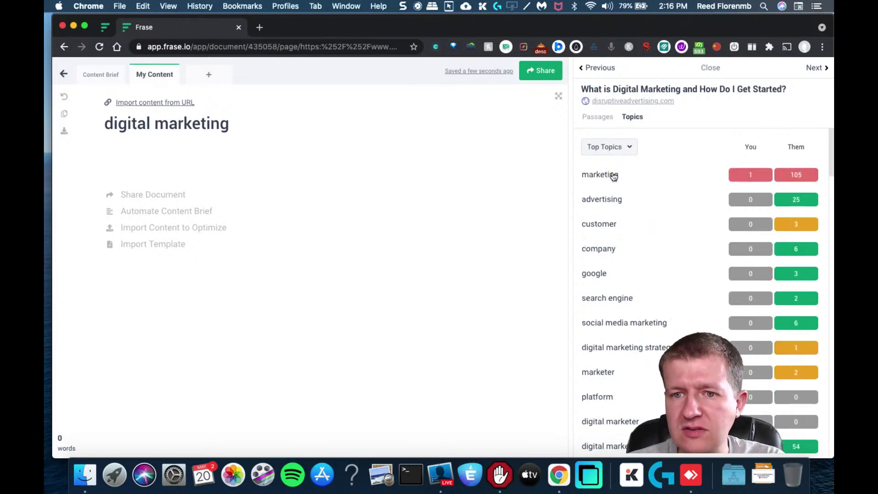
left_click(620, 145)
left_click(608, 183)
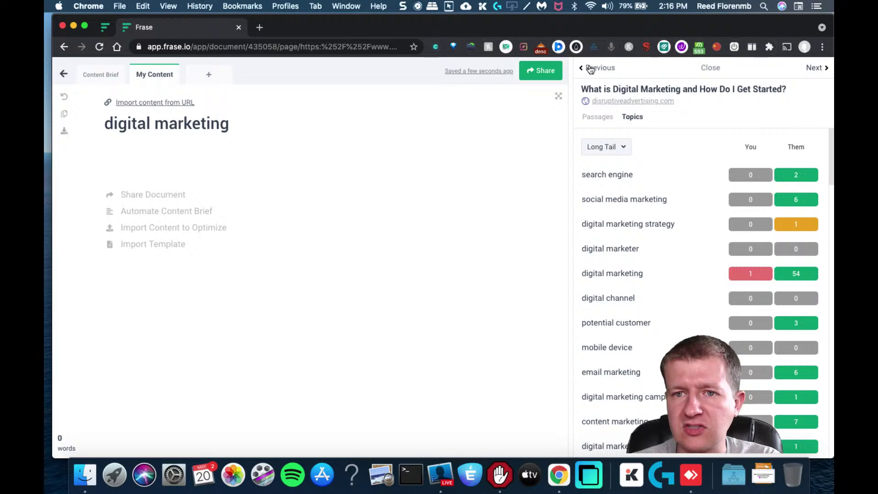
View the previous HubSpot result, then return to the disruptiveadvertising.com article
left_click(594, 68)
left_click_drag(833, 141, 774, 12)
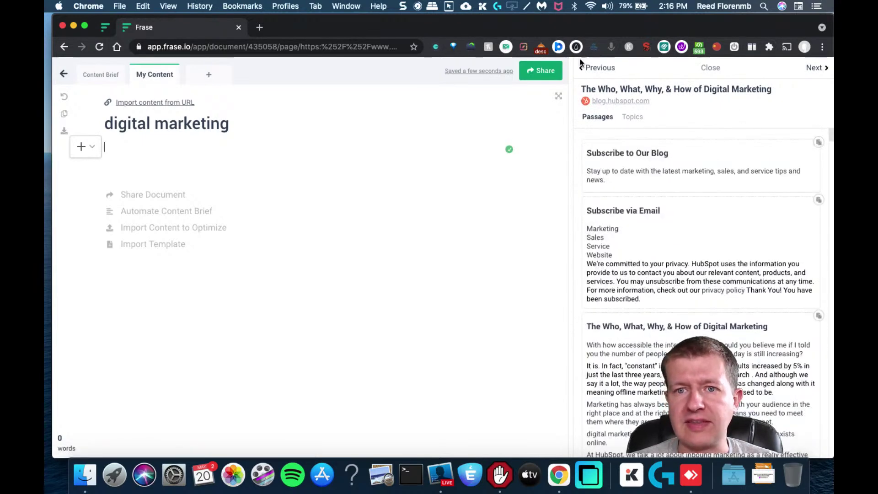
left_click(595, 67)
left_click(584, 69)
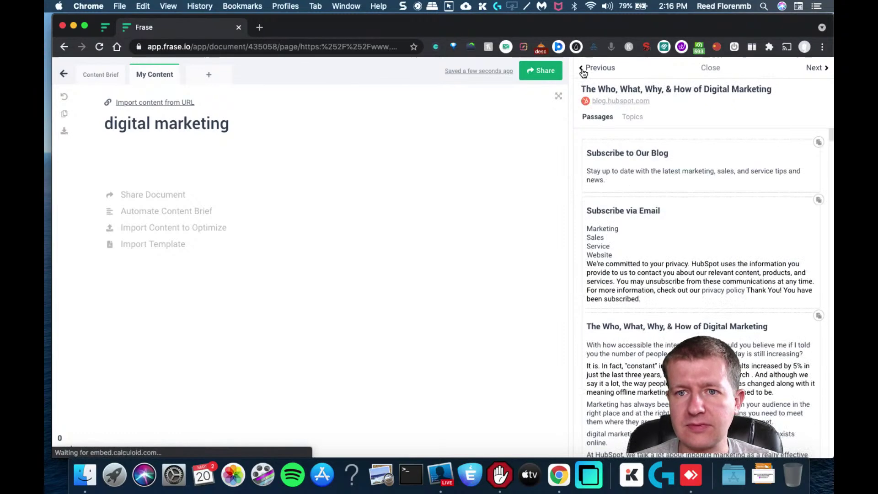
double_click(598, 68)
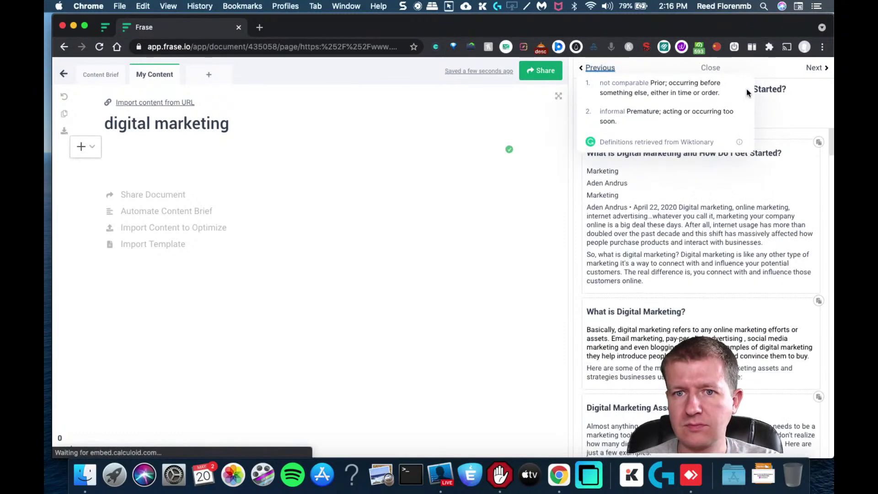
left_click(714, 70)
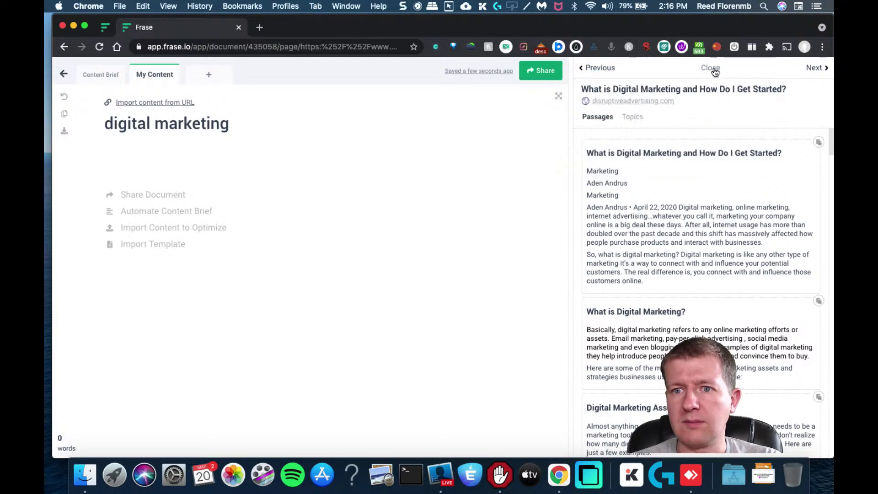
Close the article view and browse the topic score list and searcher questions
left_click(714, 68)
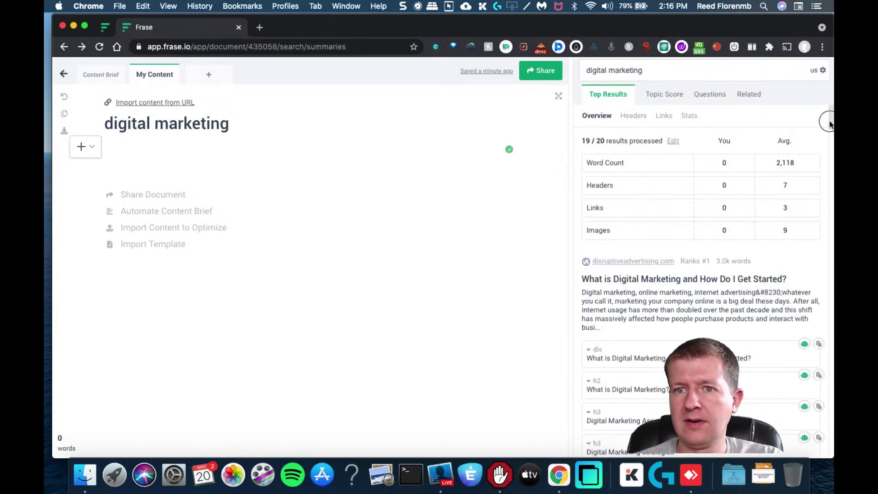
left_click(676, 96)
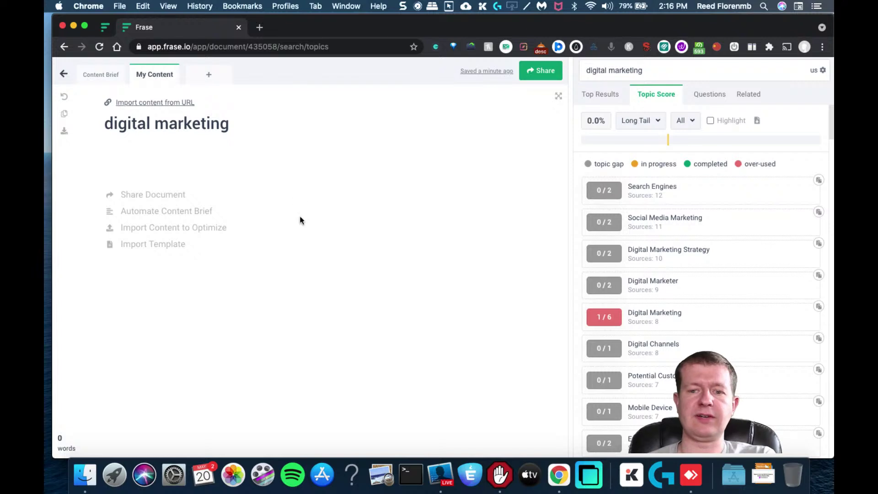
left_click(286, 161)
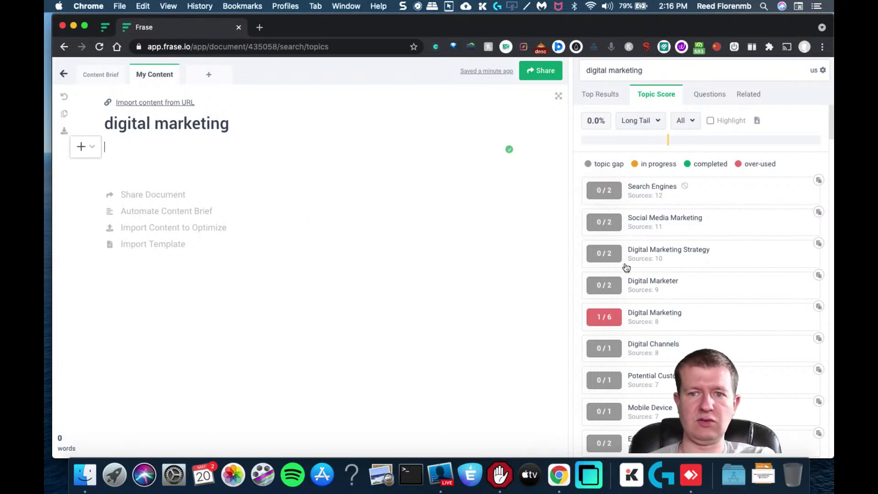
left_click(704, 95)
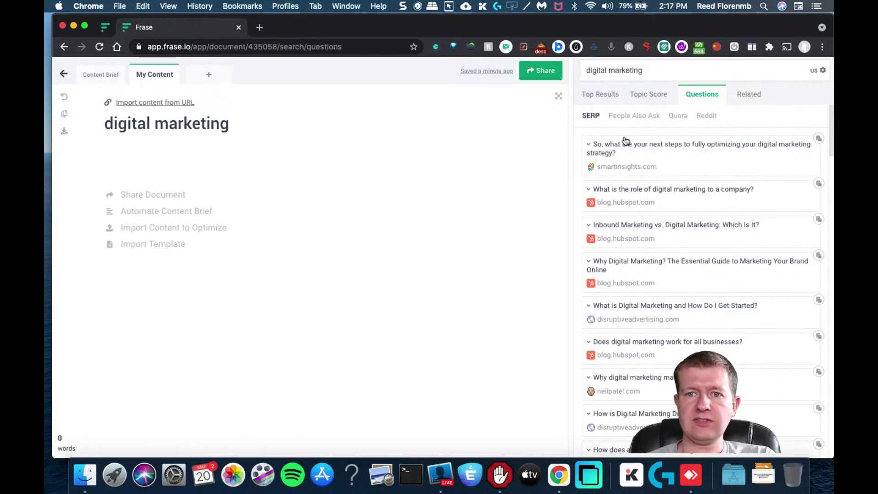
mouse_move(833, 126)
left_mouse_down()
mouse_move(832, 462)
mouse_move(831, 110)
left_mouse_up()
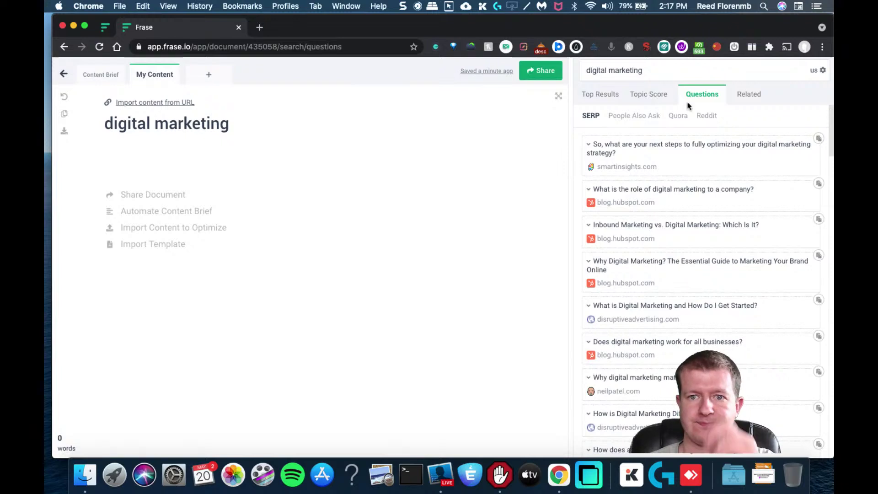
Show People Also Ask, dismiss the extension warning, and list related web results
left_click(636, 96)
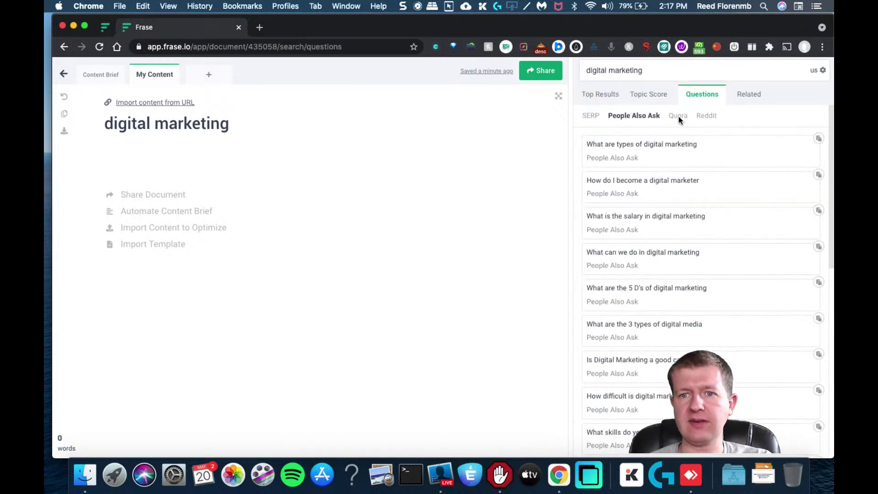
scroll(823, 183, "down", 10)
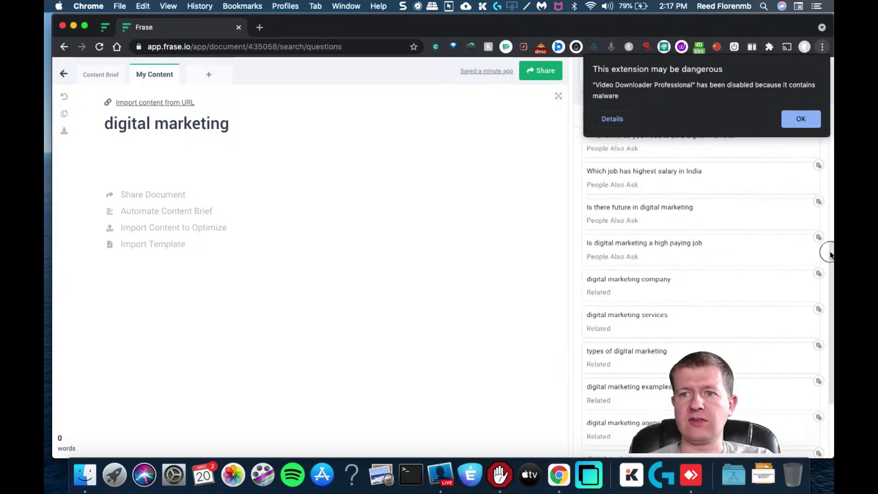
left_click(788, 118)
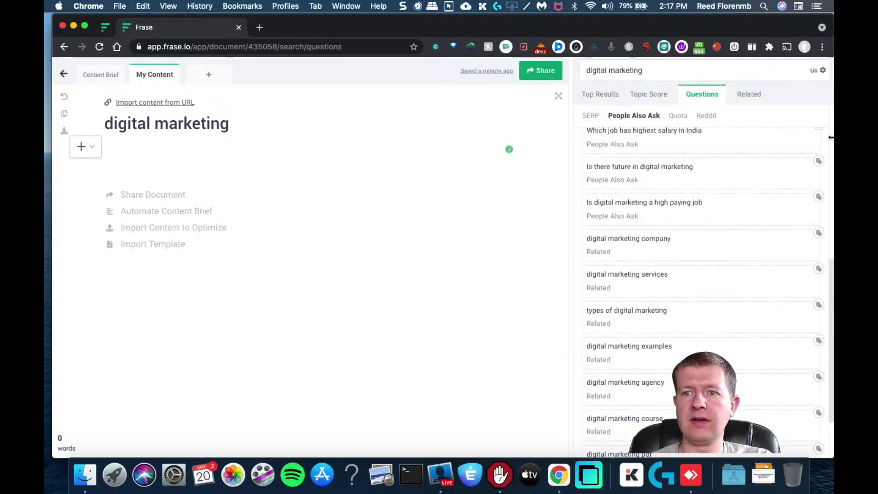
left_click(748, 95)
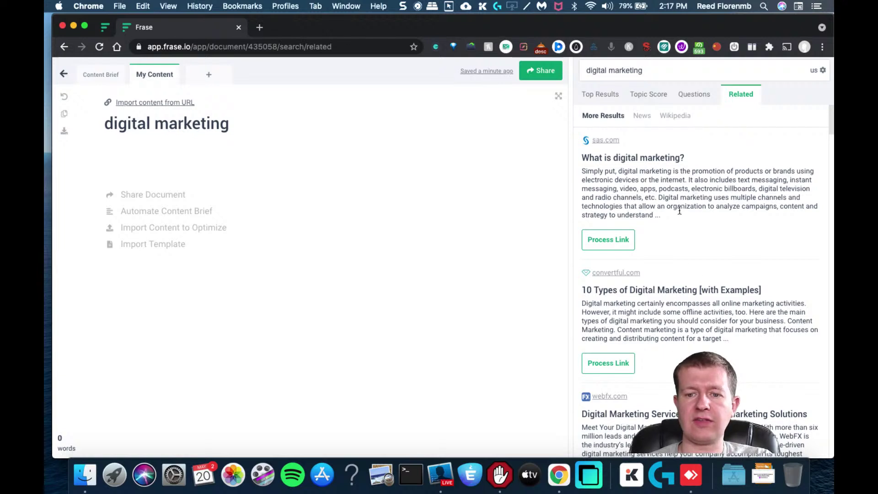
Browse related News and Wikipedia results and read the Marketing concept map article
left_click(645, 117)
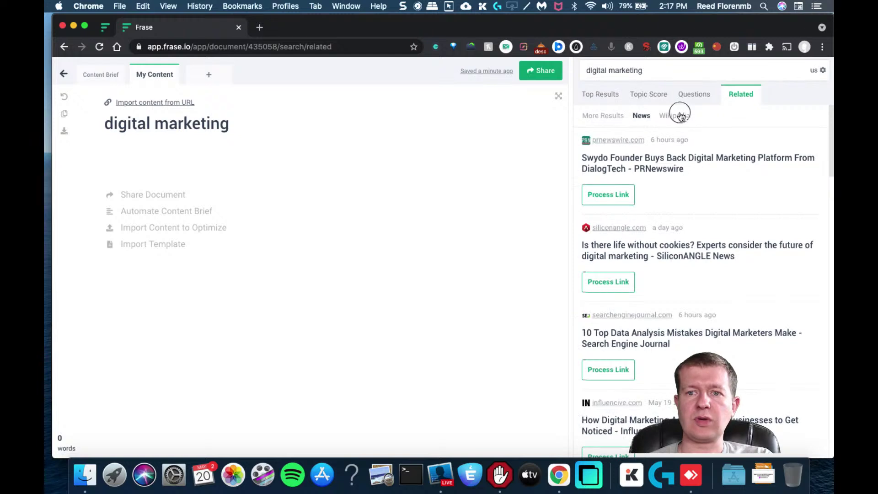
left_click(681, 121)
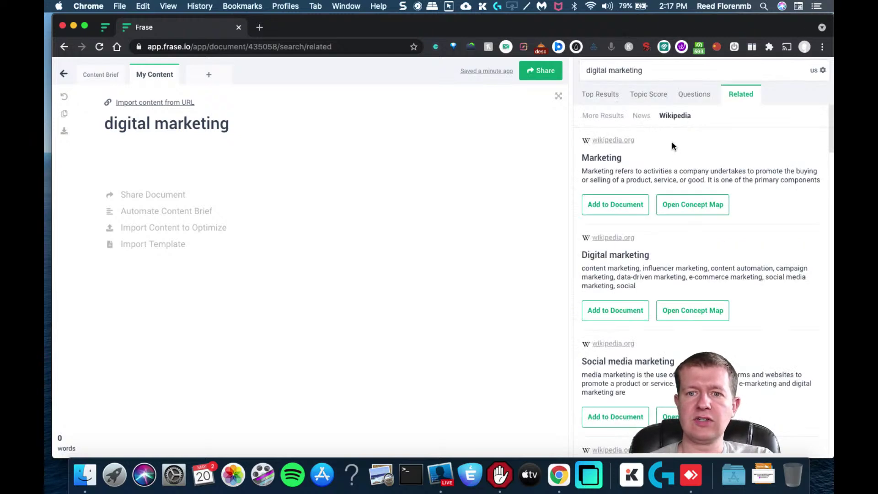
left_click(678, 210)
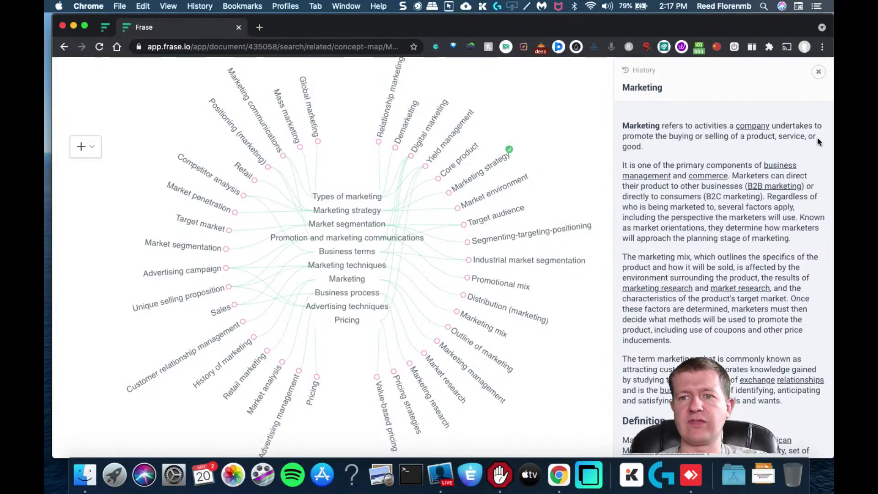
left_click_drag(816, 141, 791, 490)
Close the concept map, add the Marketing Wikipedia entry to the document, then undo it
left_click(818, 72)
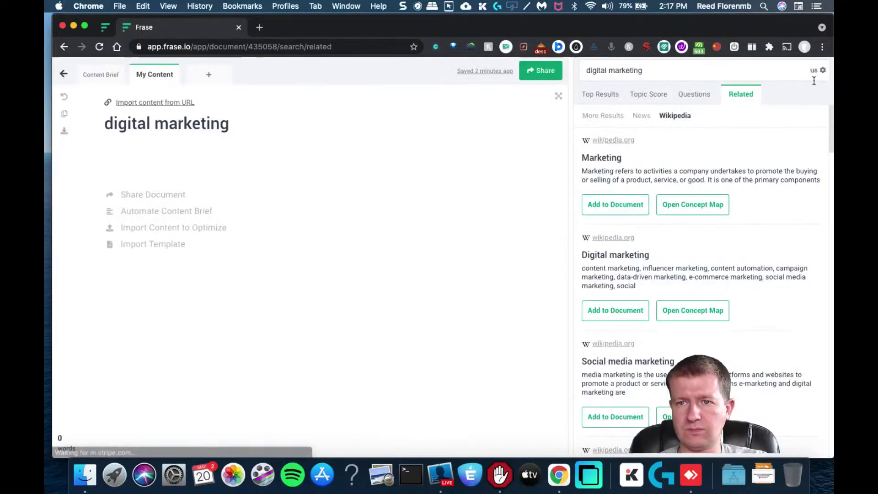
left_click(627, 206)
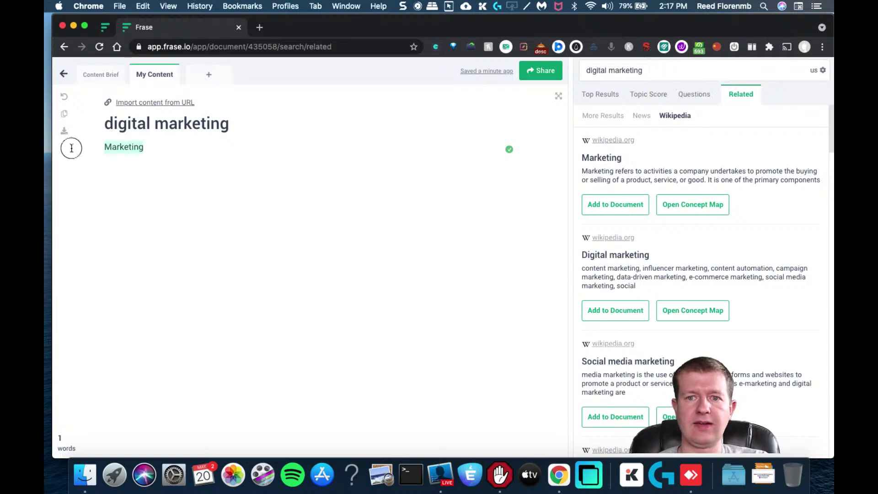
key("super+z")
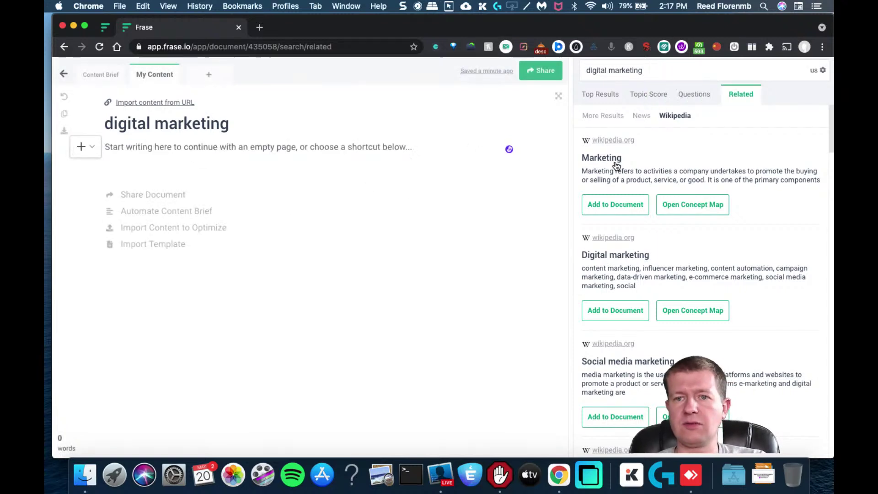
Process the Swydo news article, insert it into the document, then undo it
left_click(643, 117)
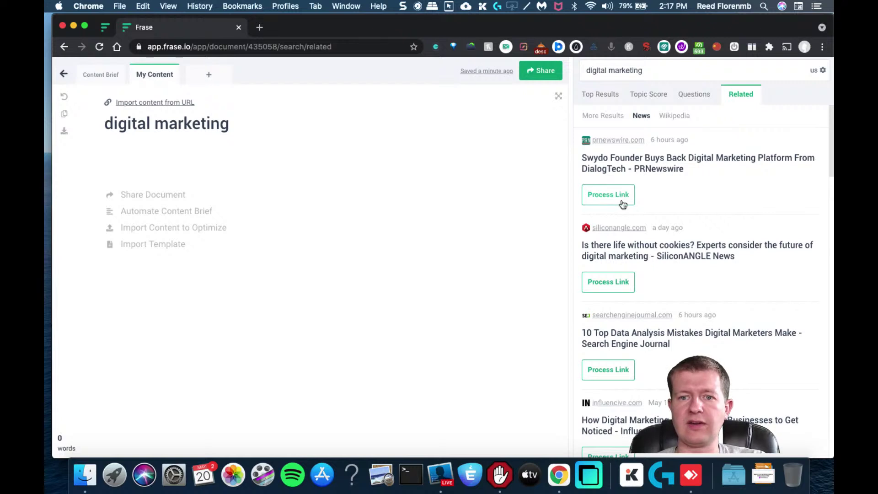
left_click(623, 196)
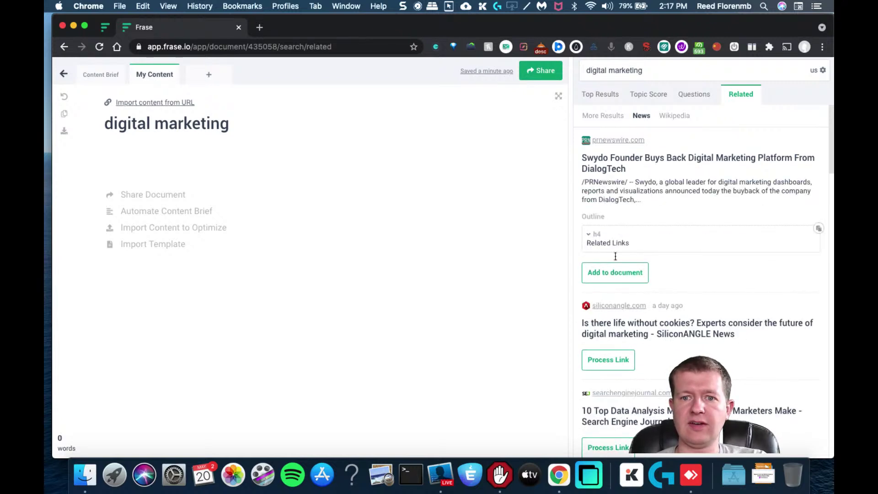
left_click(616, 233)
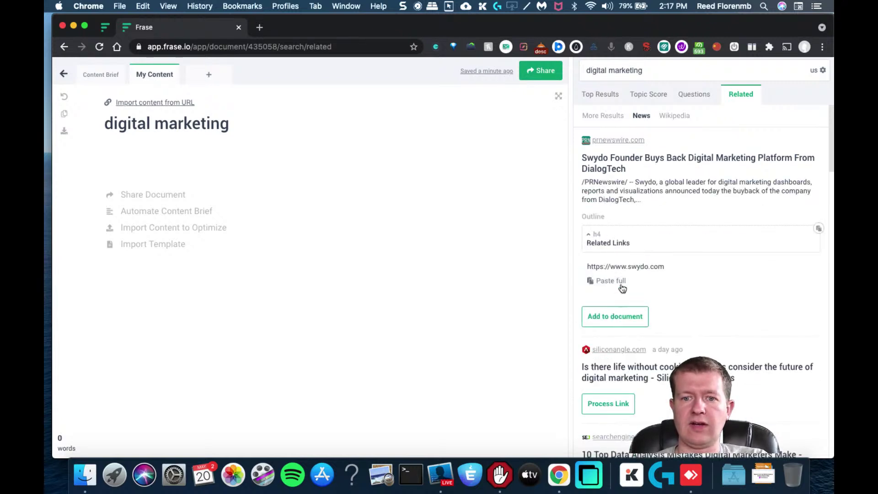
left_click(623, 317)
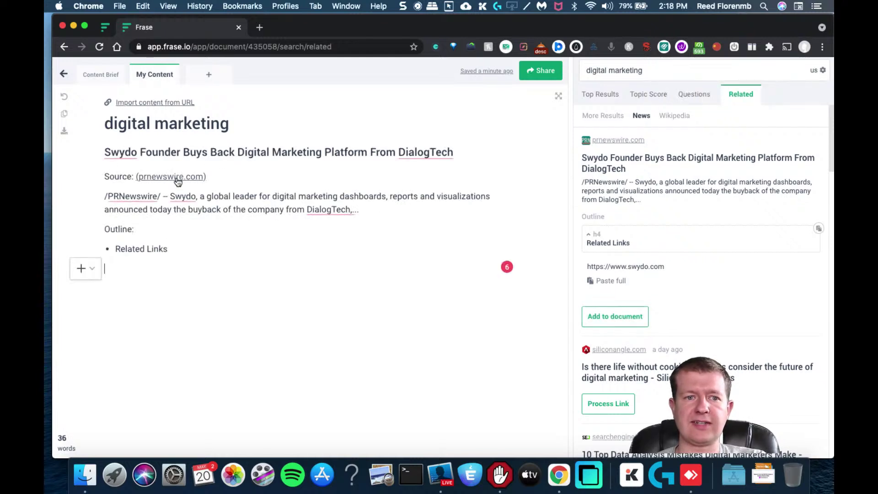
key("super+z")
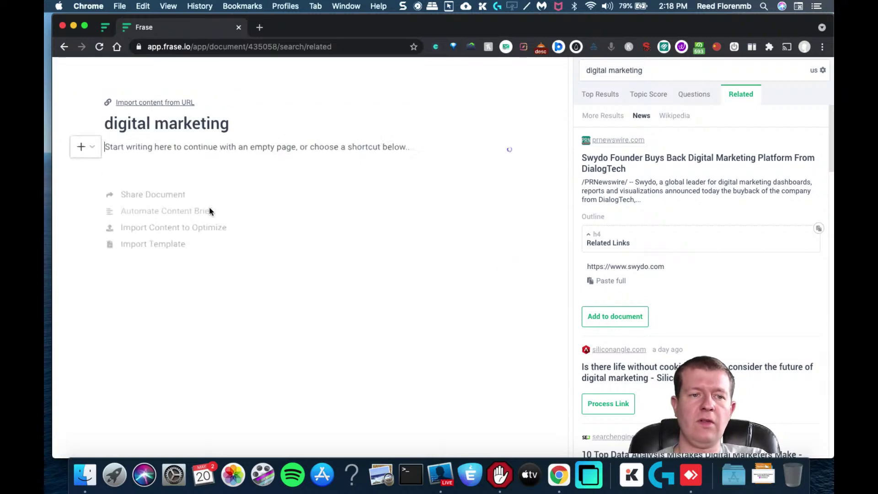
Insert the sas.com outline from the related results, then select all and delete it
left_click(604, 116)
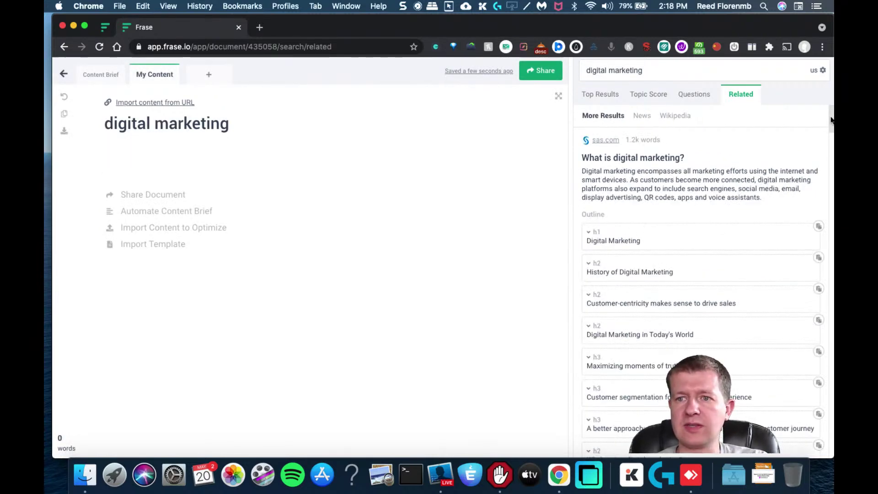
left_click_drag(831, 120, 829, 131)
left_click(603, 335)
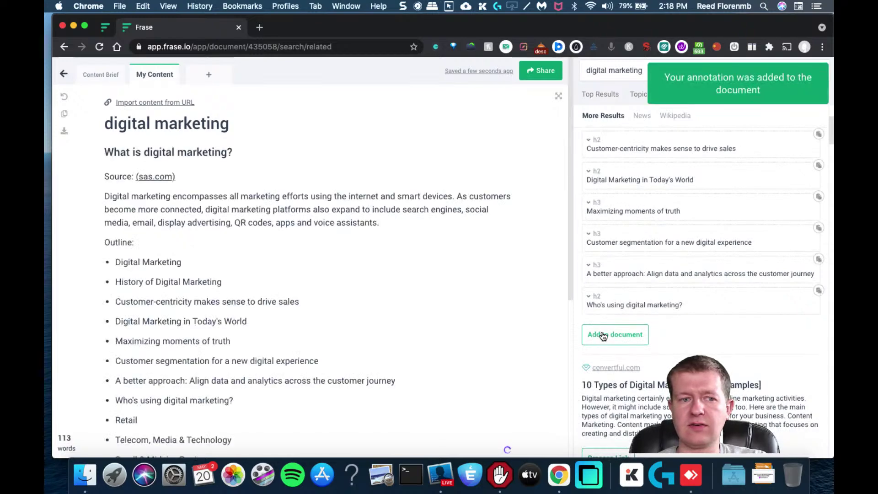
left_click(350, 302)
scroll(559, 263, "down", 8)
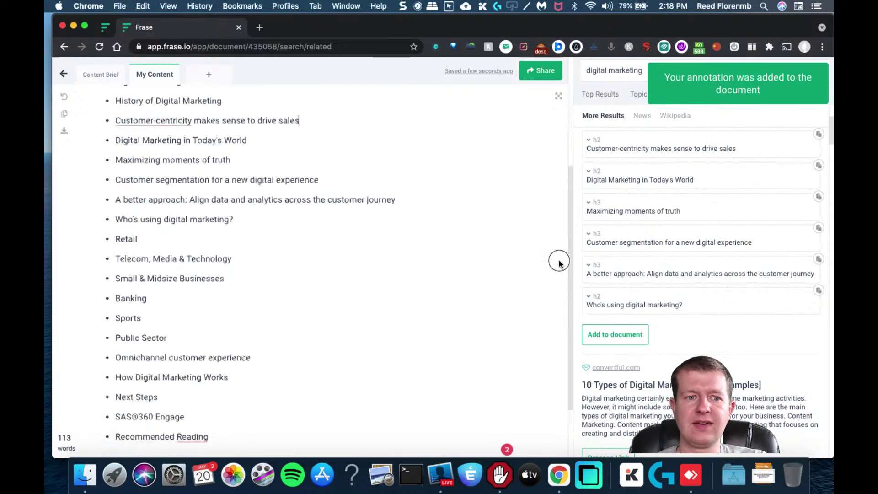
scroll(554, 82, "up", 6)
key("super+a")
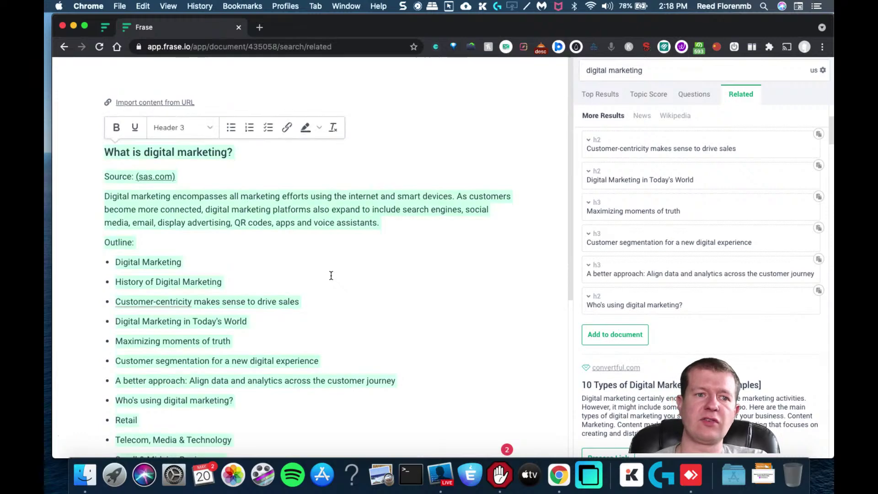
key("BackSpace")
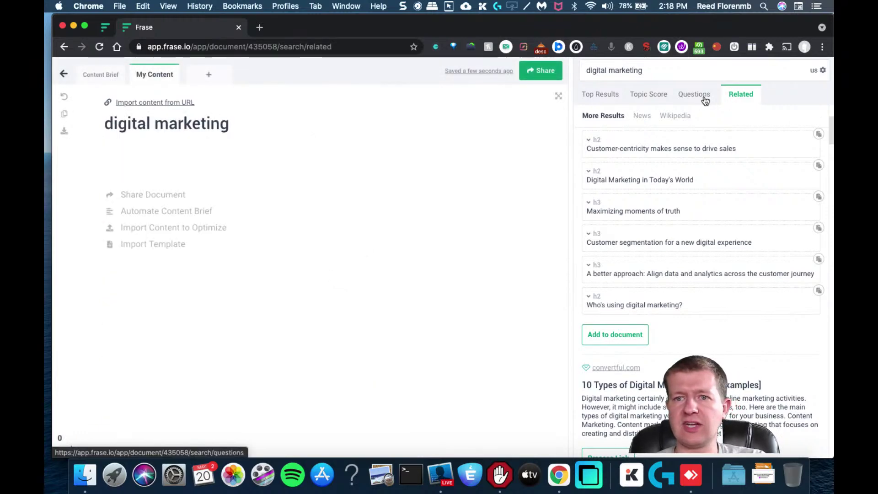
Browse Questions, Topic Score and Top Results, then write an FAQ from the disruptiveadvertising.com result
left_click(705, 101)
left_click(652, 96)
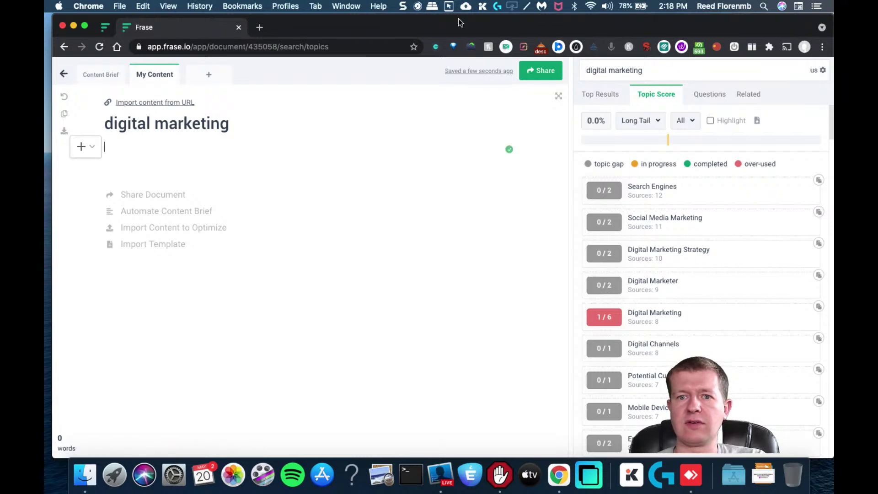
left_click(601, 102)
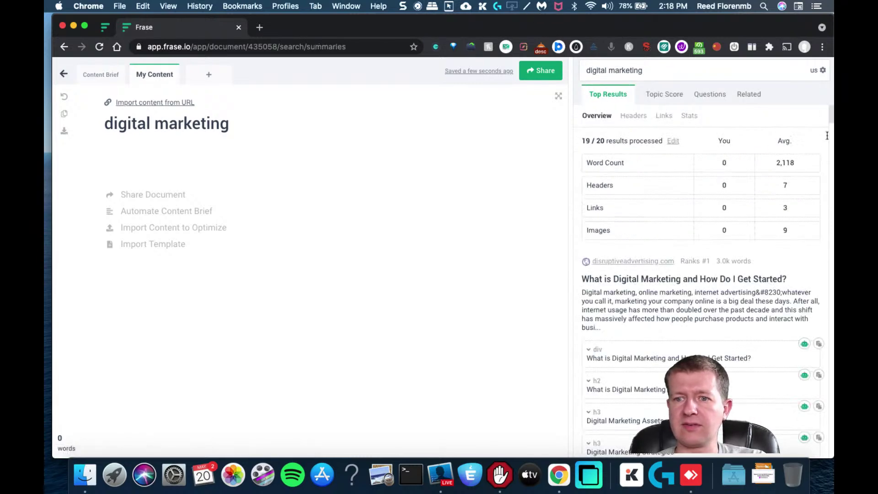
left_click_drag(833, 120, 832, 138)
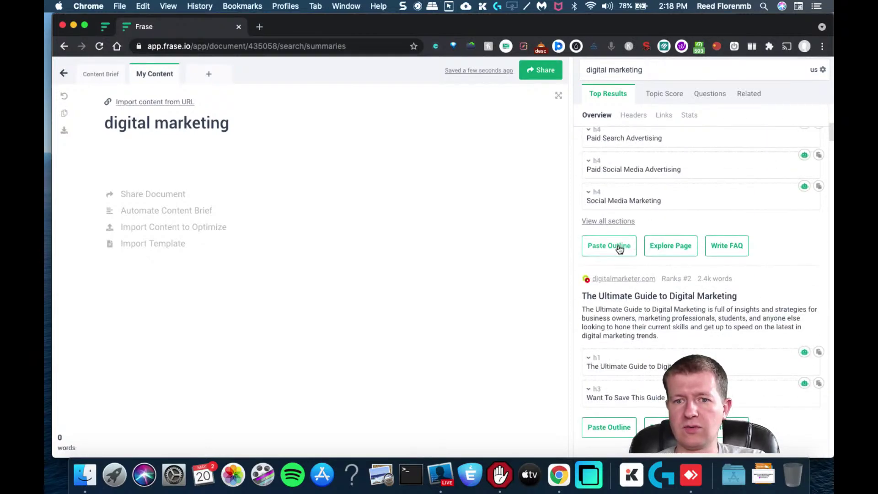
left_click(724, 248)
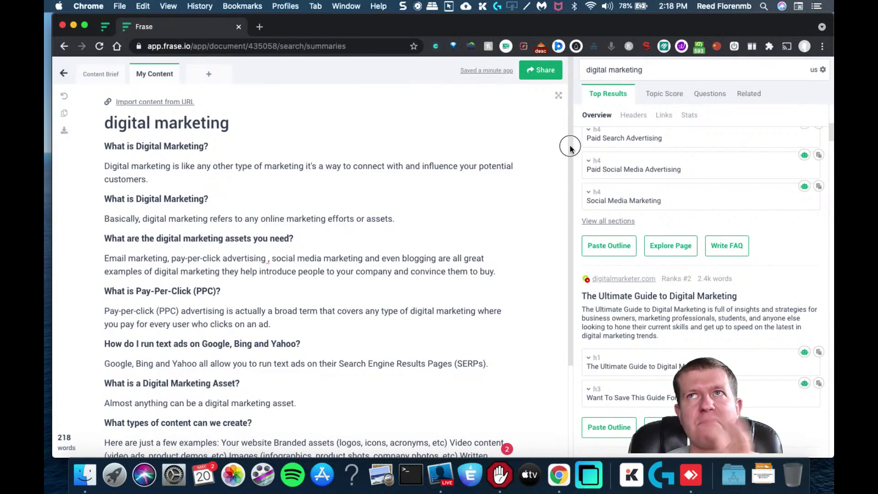
Review the generated FAQ text and add digitalmarketer.com's FAQ, reaching 374 words
scroll(563, 201, "down", 5)
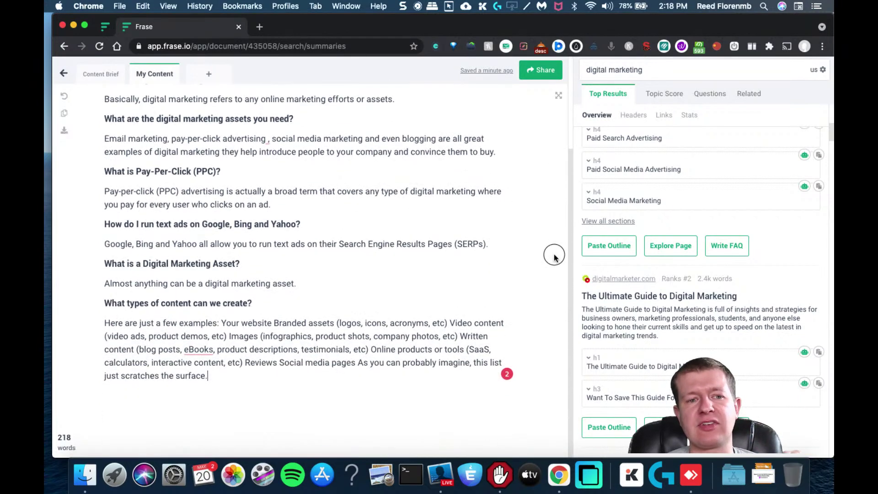
scroll(553, 228, "up", 5)
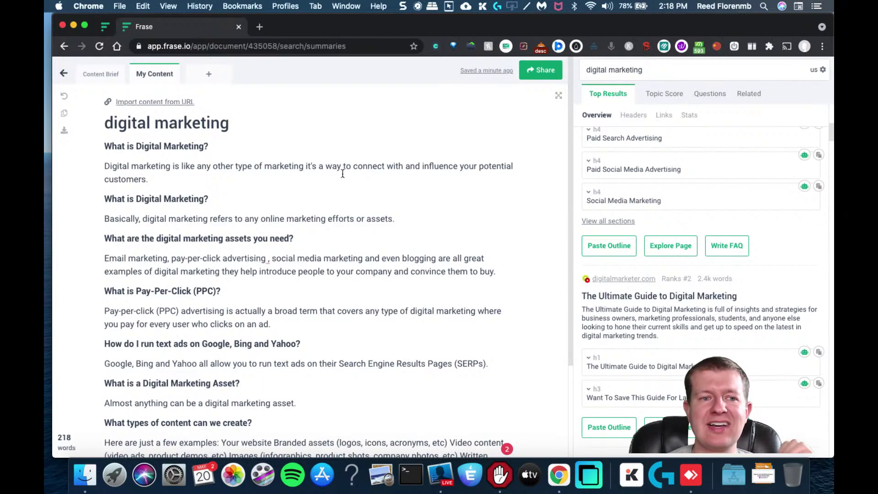
left_click_drag(271, 177, 105, 166)
left_click(167, 174)
key("super+a")
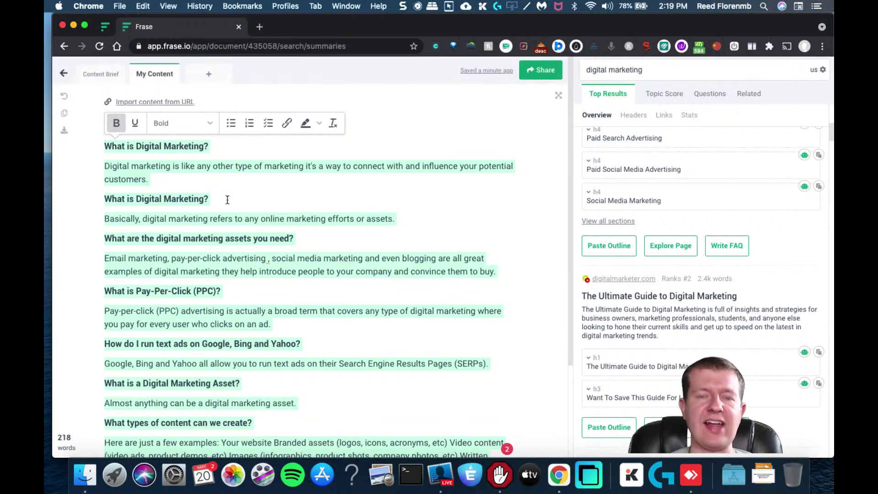
left_click(185, 176)
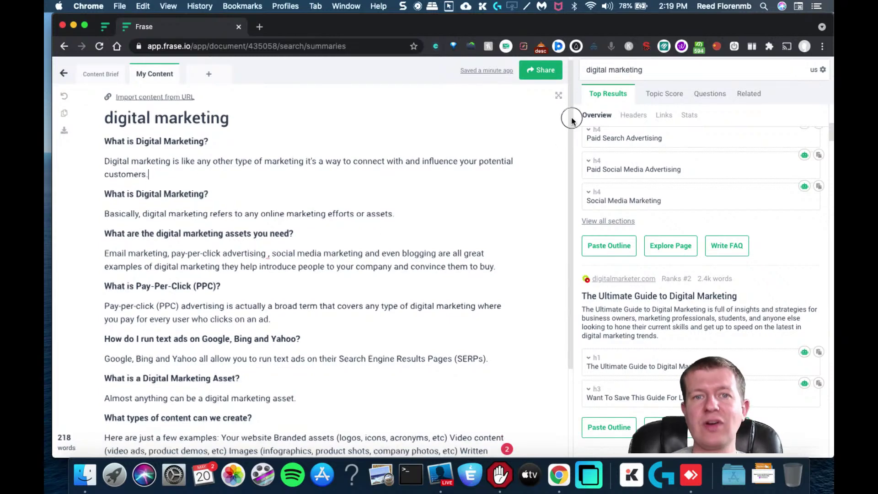
scroll(562, 193, "down", 5)
left_click(556, 240)
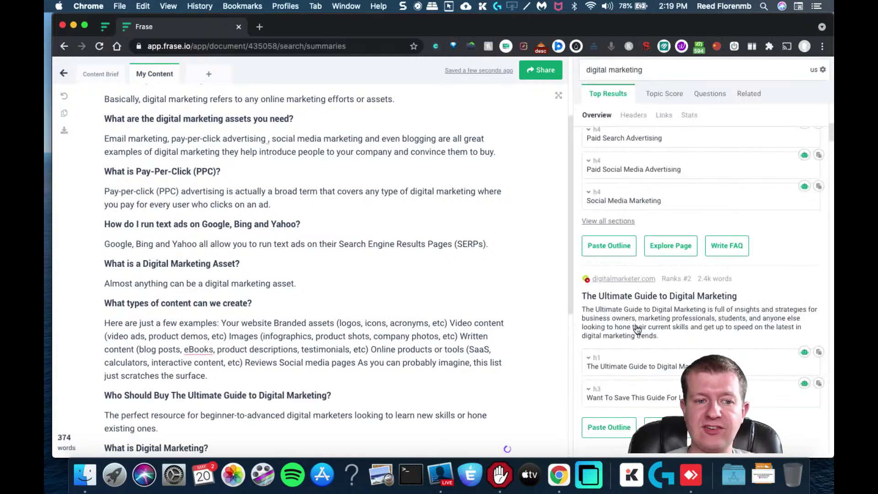
Add a new line at the document's end and write the next result's FAQ
scroll(503, 366, "down", 6)
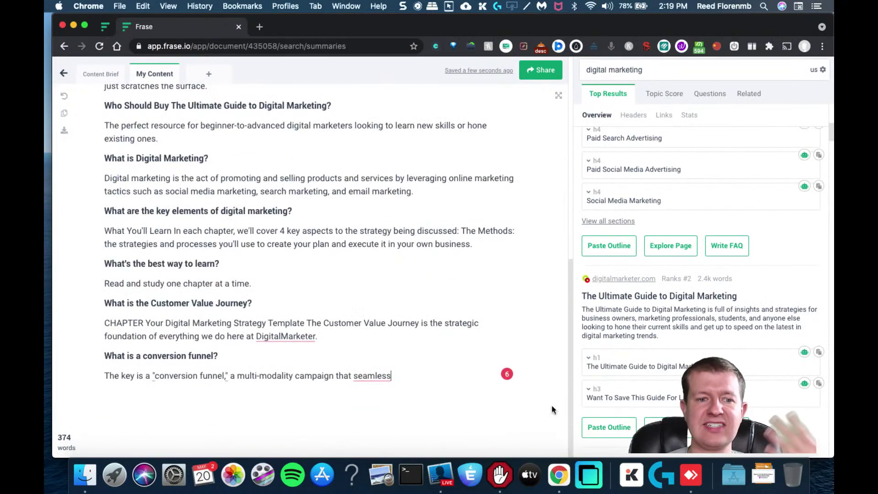
left_click(422, 379)
key("Return")
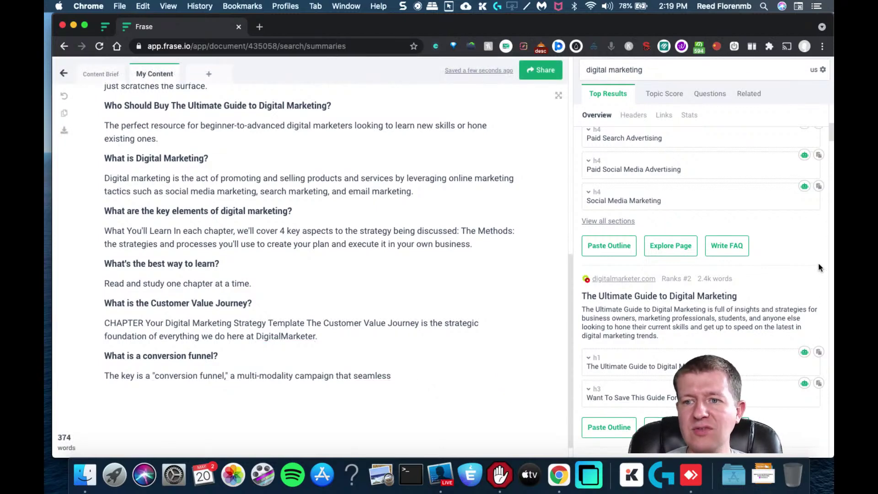
scroll(832, 155, "down", 10)
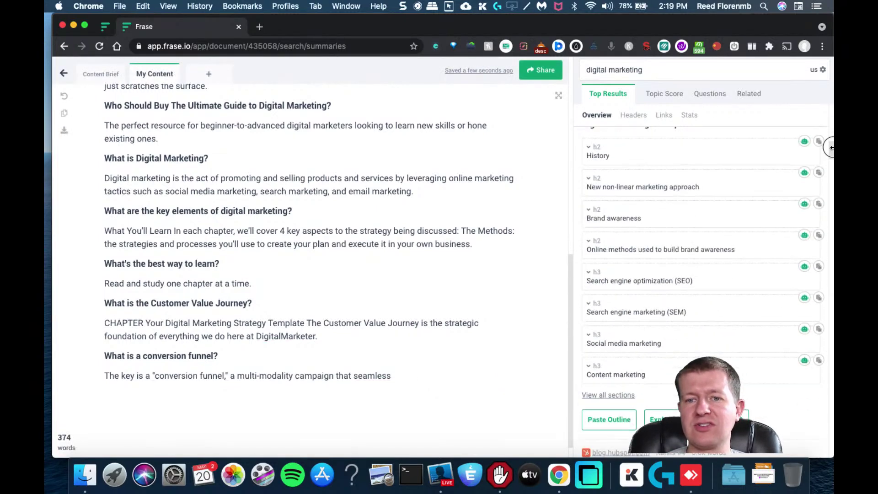
left_click(716, 347)
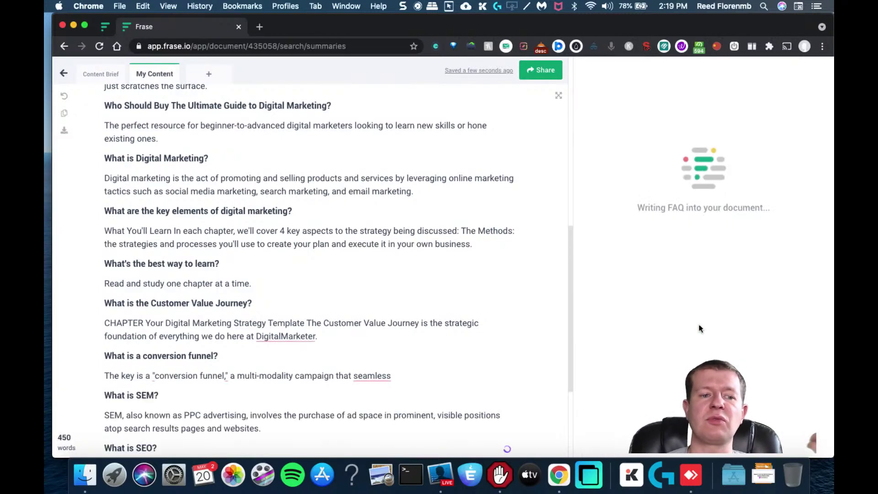
left_click_drag(570, 249, 567, 343)
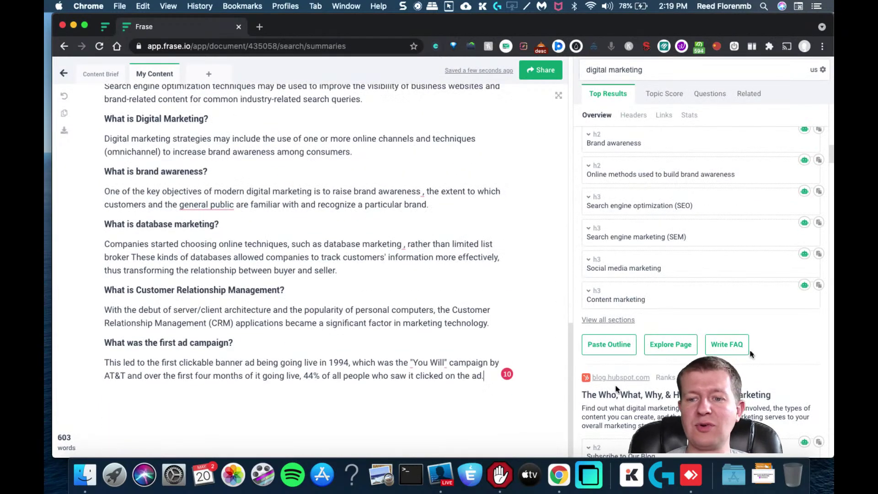
left_click(809, 327)
Write FAQs from further results, including marketo.com, bringing the document to 1332 words
scroll(809, 327, "down", 1)
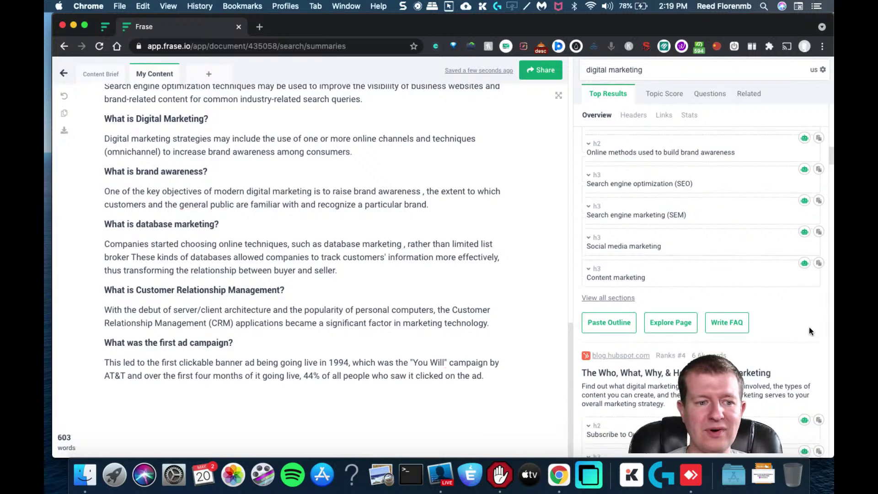
scroll(809, 331, "down", 6)
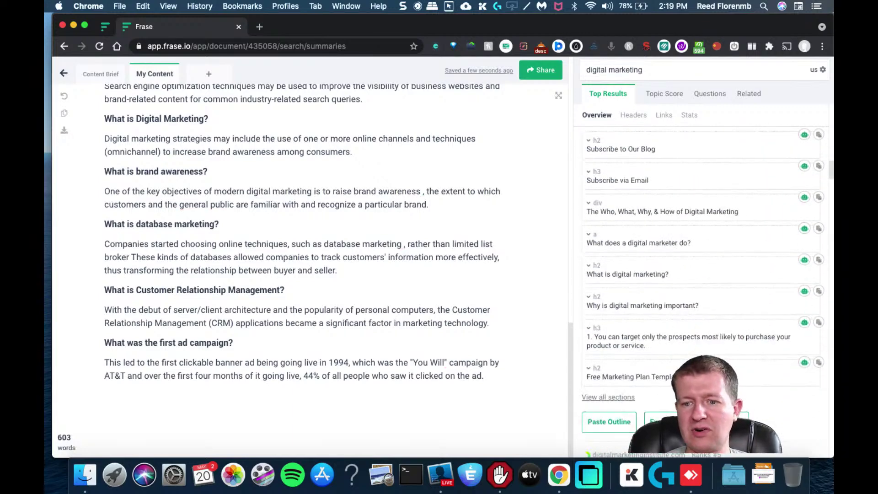
left_click(695, 421)
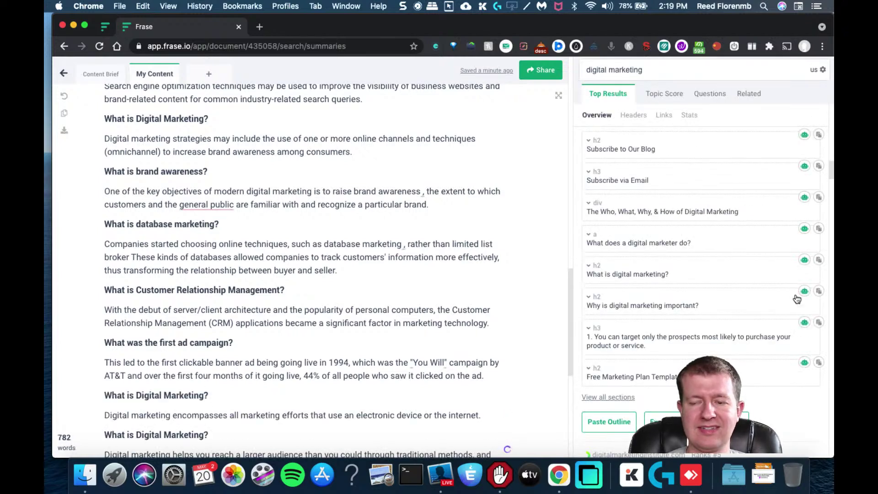
scroll(820, 391, "down", 3)
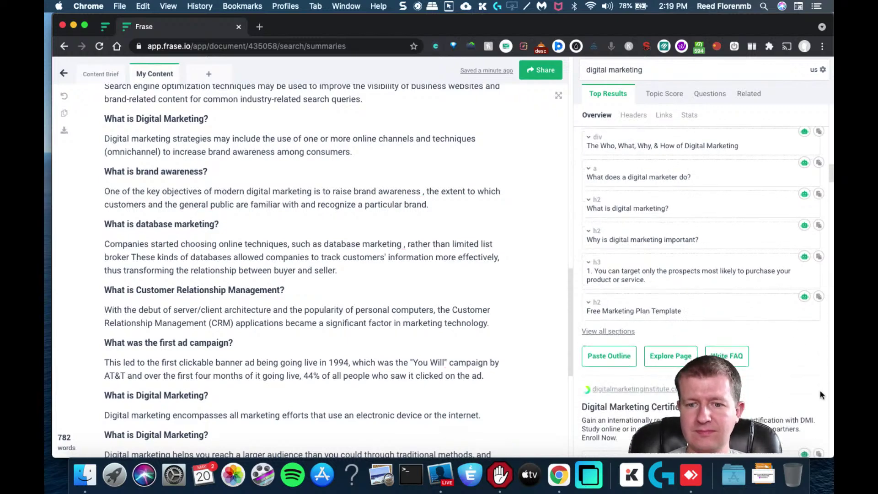
scroll(820, 390, "down", 10)
left_click(737, 342)
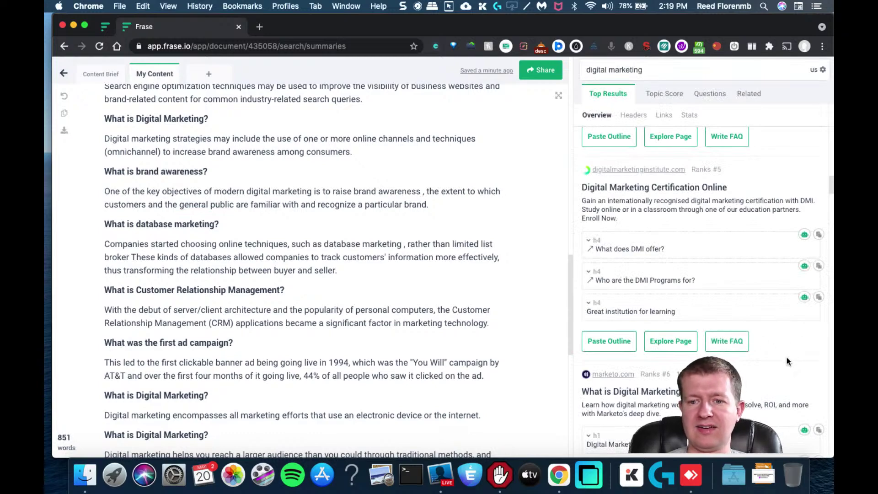
scroll(787, 358, "down", 6)
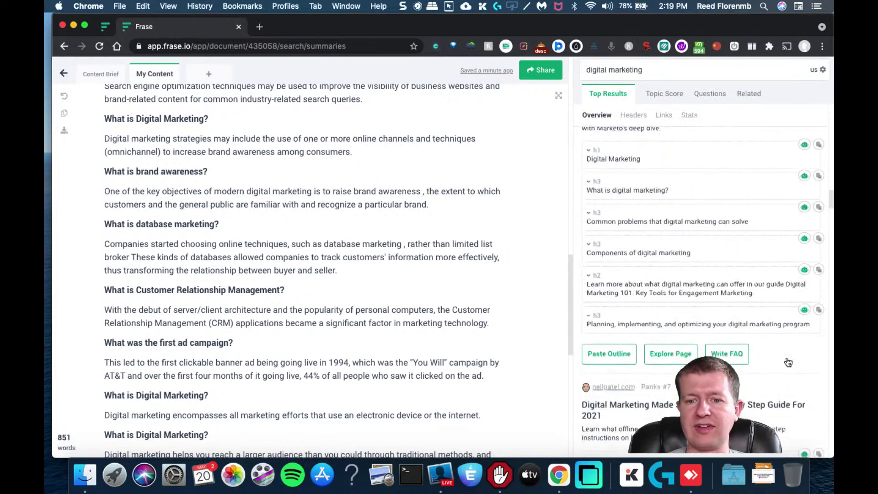
scroll(786, 358, "down", 1)
left_click(727, 320)
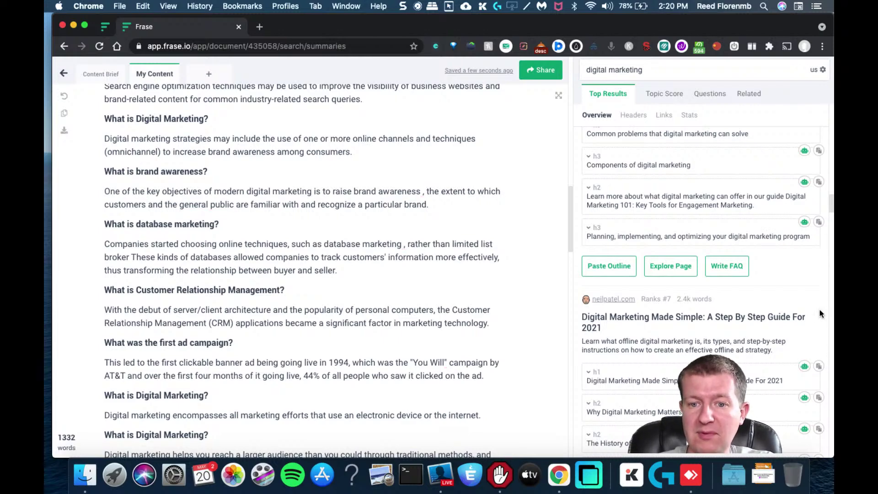
Add FAQ entries on SEO, brand awareness and database marketing from neilpatel.com, mailchimp.com and snhu.edu
scroll(820, 309, "down", 6)
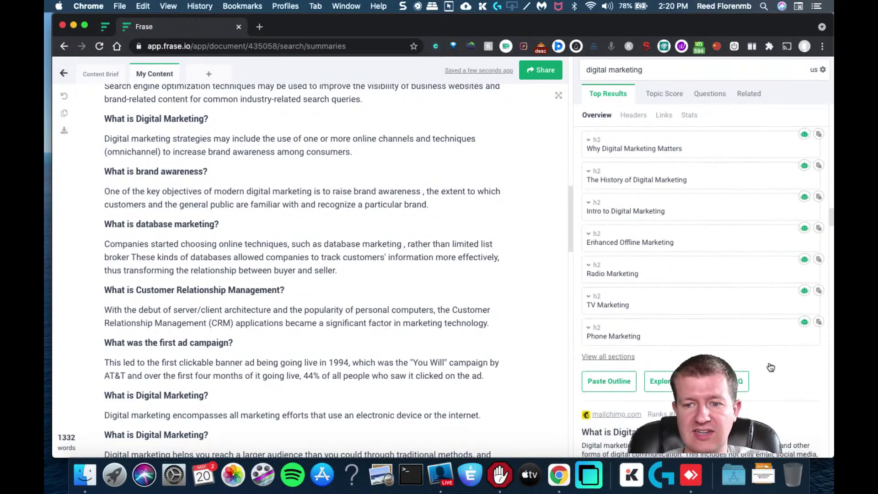
left_click(738, 381)
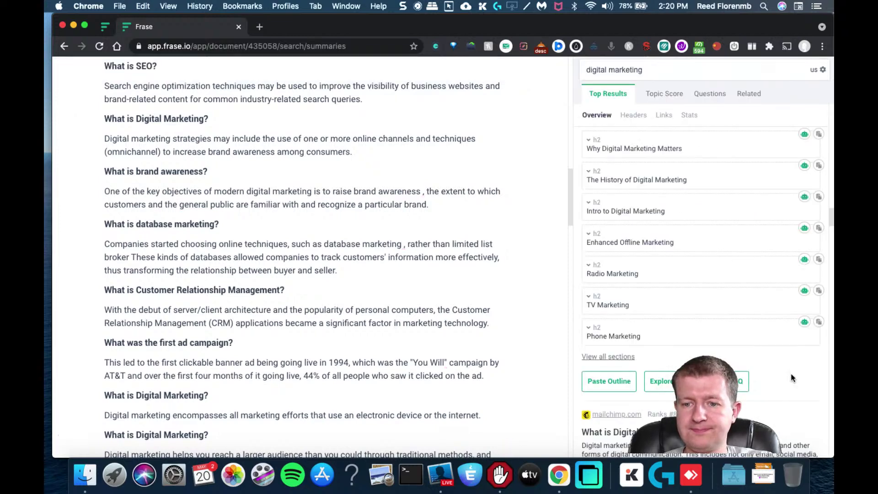
scroll(793, 378, "down", 10)
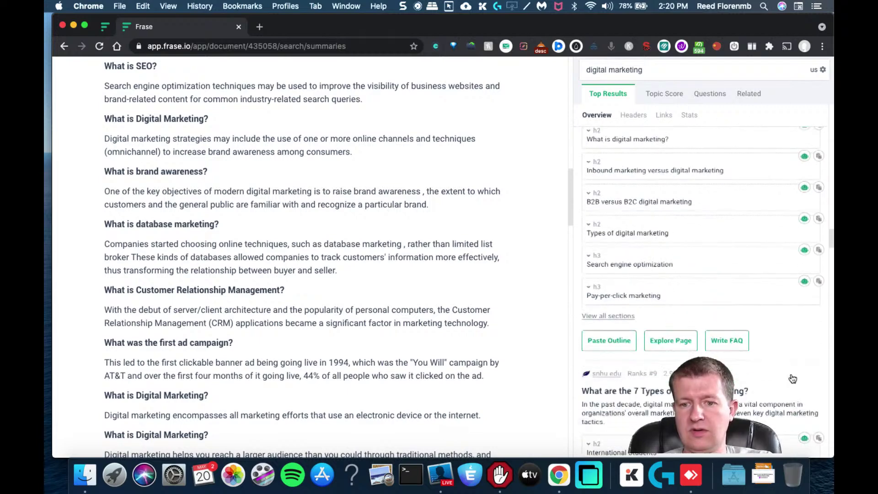
left_click(738, 347)
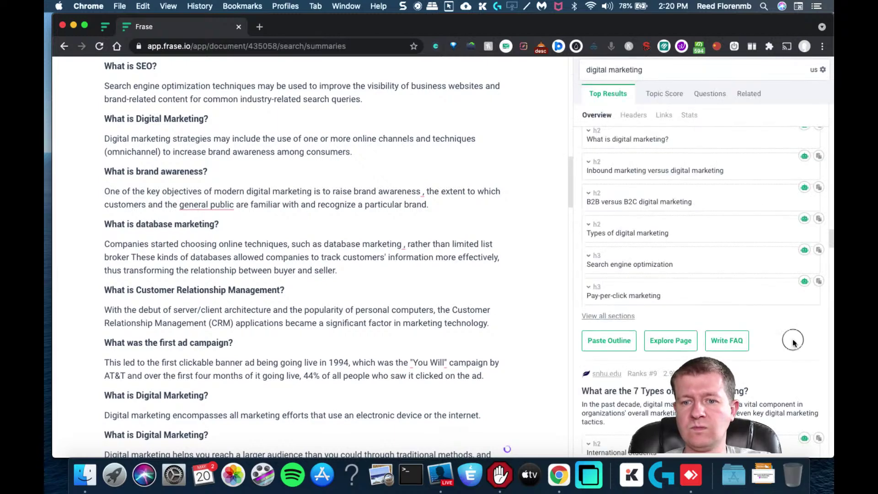
scroll(792, 338, "down", 1)
scroll(792, 342, "down", 10)
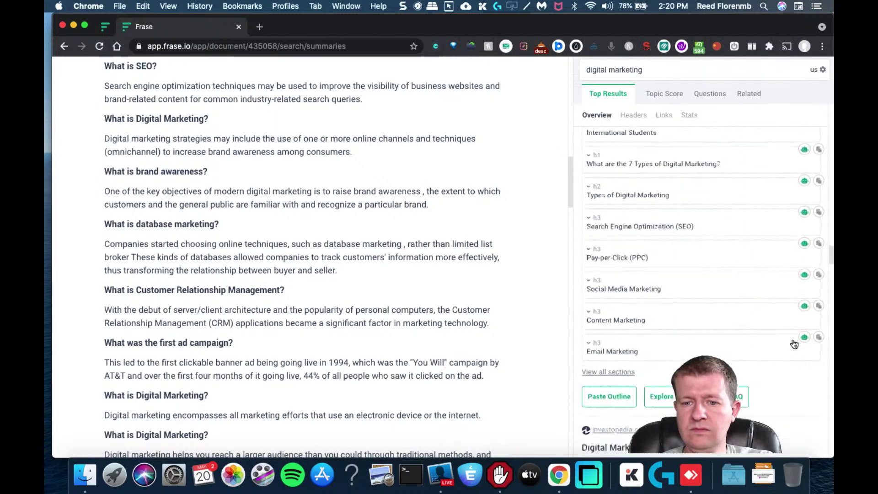
left_click(745, 342)
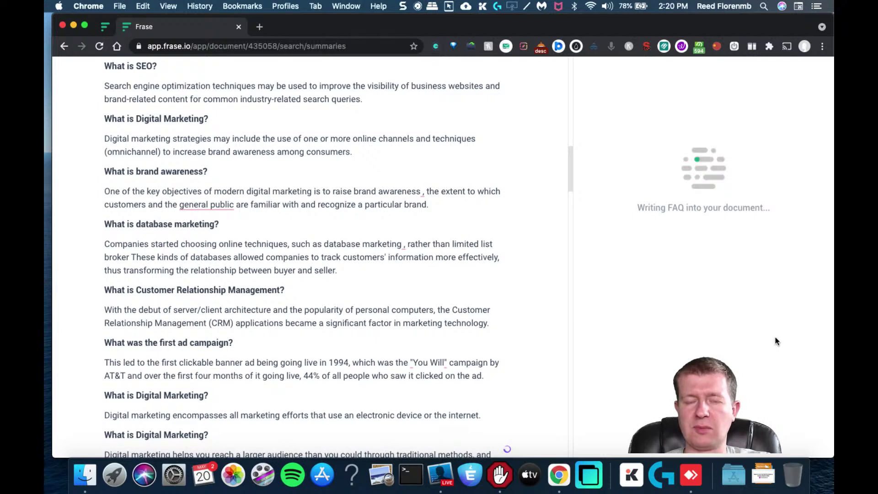
scroll(793, 341, "down", 2)
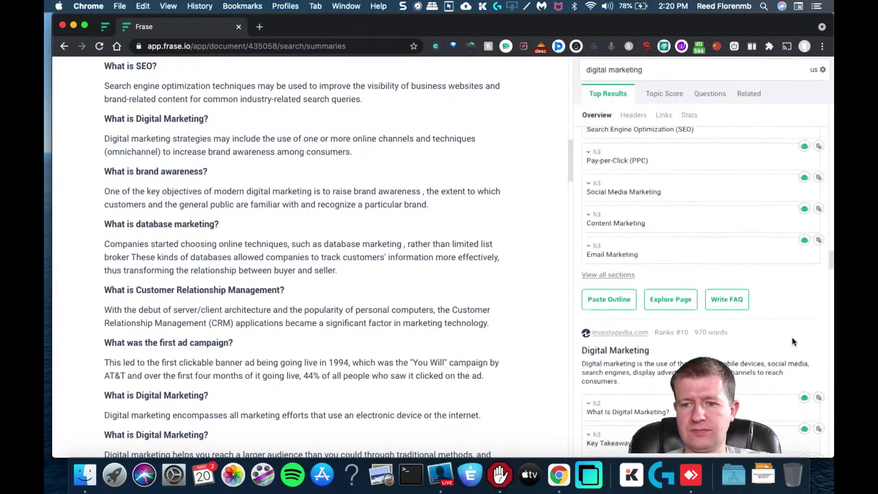
scroll(793, 341, "down", 10)
Write FAQs from the investopedia.com, coursera.org and smartinsights.com results
left_click(742, 344)
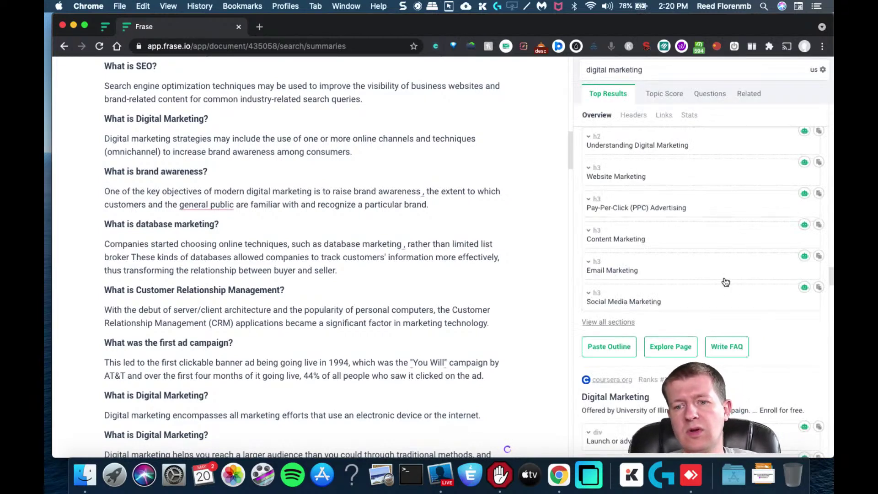
scroll(791, 321, "down", 10)
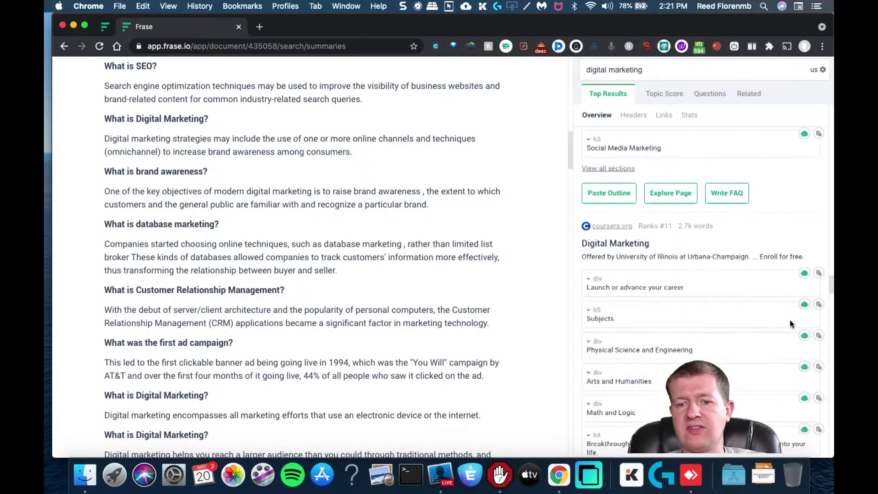
left_click(735, 328)
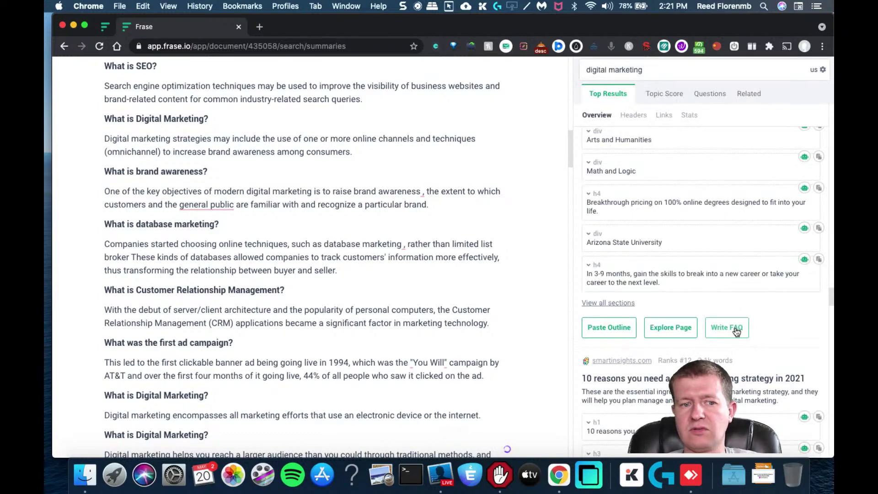
scroll(831, 296, "down", 10)
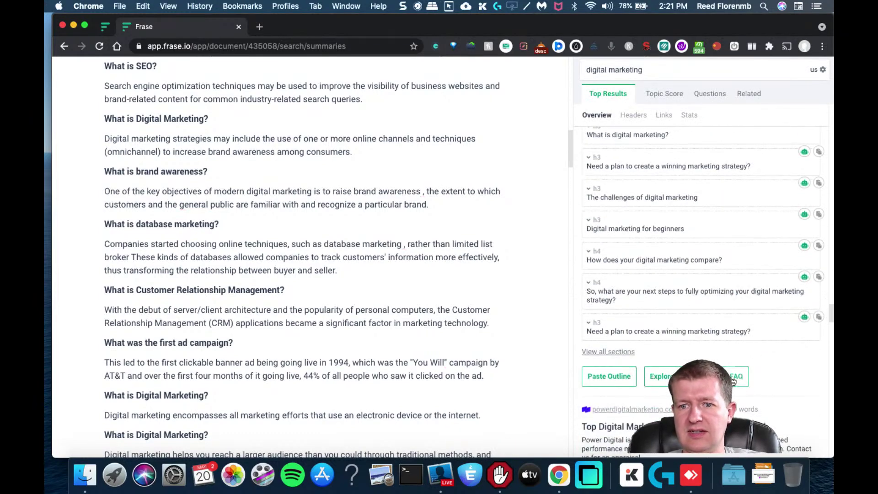
left_click(734, 380)
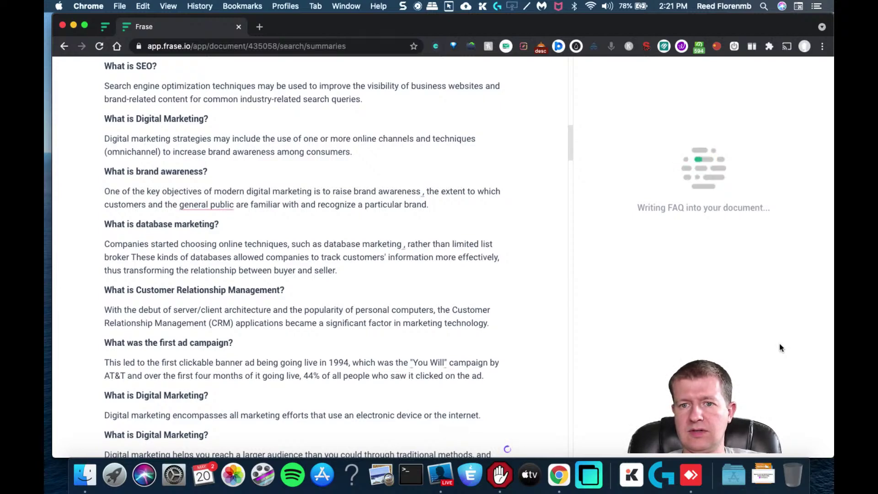
scroll(829, 317, "down", 10)
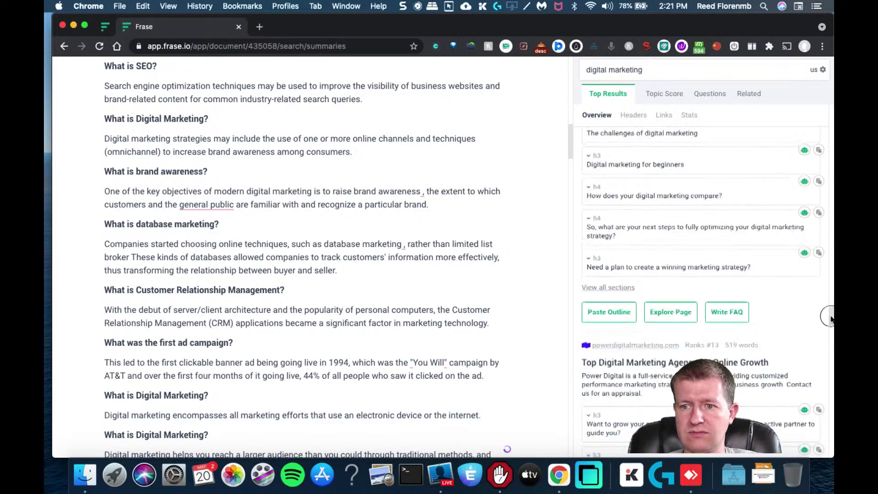
Write FAQs from powerdigitalmarketing.com, the next course result and udemy.com
left_click(729, 343)
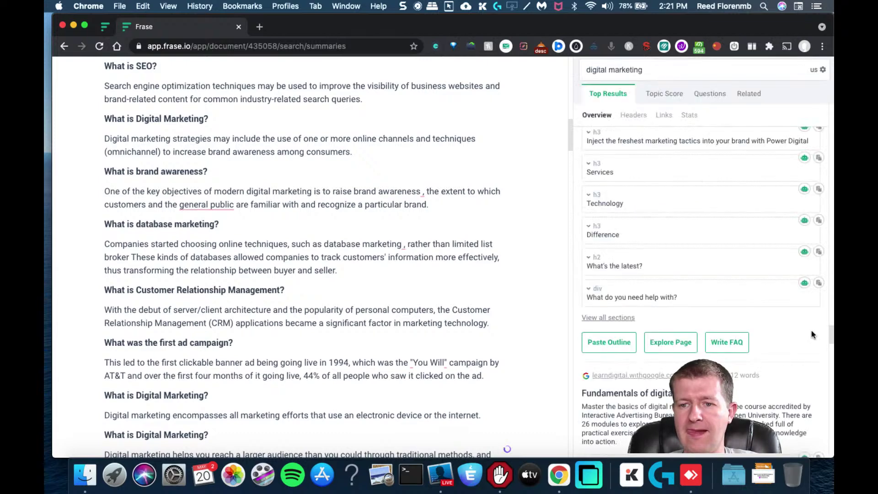
scroll(829, 343, "down", 8)
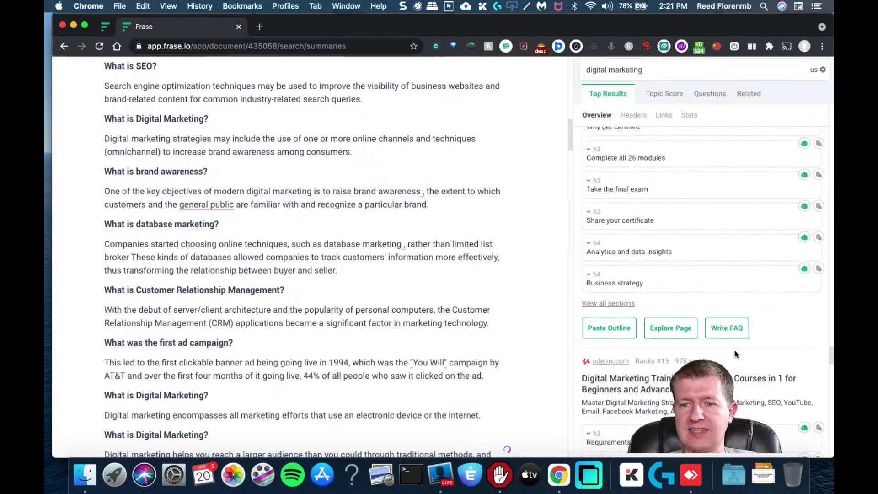
left_click(725, 327)
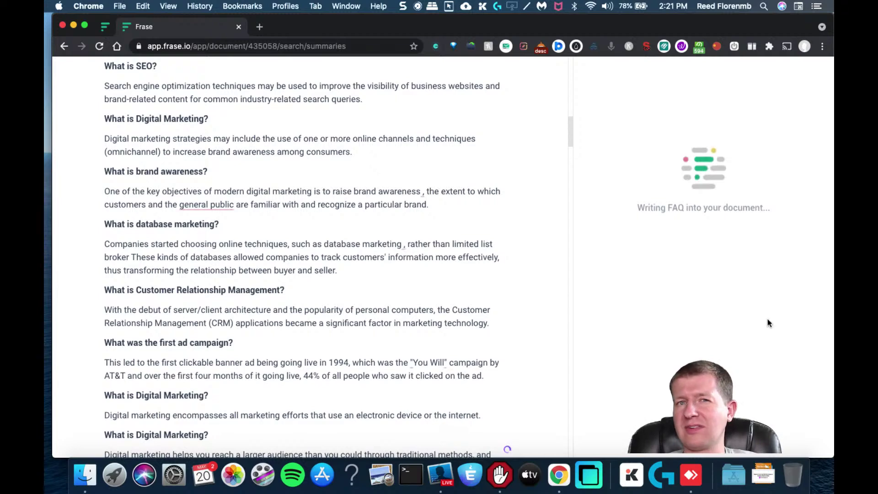
left_click_drag(829, 360, 827, 371)
left_click(736, 384)
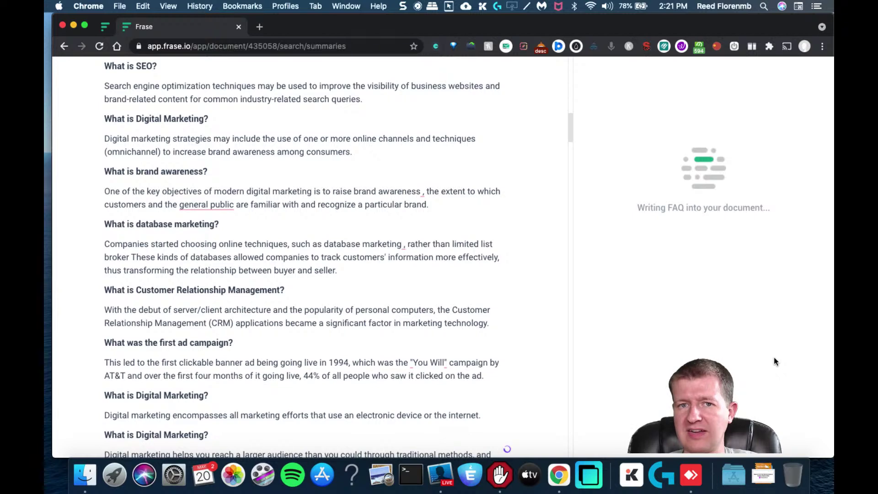
scroll(830, 372, "down", 10)
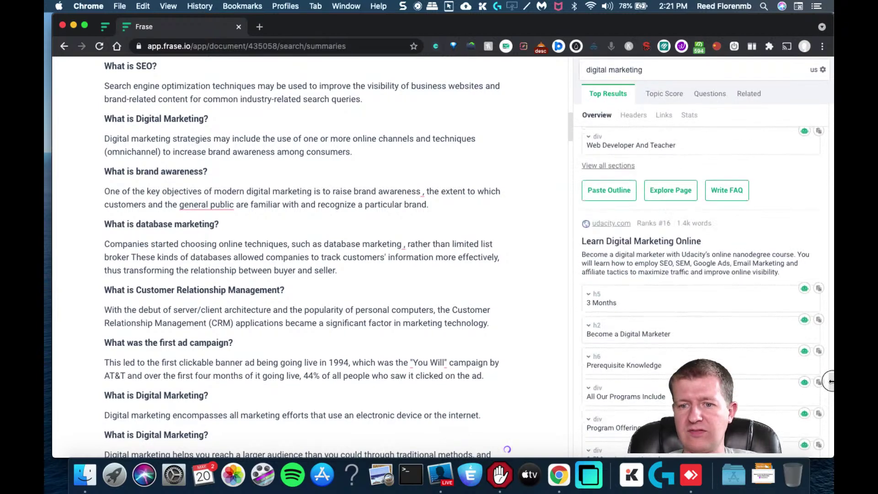
Write FAQs from udacity.com, an agency result and digitalmarketinginc.net, reaching 3,994 words
left_click(729, 352)
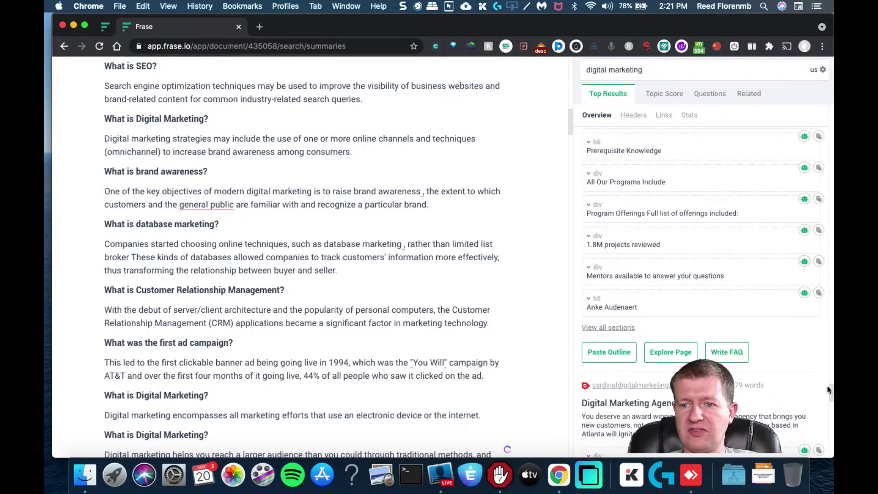
left_click_drag(831, 394, 832, 418)
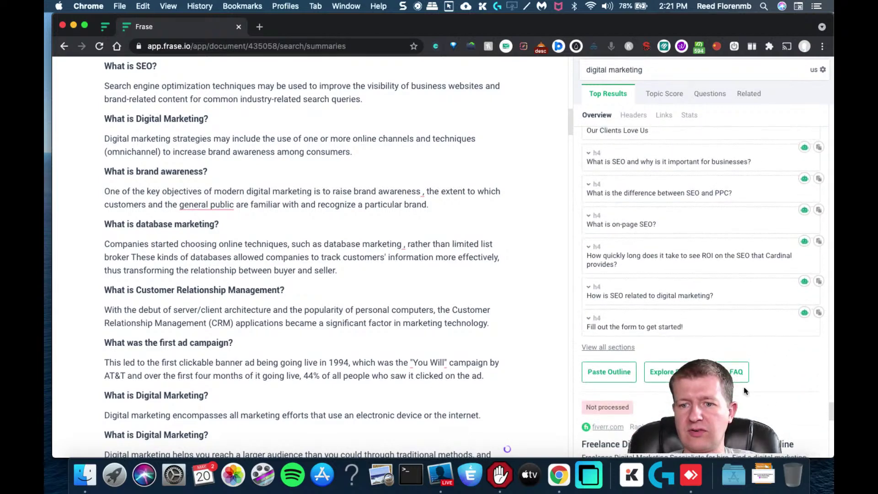
left_click(731, 372)
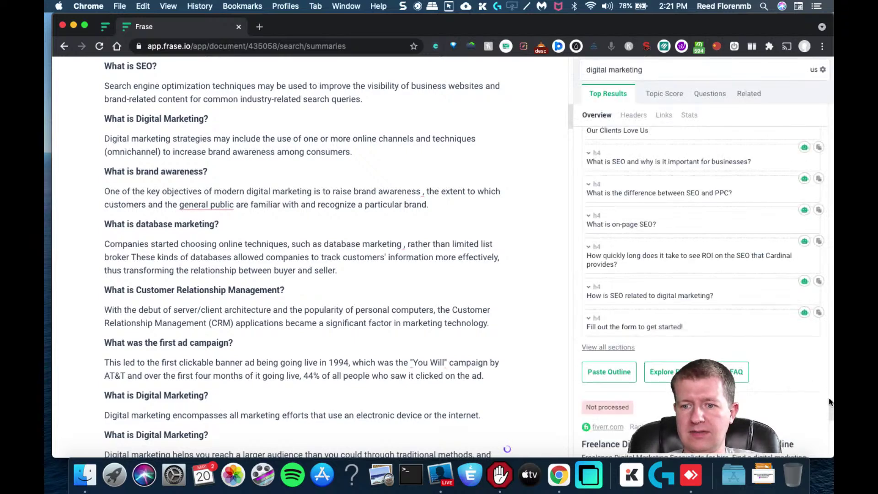
left_click_drag(832, 408, 826, 418)
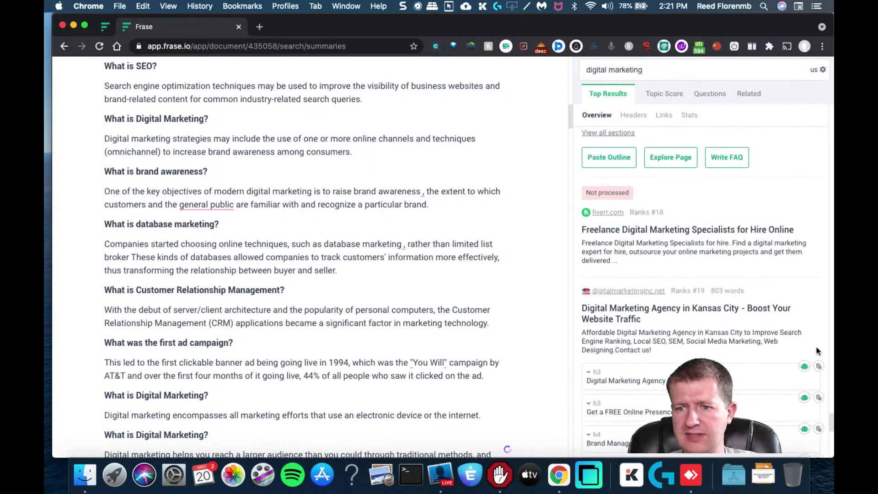
scroll(740, 323, "down", 8)
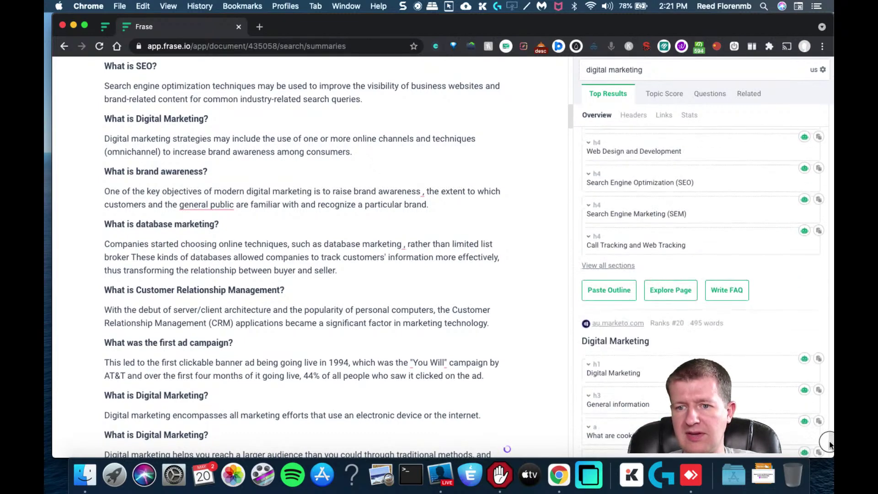
left_click(731, 314)
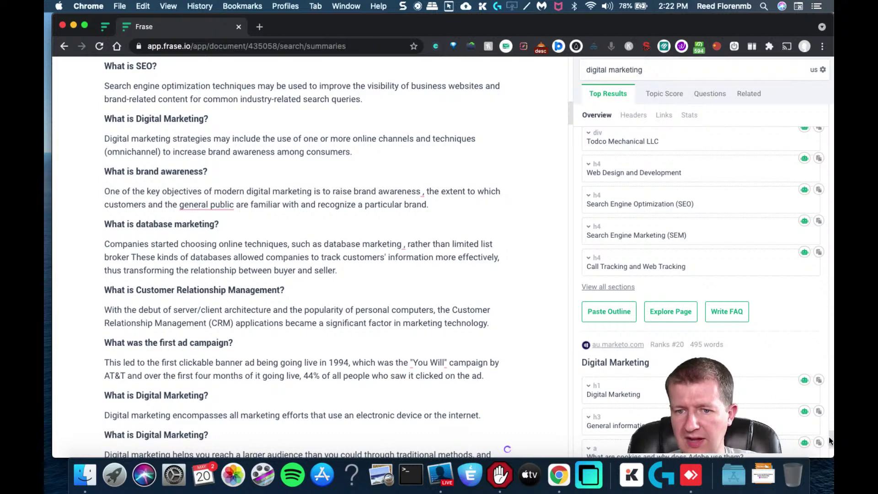
left_click_drag(828, 437, 830, 461)
left_click(739, 409)
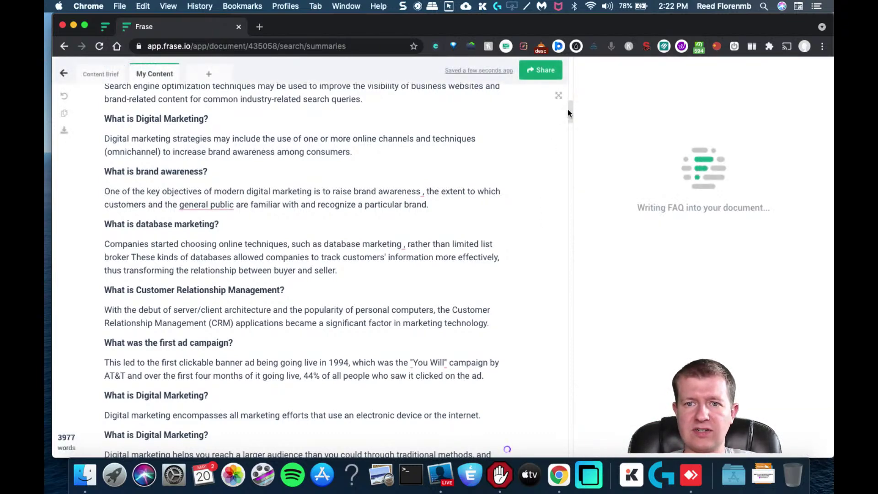
left_click_drag(568, 126, 567, 18)
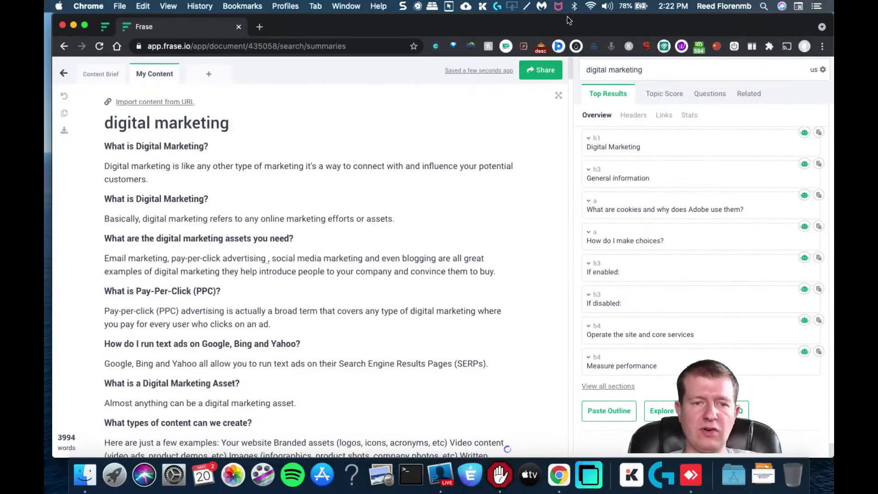
Check the document's sharing options and its full-document read link preview
left_click(541, 74)
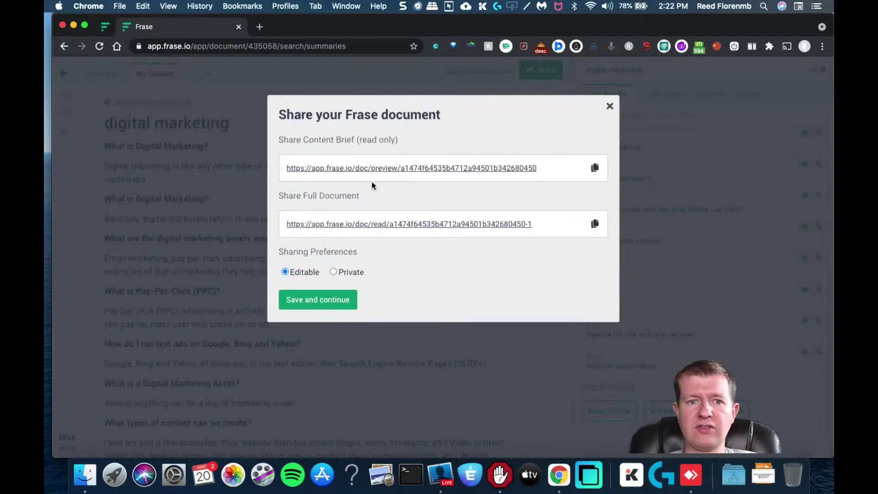
left_click(384, 224)
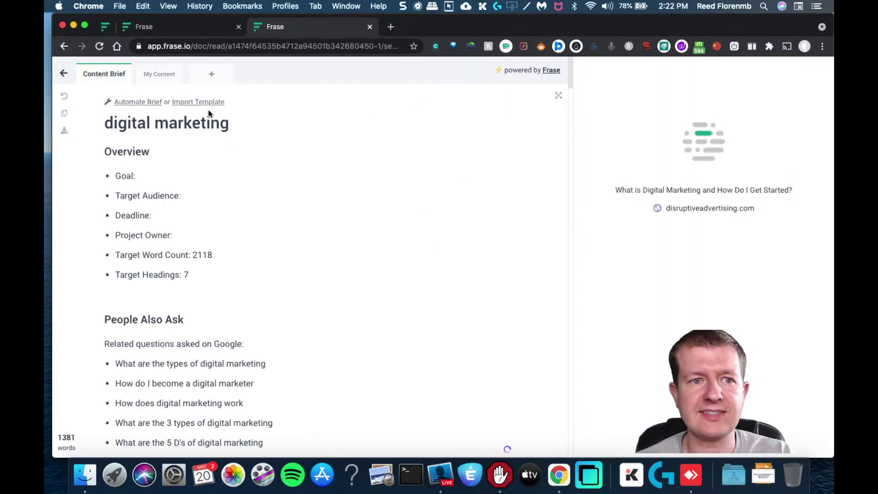
left_click(171, 74)
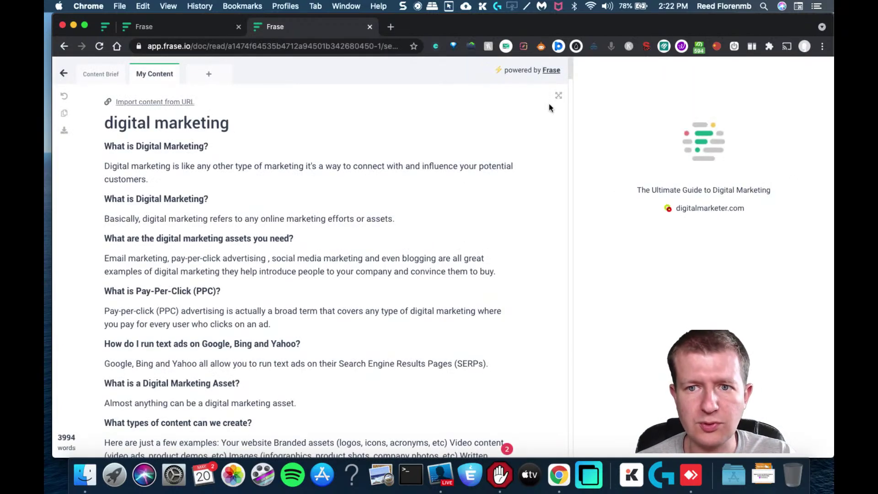
left_click_drag(570, 74, 607, 5)
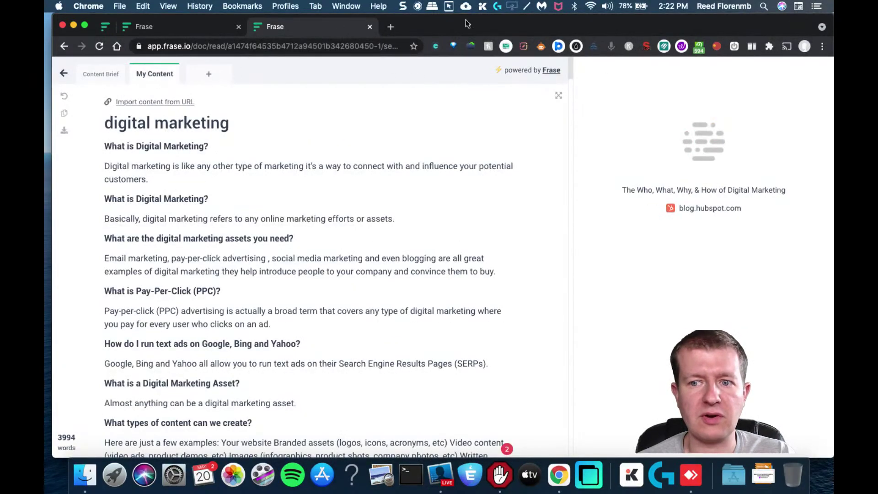
left_click(369, 27)
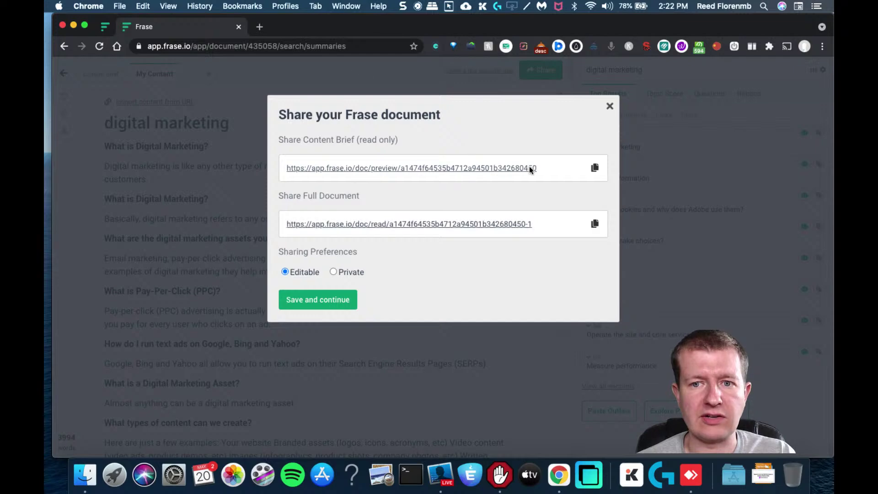
left_click(609, 107)
Copy the entire FAQ document text and open a new browser tab
key("super+a")
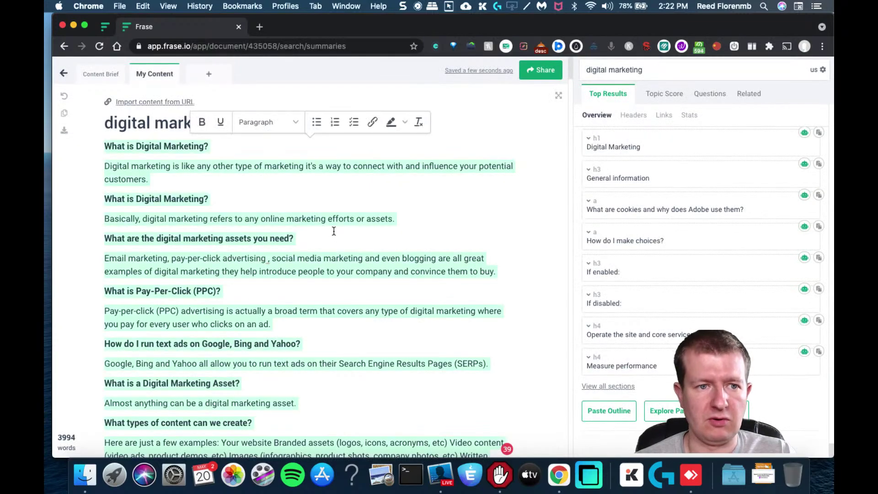
key("super+b")
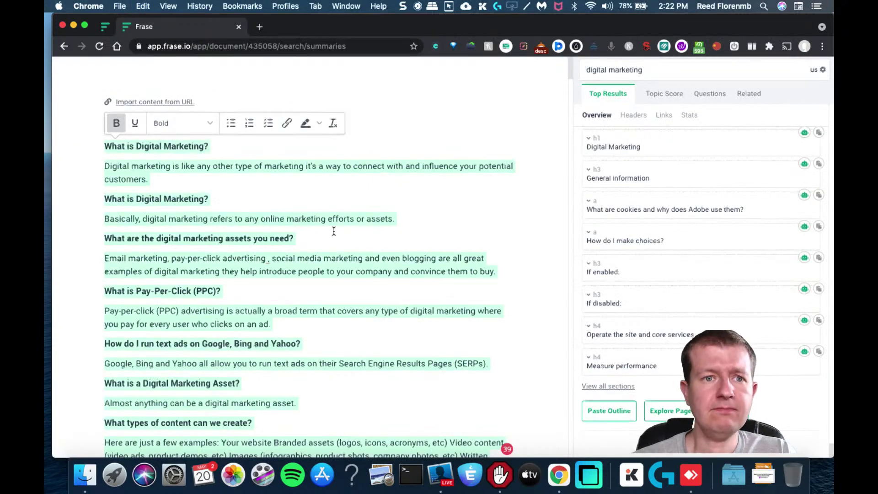
key("super+t")
Load conversion.ai in the new tab and open another blank tab
type("conversion.ai")
key("Return")
key("super+t")
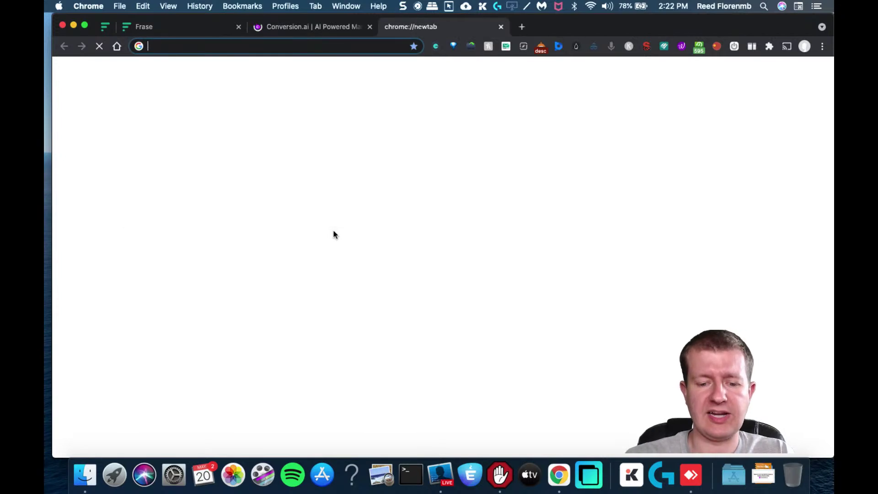
Paste the FAQ article into a new Grammarly document and run a plagiarism check
type("grammarly.com")
key("Return")
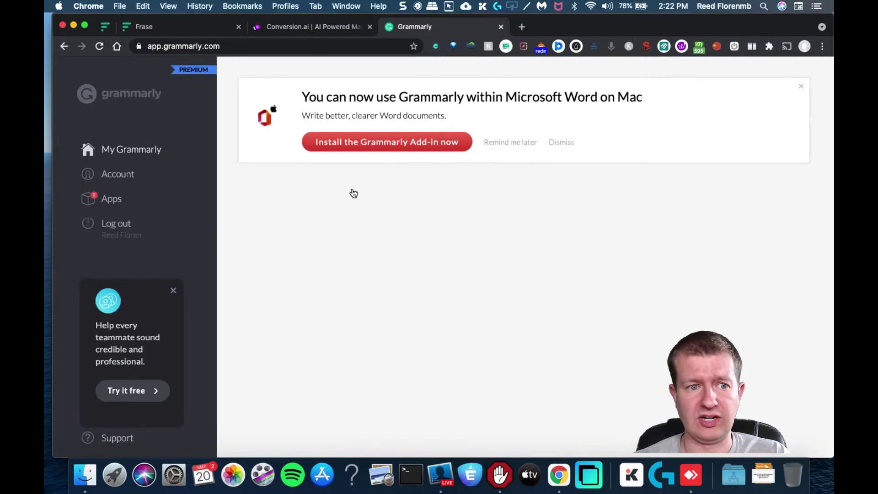
left_click(287, 281)
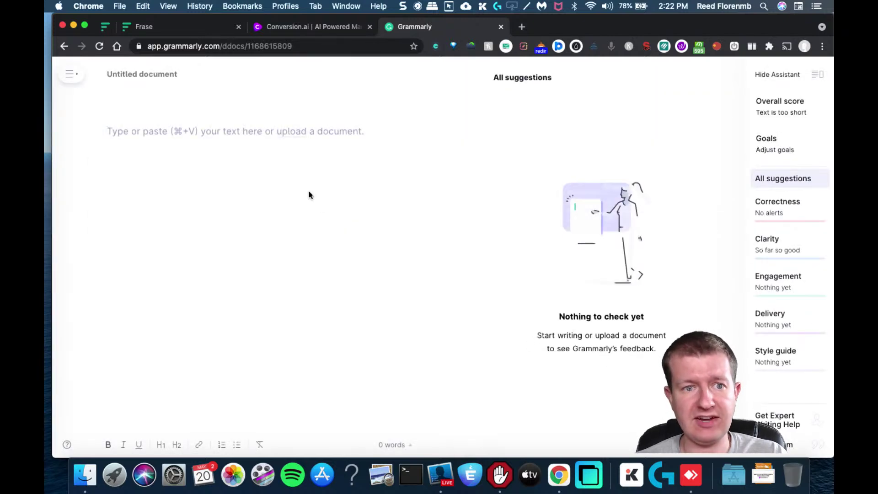
key("super+v")
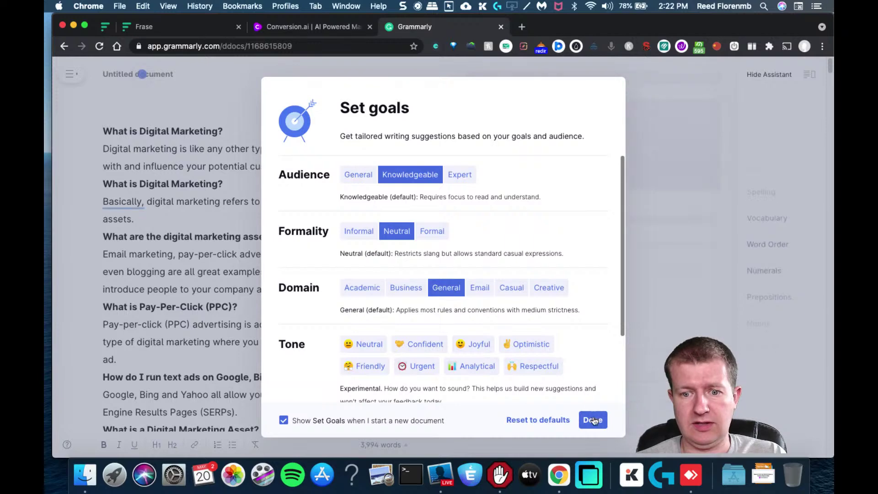
left_click(594, 420)
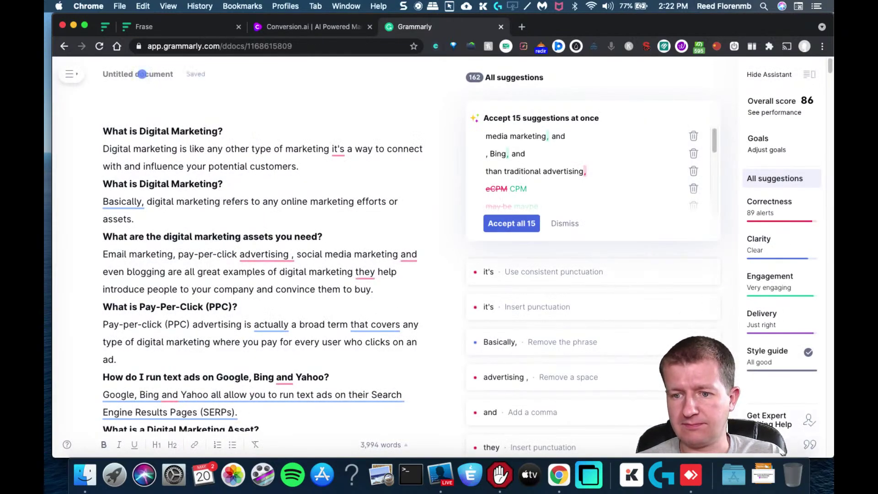
left_click(797, 391)
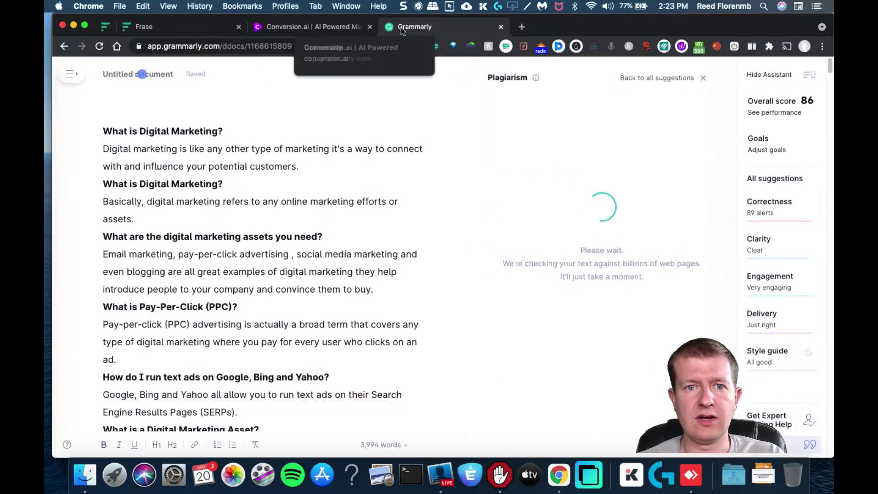
left_click(311, 27)
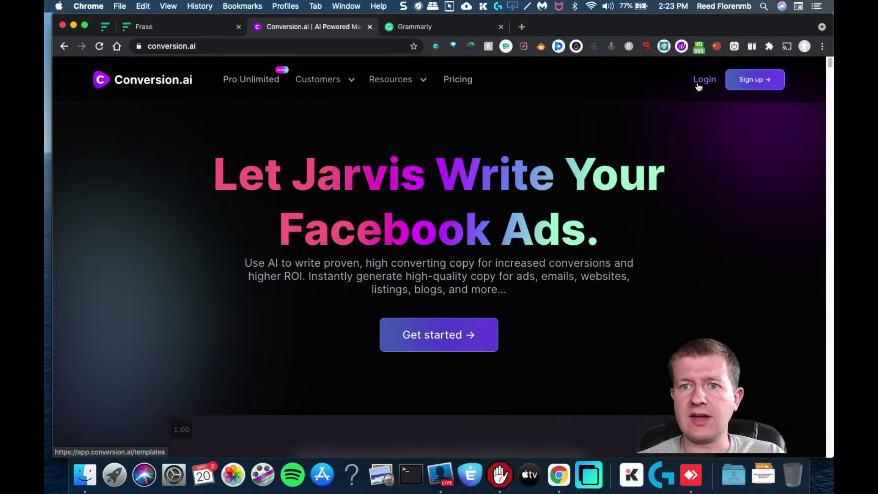
Sign in to Conversion.ai and start a new long-form assistant document
left_click(699, 84)
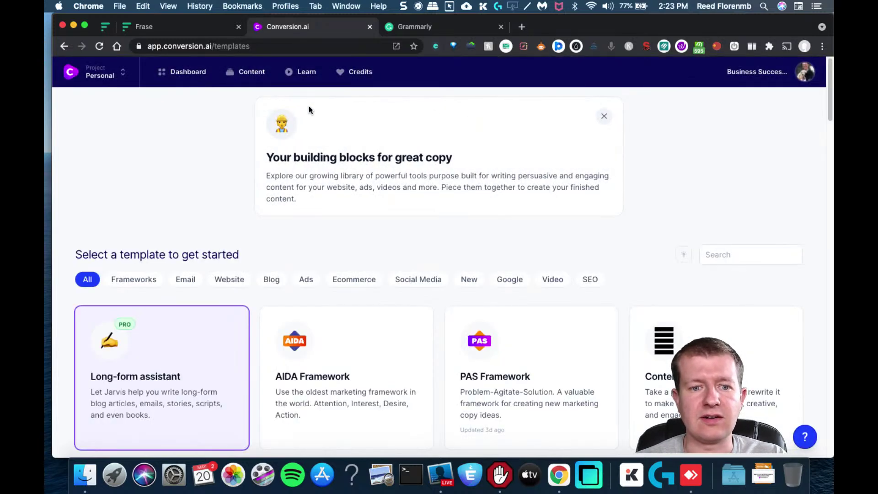
left_click(243, 72)
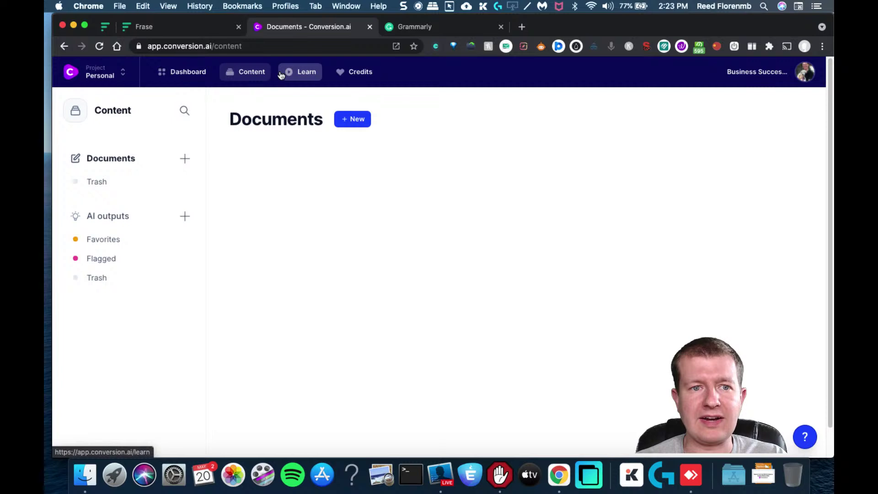
left_click(357, 119)
left_click(448, 273)
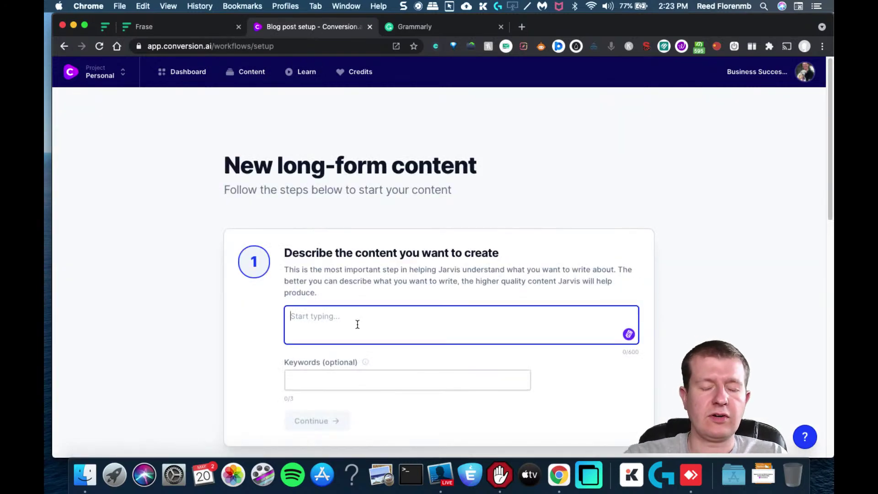
Describe it as a blog post answering FAQs about Digital Marketing, keyword 'digital marketing'
type("Dig")
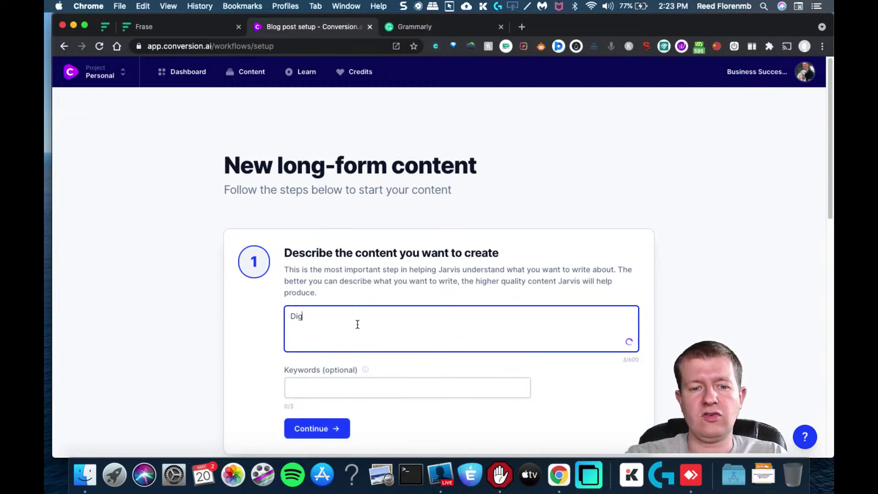
type("ital M")
key("super+a")
type("F")
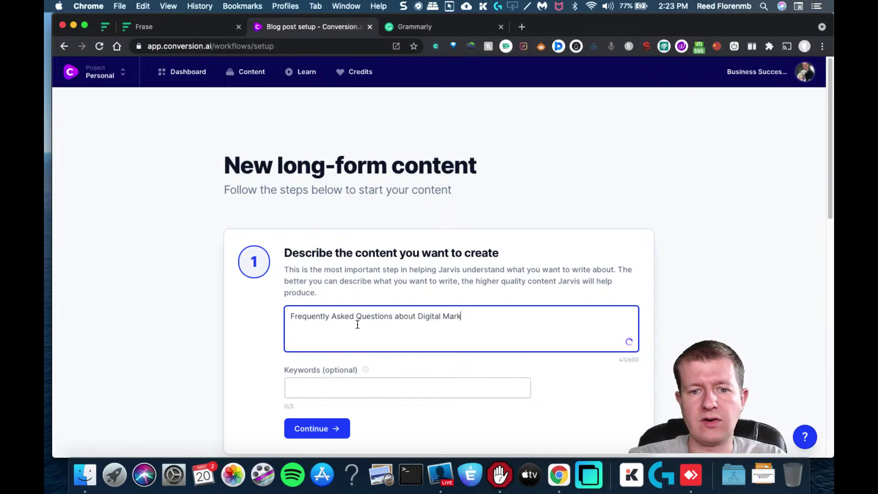
key("super+Left")
type("Write a blog ")
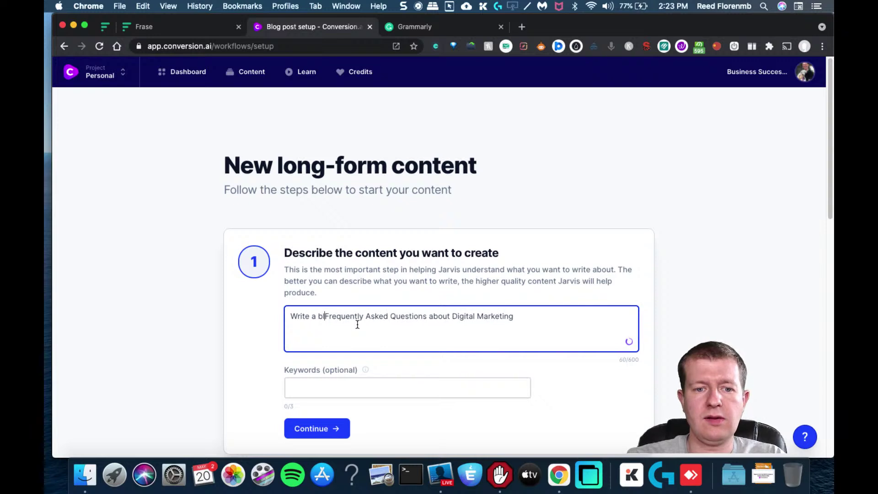
type("post that answers")
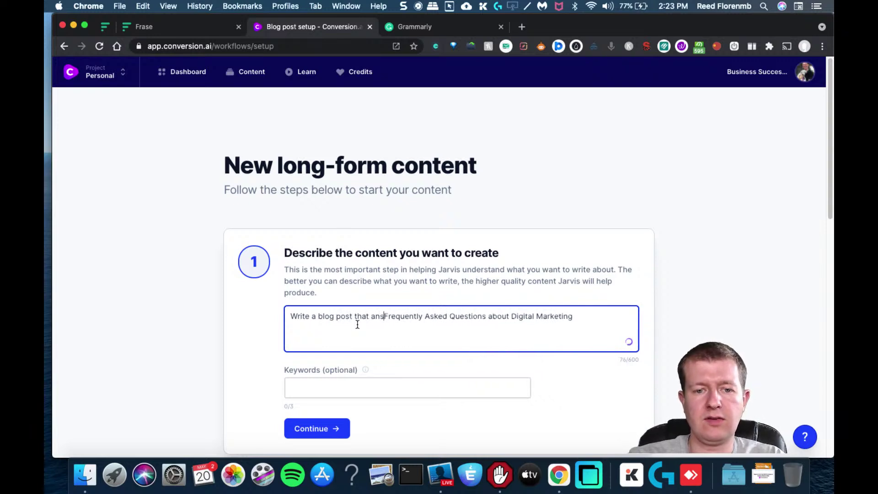
type(" the")
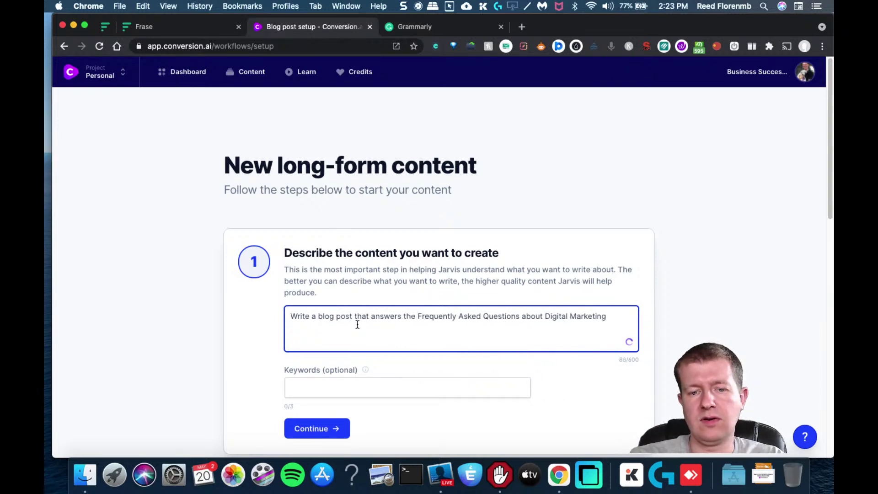
scroll(457, 274, "down", 3)
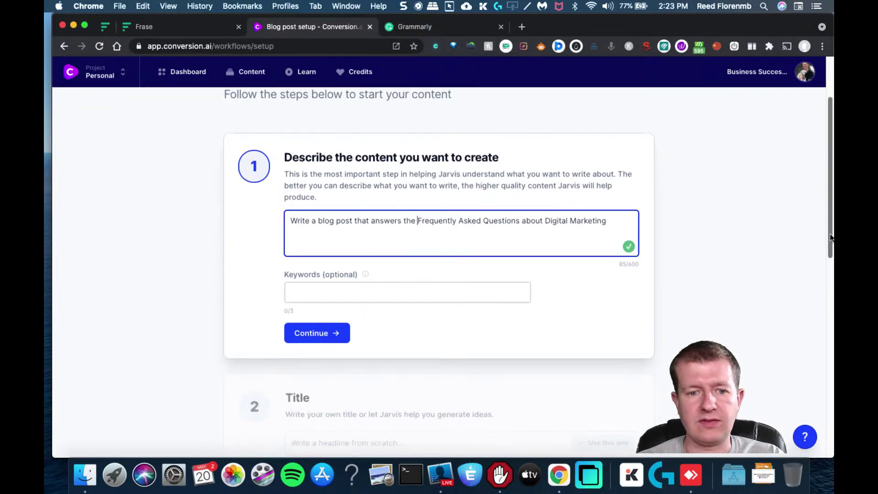
left_click(337, 288)
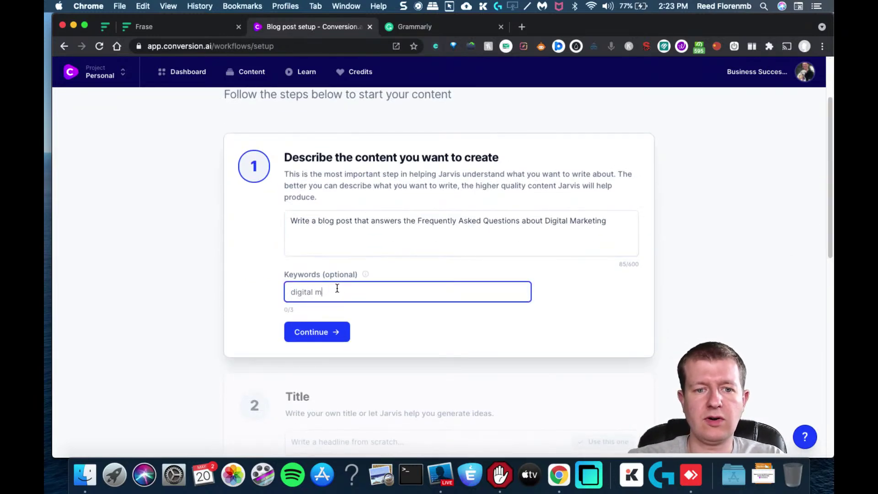
type("digital marketing")
key("Return")
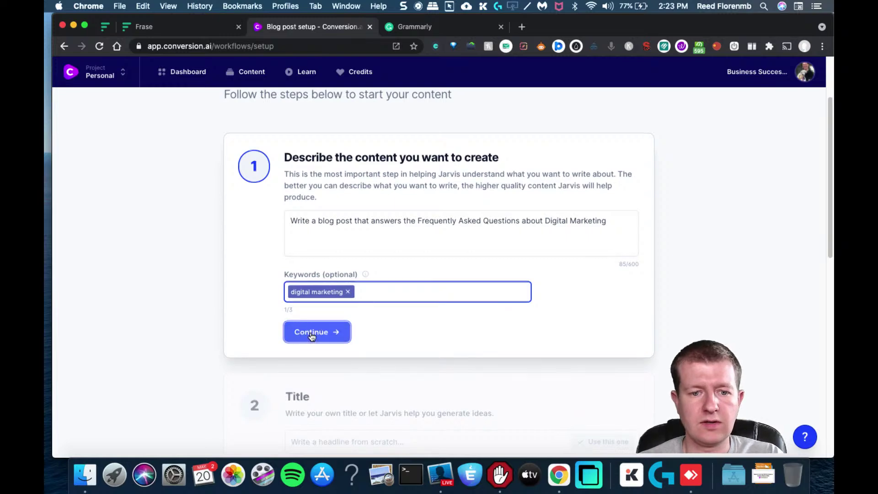
left_click(315, 331)
Use 'Frequently Asked Questions about Digital Marketing' as title, take the first intro, and open the editor
left_click(324, 291)
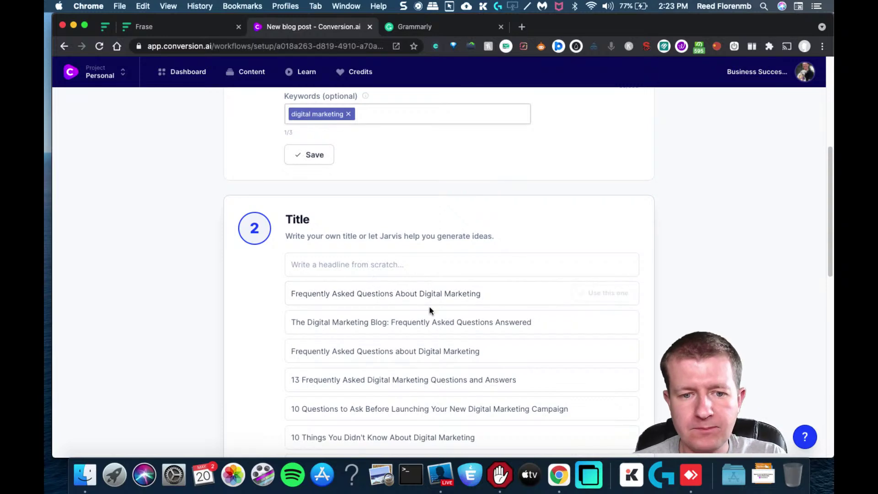
left_click(592, 351)
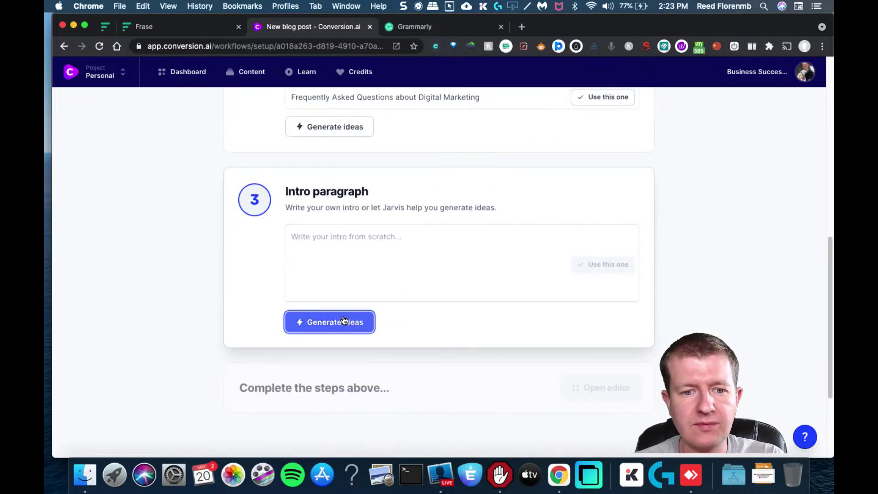
left_click(329, 322)
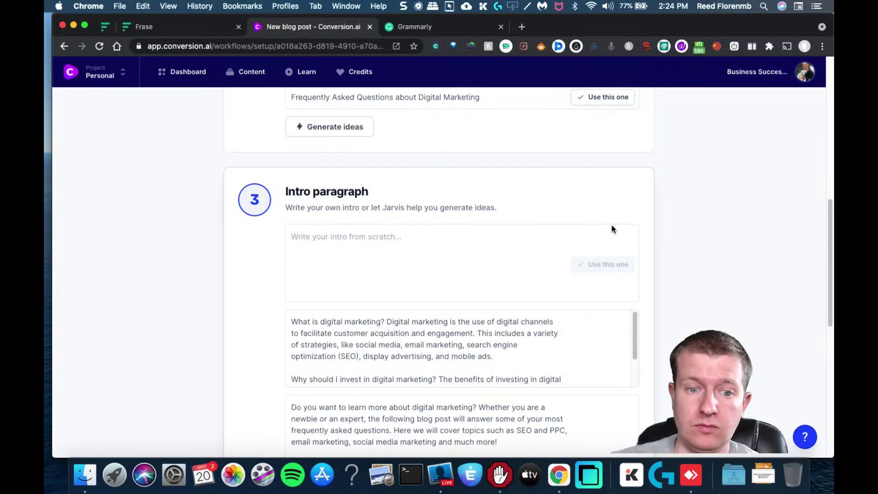
left_click_drag(831, 334, 830, 379)
scroll(830, 379, "up", 2)
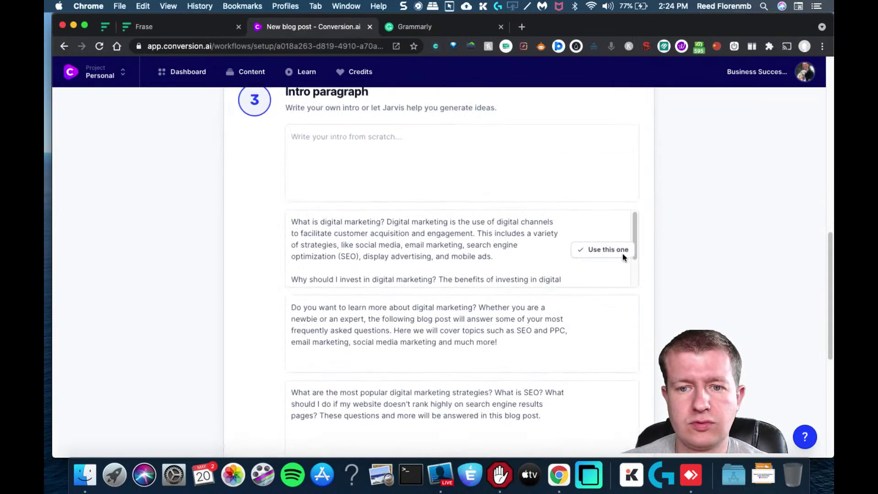
left_click(615, 249)
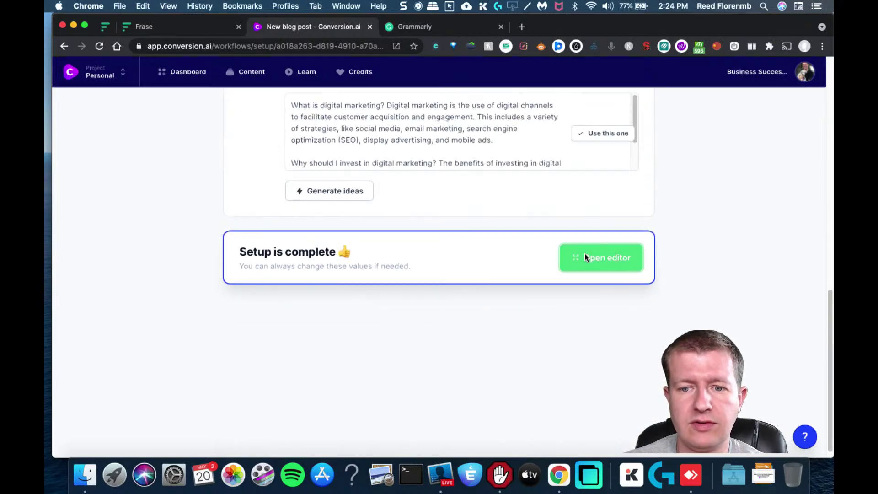
left_click(585, 254)
left_click(433, 204)
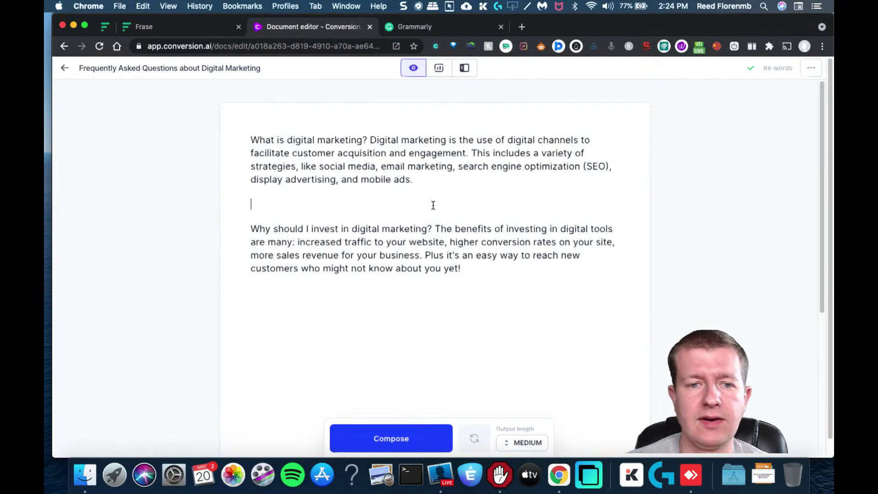
Create a 'digital marketing' content analysis with Google NLP beside the 86-word draft
key("BackSpace")
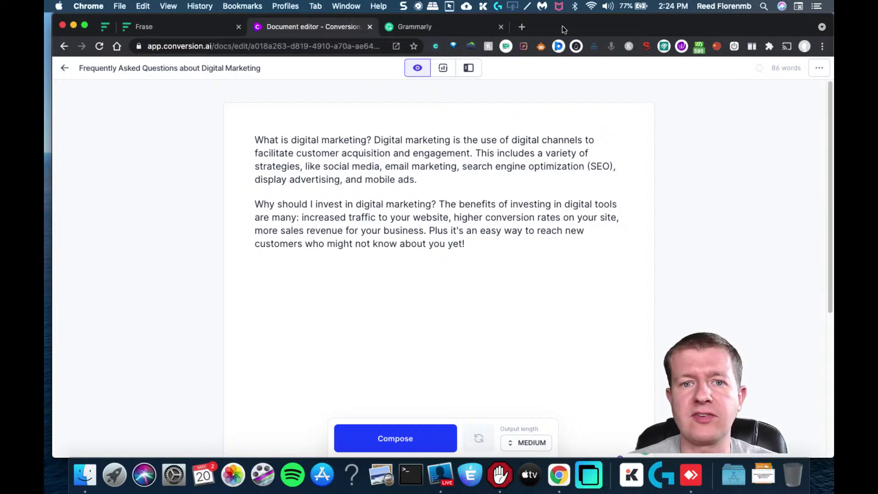
left_click(442, 69)
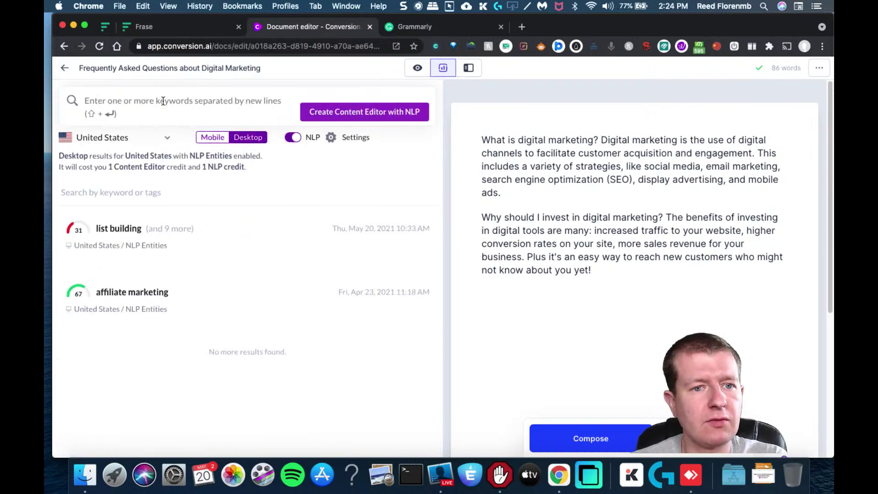
type("digital marketing")
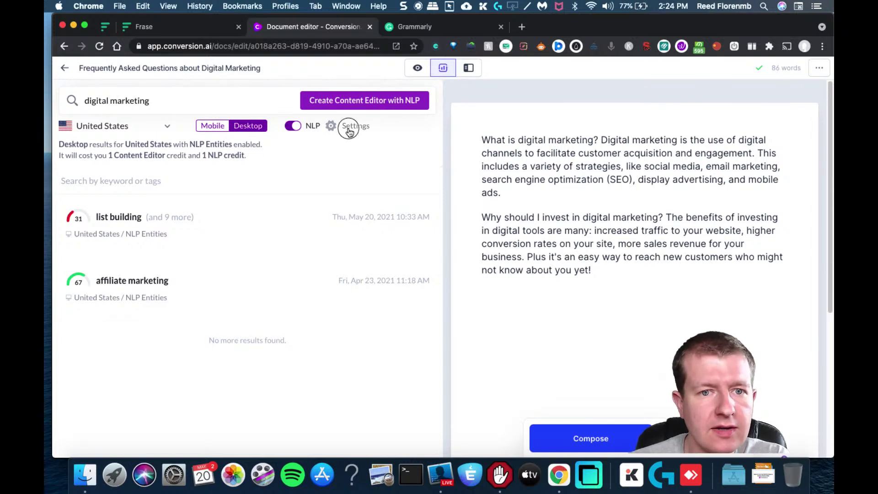
left_click(349, 126)
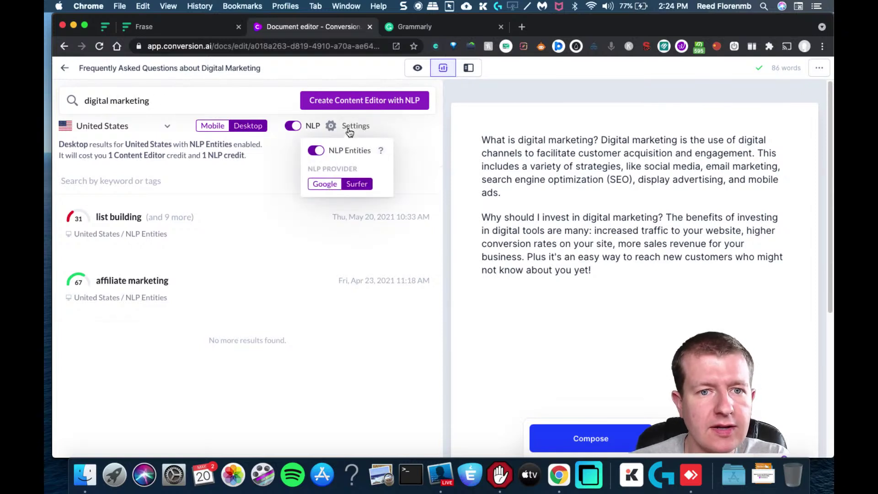
left_click(323, 186)
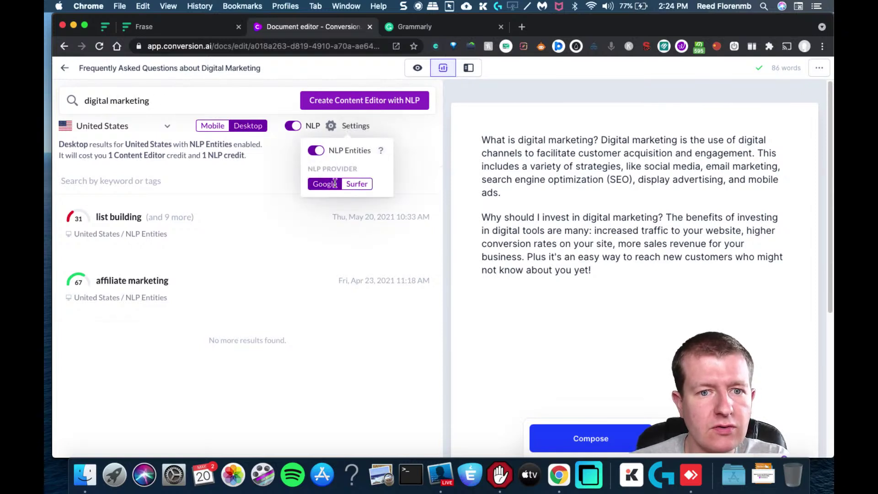
left_click(330, 101)
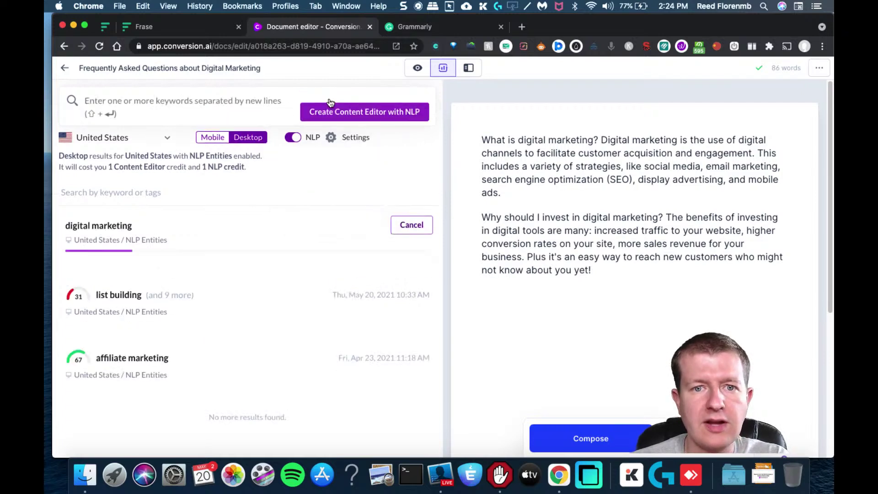
left_click(623, 278)
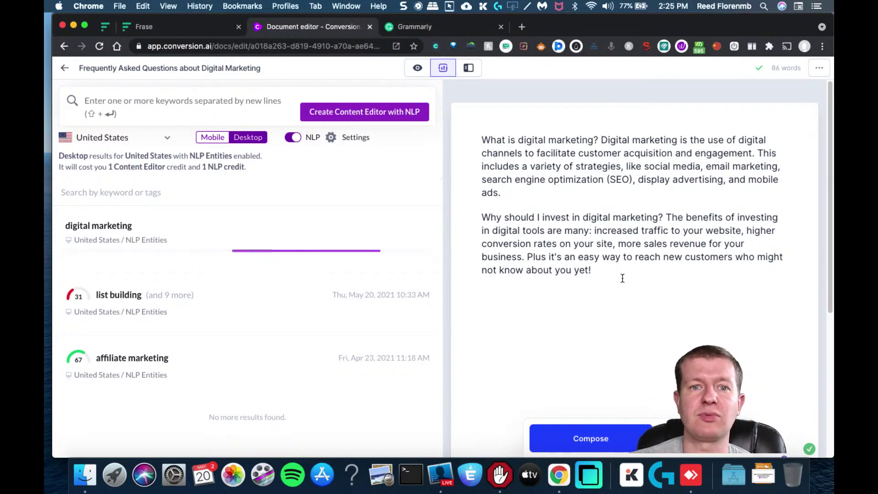
Review Grammarly's srswebtech and PPC-paragraph plagiarism matches, then go back to the Conversion.ai editor
left_click(440, 26)
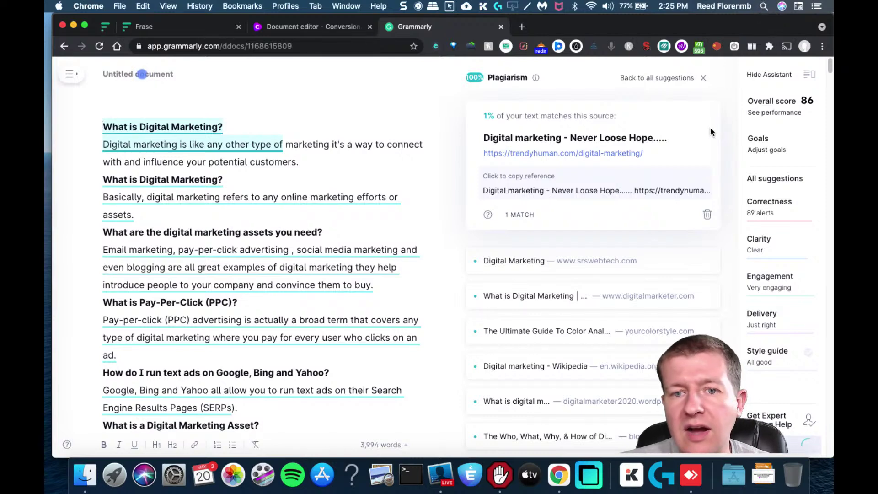
left_click(659, 265)
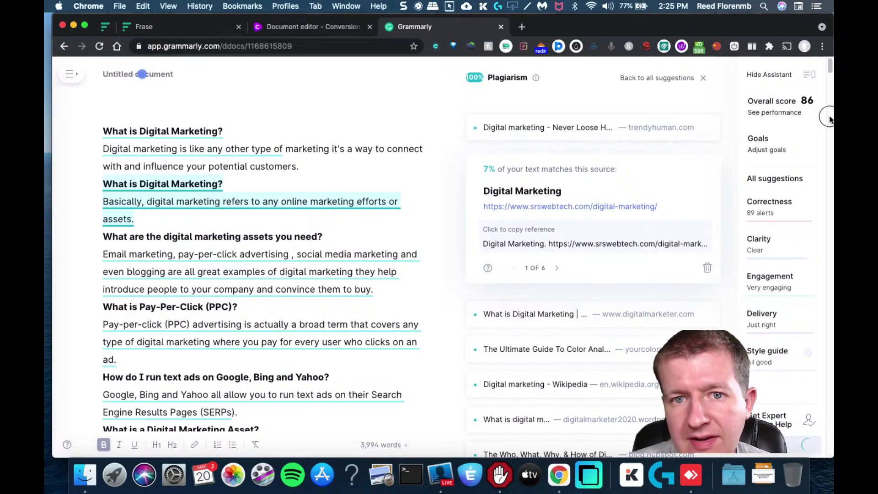
scroll(829, 75, "down", 20)
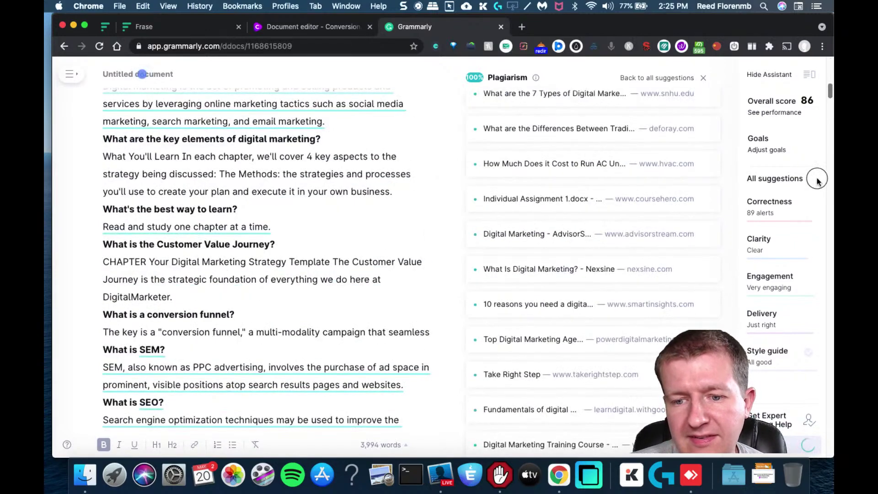
left_click(830, 194)
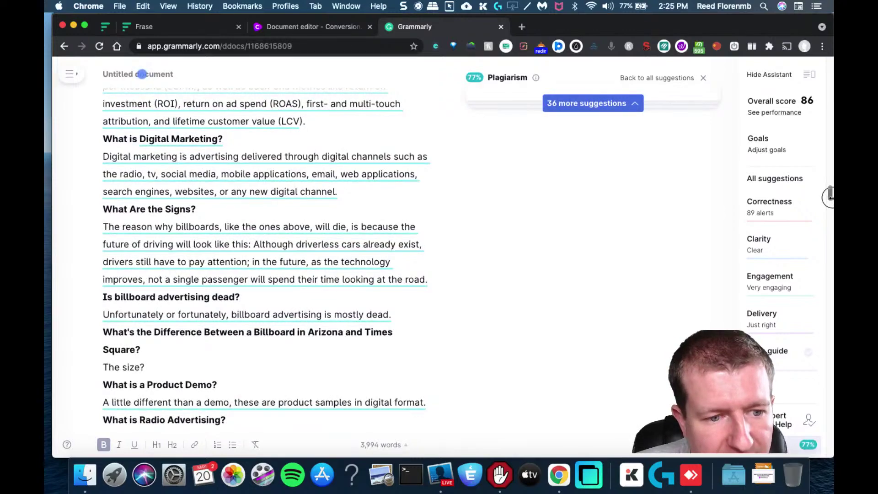
scroll(830, 208, "down", 2)
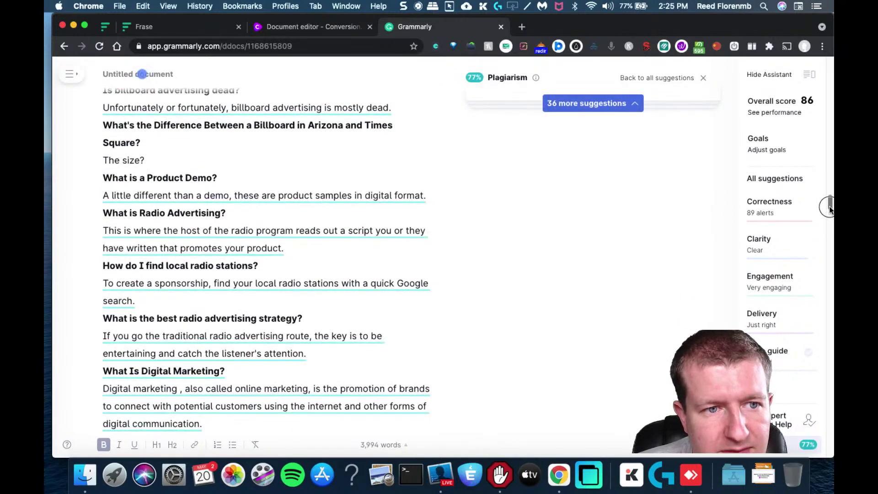
left_click_drag(829, 208, 823, 423)
left_click(214, 214)
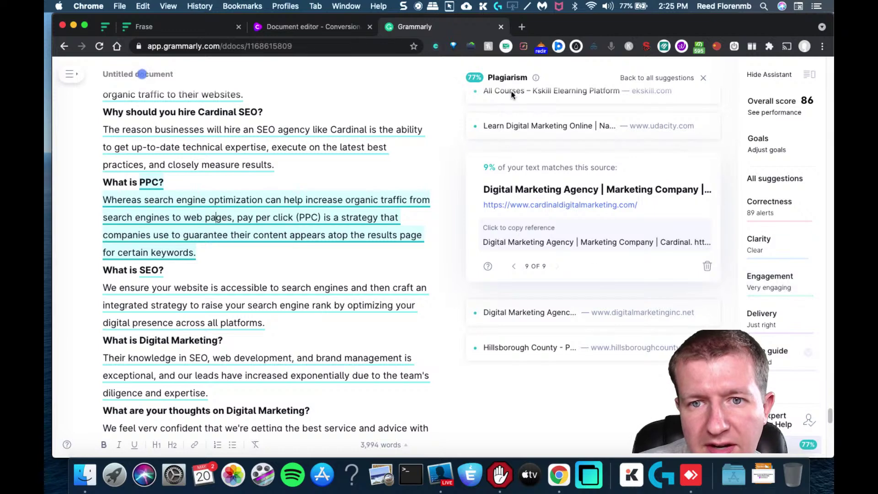
left_click(323, 31)
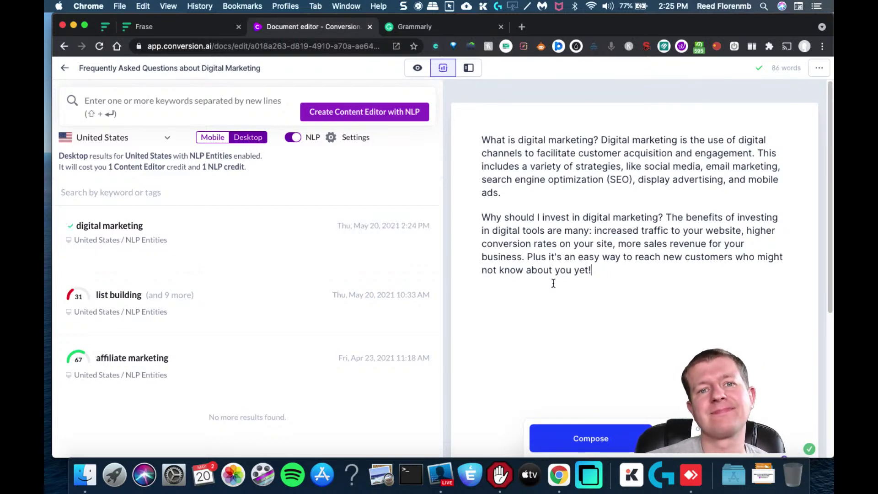
Open the finished 'digital marketing' content analysis and paste the FAQ questions and answers below the intro
left_click(304, 239)
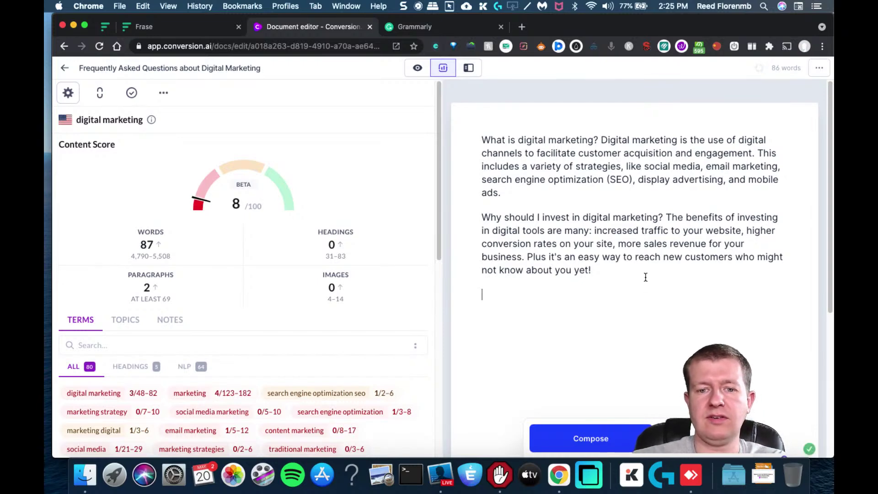
key("super+v")
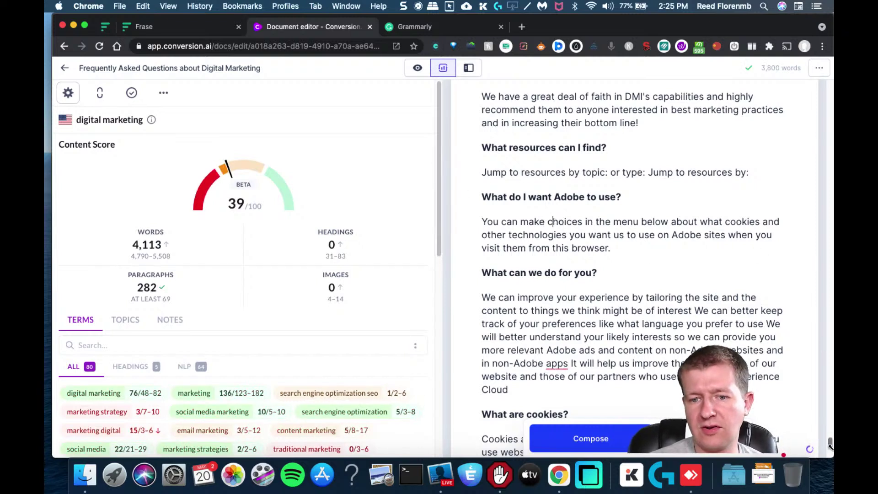
left_click_drag(830, 446, 821, 89)
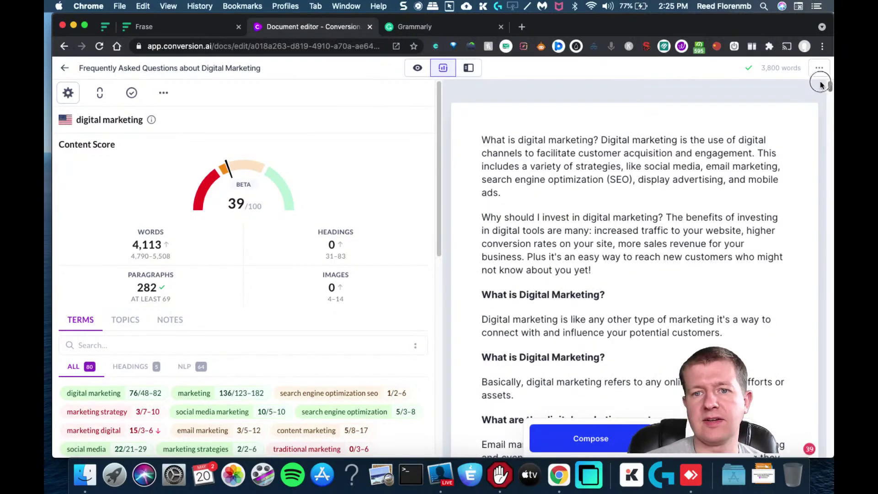
scroll(729, 272, "down", 3)
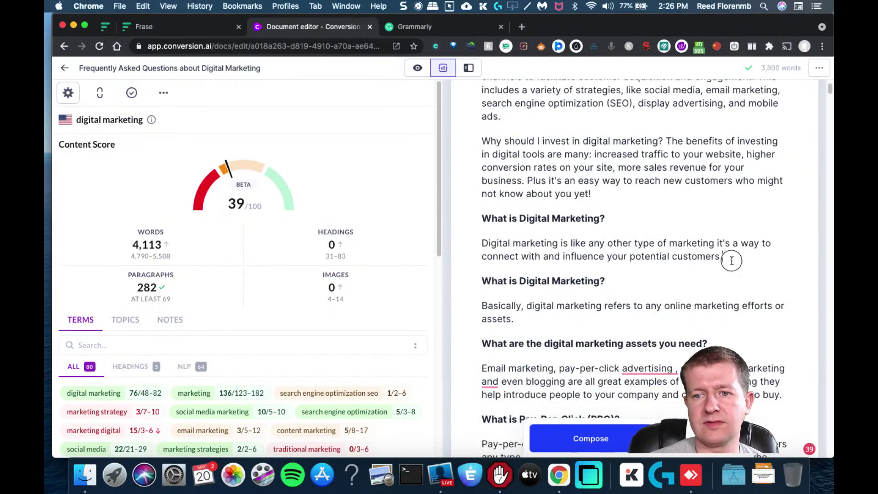
Replace the 'Digital marketing is like…' paragraph with an AI-suggested rewrite
left_click_drag(732, 260, 456, 238)
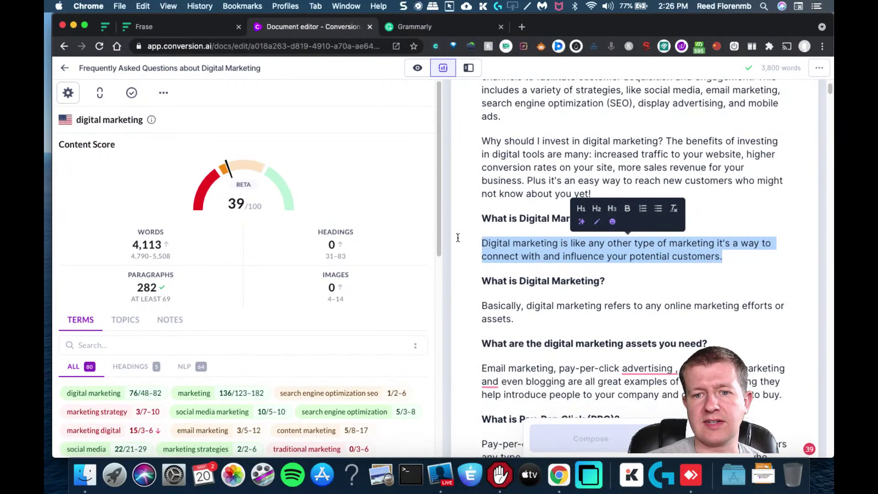
left_click(583, 223)
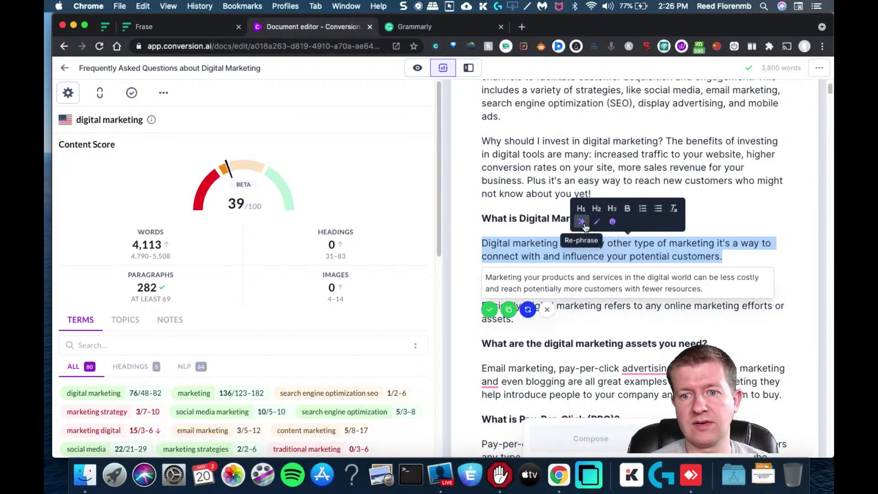
left_click(613, 223)
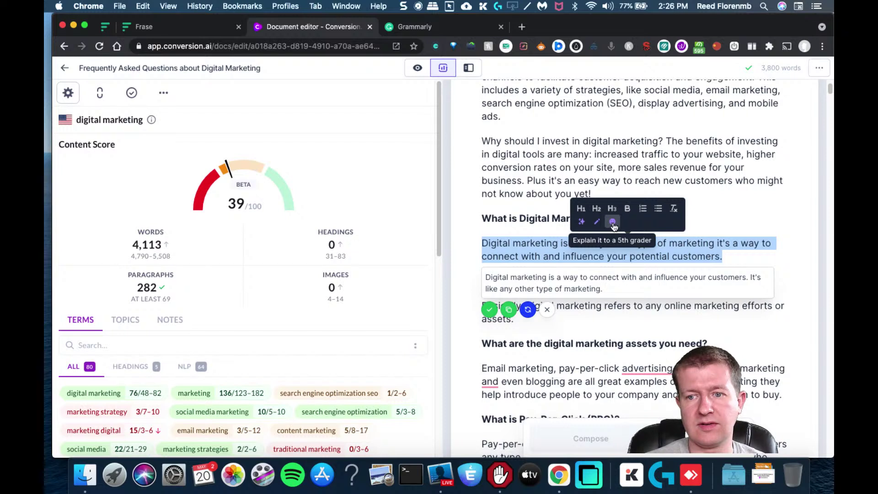
left_click(490, 309)
key("Right")
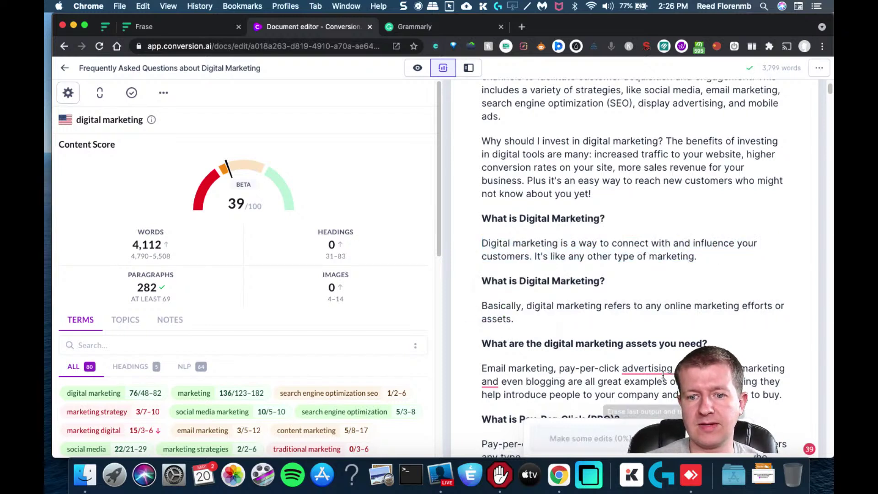
left_click_drag(703, 257, 472, 238)
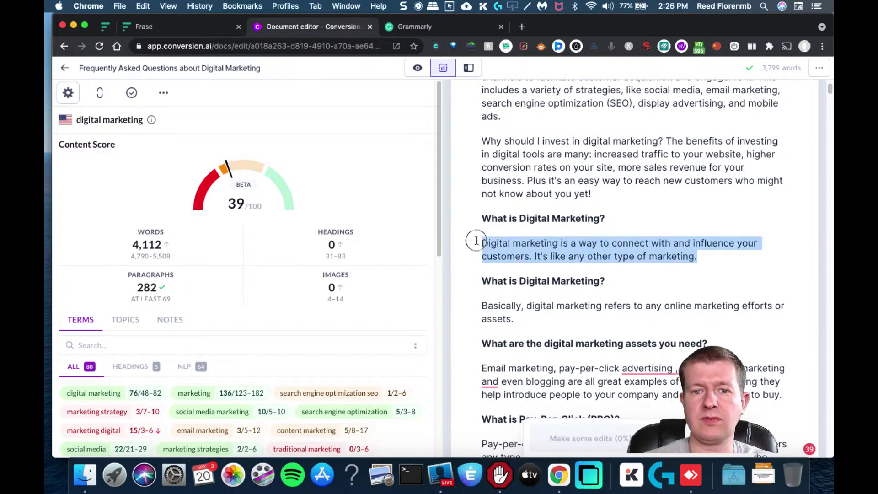
key("cmd+c")
left_click(727, 259)
key("super+v")
key("super+z")
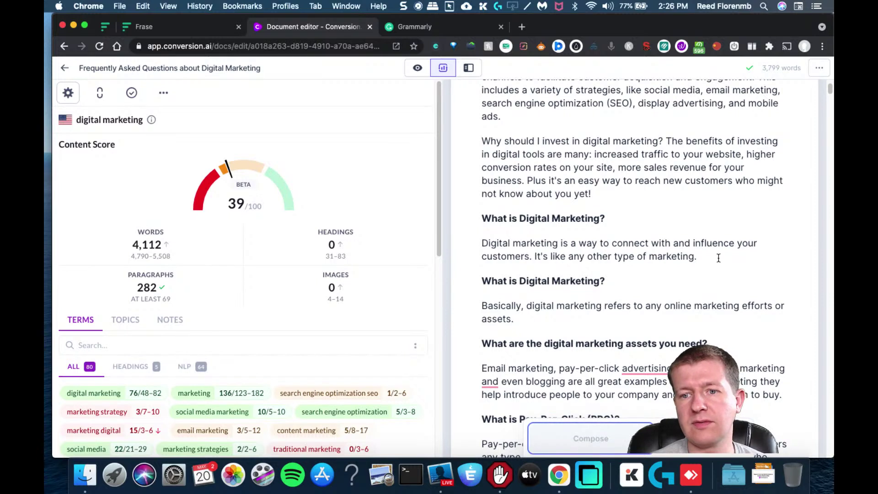
Add the 'How do I create an online presence?' line and delete the generated text from 'online visibility' onward
type("The big difference is")
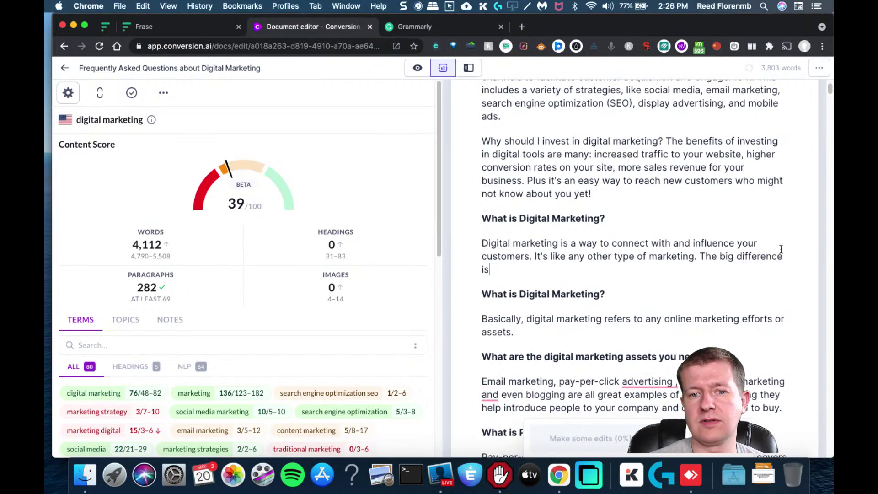
type(" that digital marketing uses the internet as a way to reach potential customers.")
key("Return")
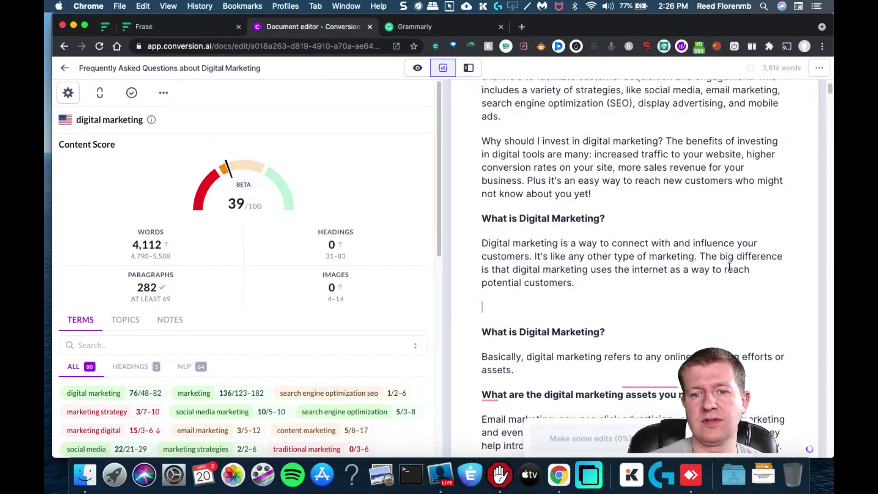
type("How do I create an online presence? The best way to build your online")
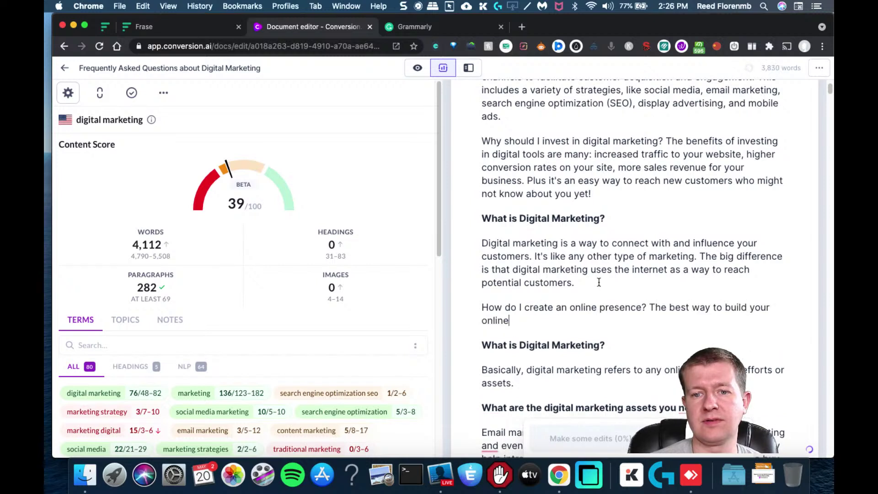
type(" visibility is by using social media, blogging and search engine optimization (SEO). You can also advertise")
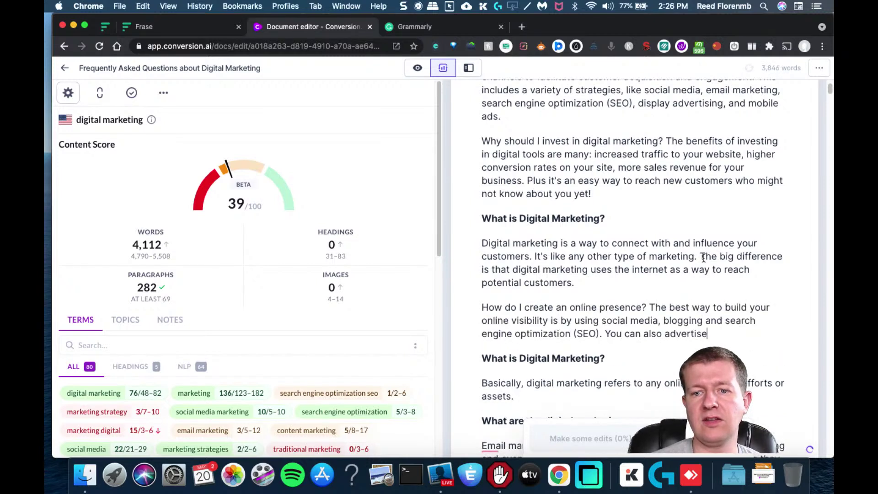
type(" on Google Adwords or Facebook with Ads.")
key("Return")
type("What are some objectives of digital")
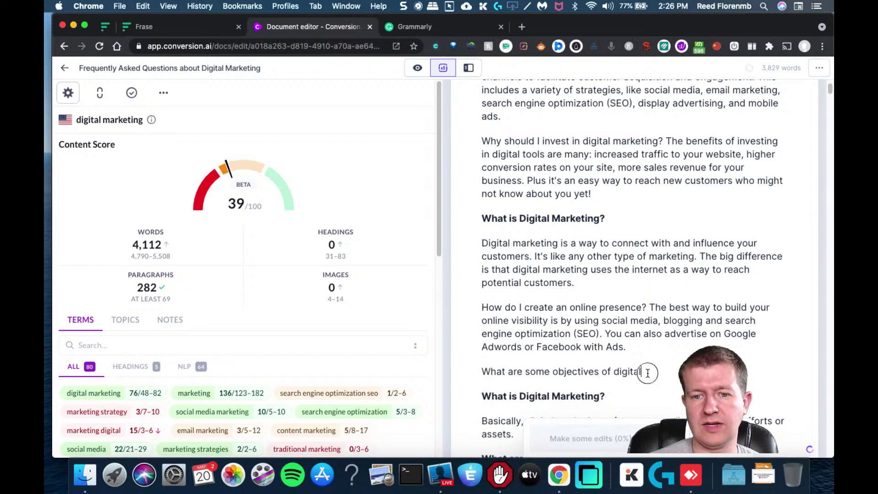
left_click_drag(645, 371, 433, 308)
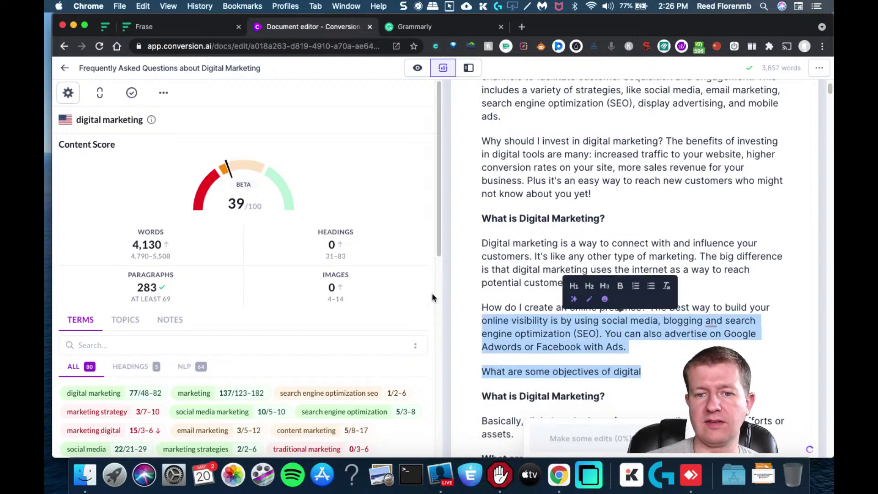
key("BackSpace")
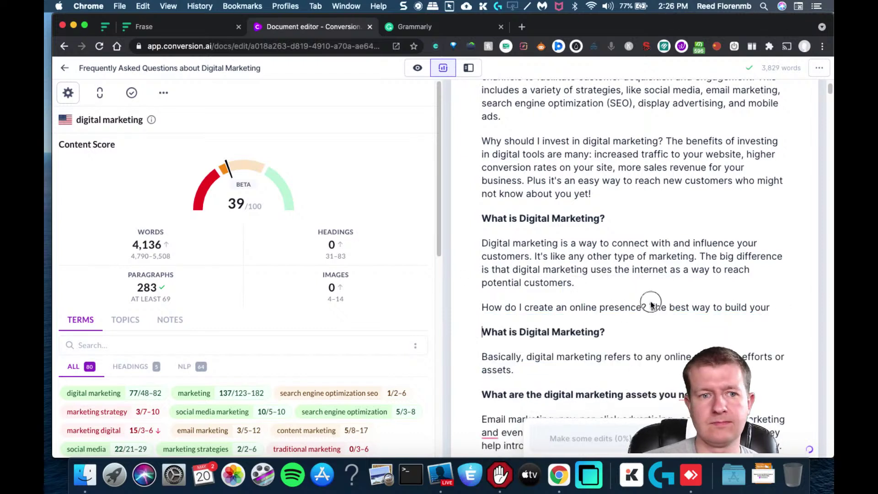
Delete the unfinished online-presence line and the duplicate 'What is Digital Marketing?' section
left_click(404, 306)
left_click(770, 310)
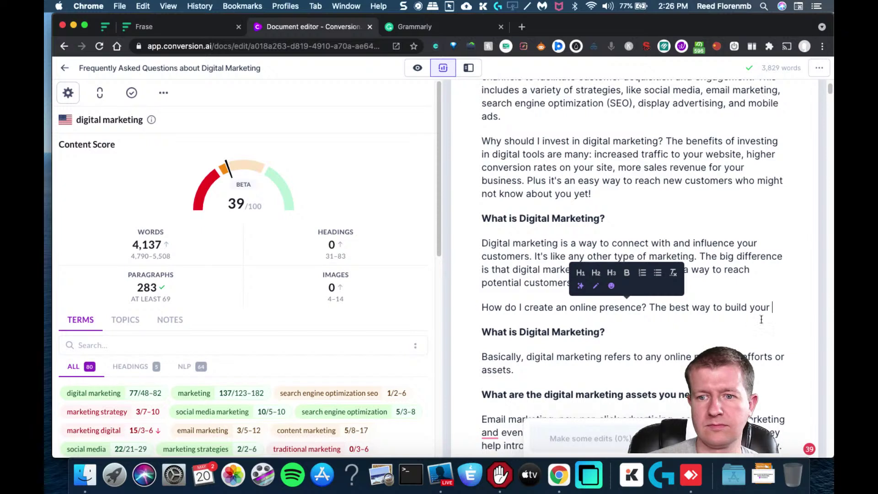
left_click_drag(770, 310, 455, 306)
key("BackSpace")
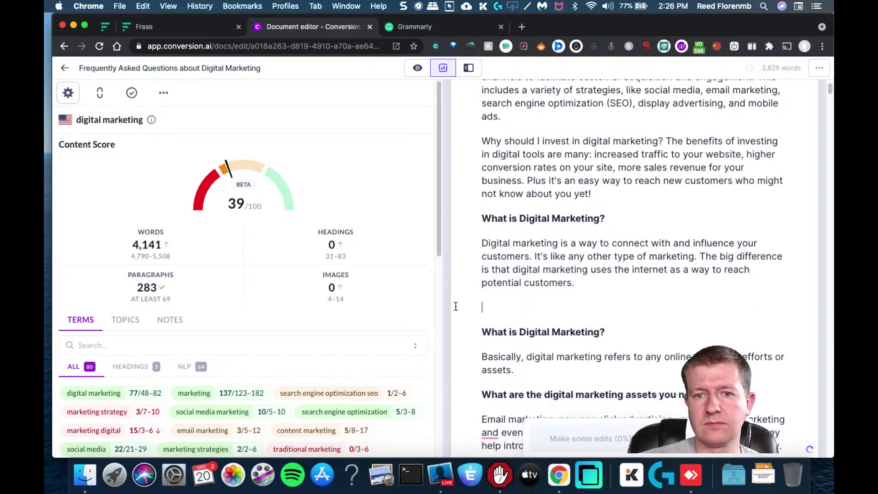
key("BackSpace")
left_click_drag(526, 344, 462, 302)
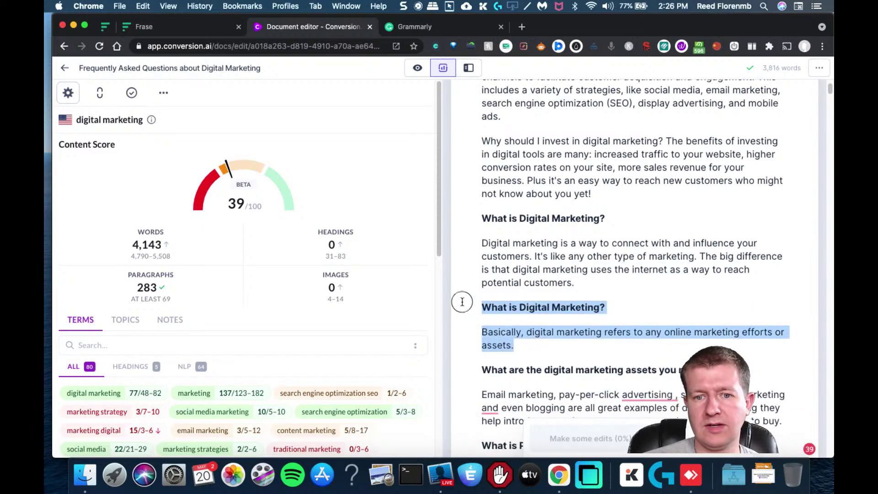
key("BackSpace")
key("BackSpace")
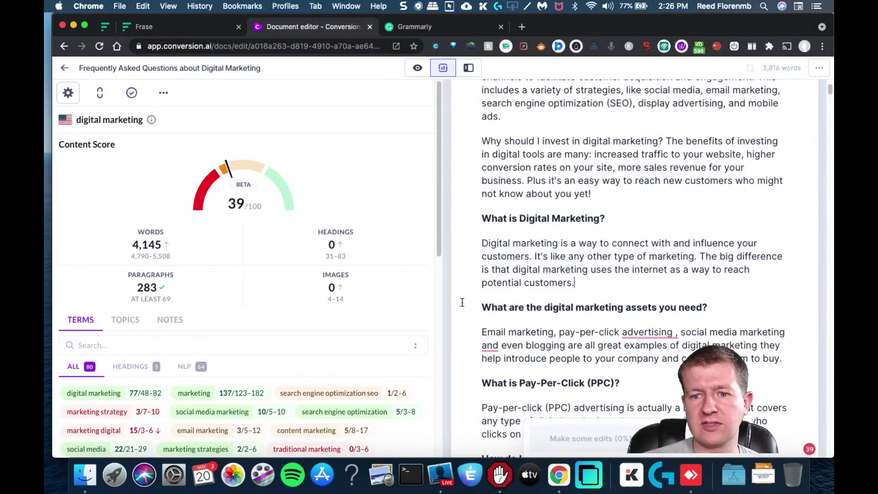
Rewrite the Email marketing paragraph at a 5th-grade level with 'Explain it to a 5th grader'
left_click_drag(783, 358, 464, 329)
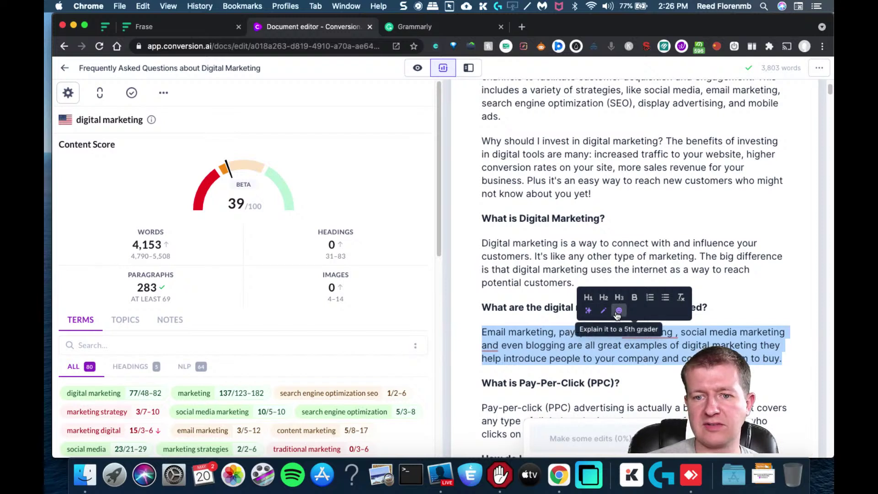
left_click(618, 311)
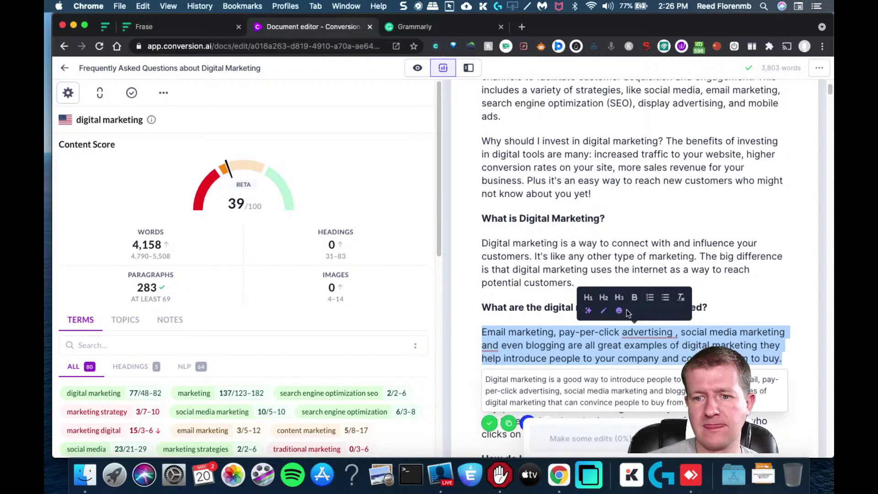
left_click(490, 422)
left_click(654, 370)
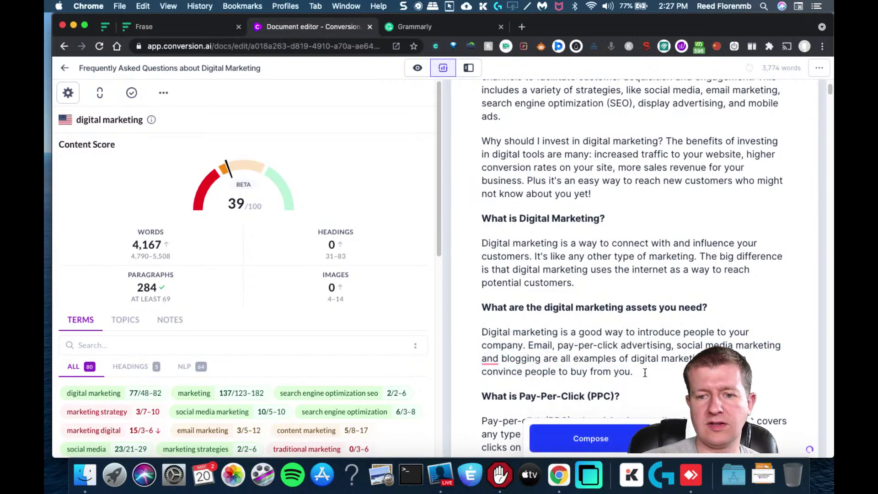
key("super+v")
key("super+z")
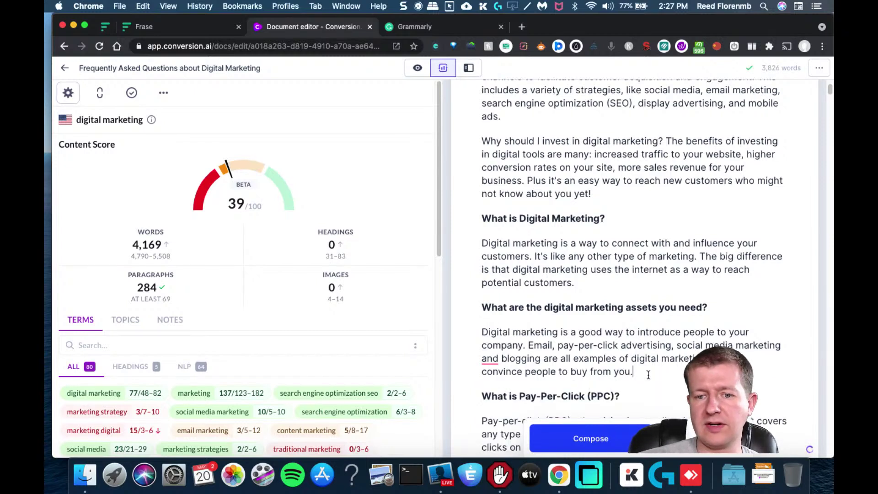
Compose a paragraph on the needed digital marketing assets and select the extra generated lines
left_click(609, 438)
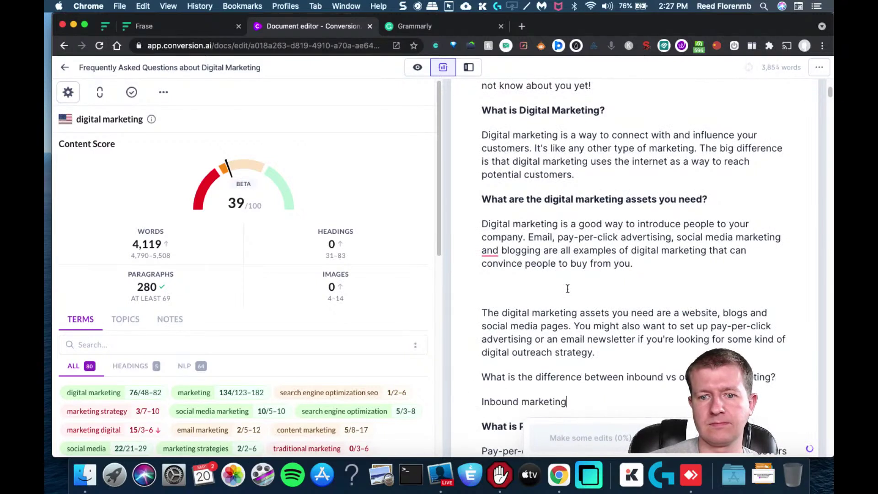
scroll(729, 248, "down", 4)
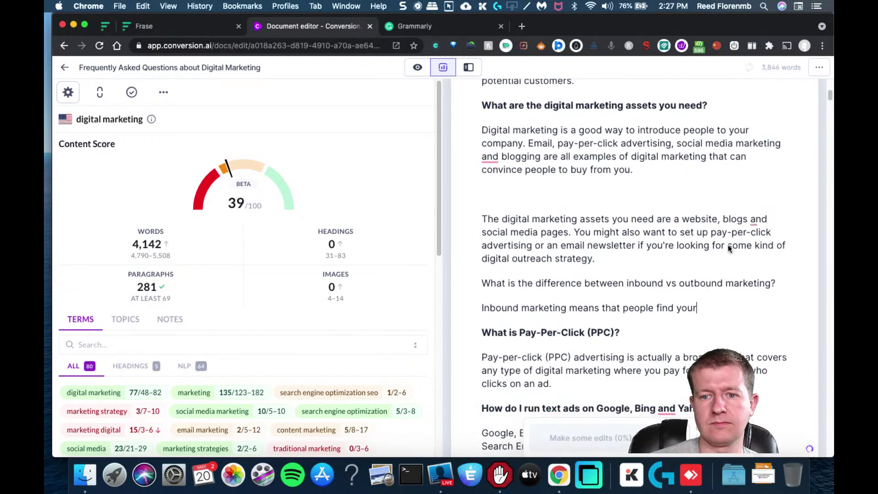
left_click_drag(714, 310, 484, 276)
Delete the extra lines and make 'What are the digital marketing assets you need?' an H2 prefixed with ##
key("BackSpace")
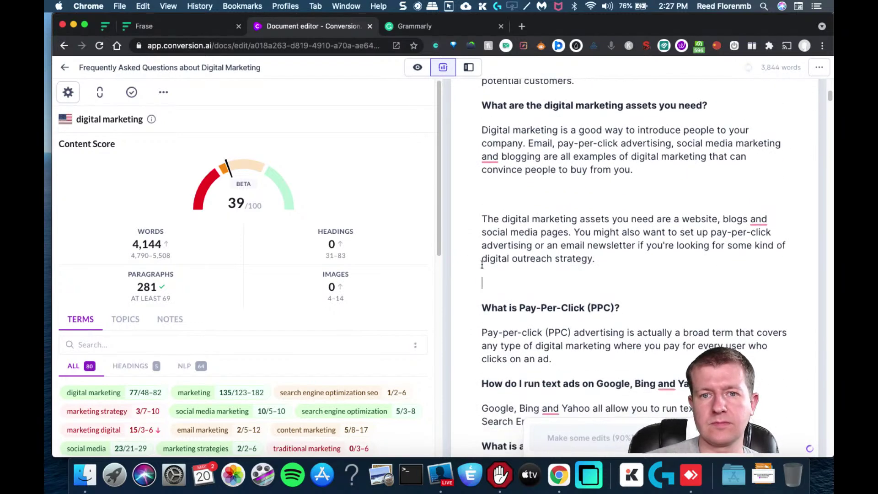
left_click_drag(719, 113, 485, 103)
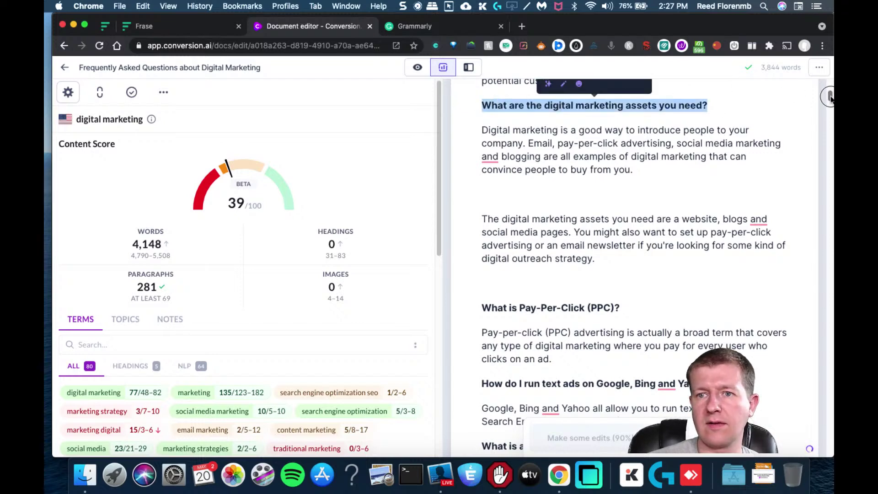
scroll(830, 98, "up", 3)
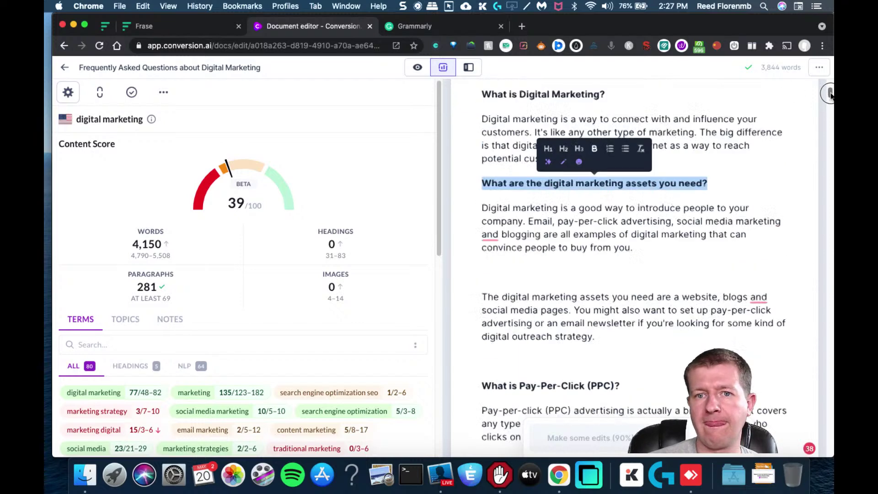
left_click(562, 151)
left_click(482, 189)
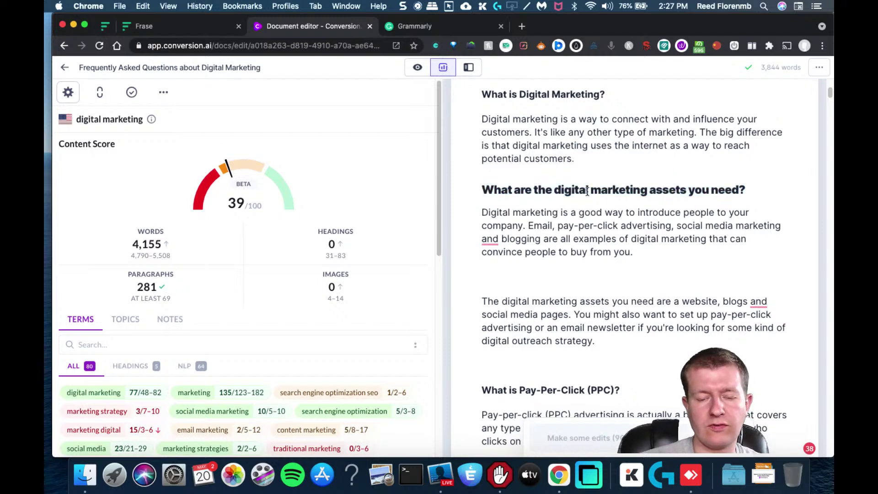
type("##")
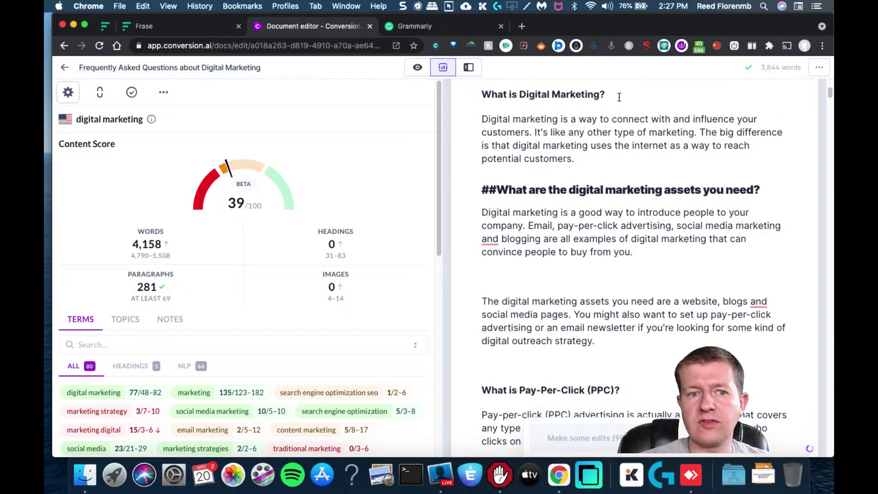
Make 'What is Digital Marketing?' an H2 heading prefixed with ##
triple_click(490, 94)
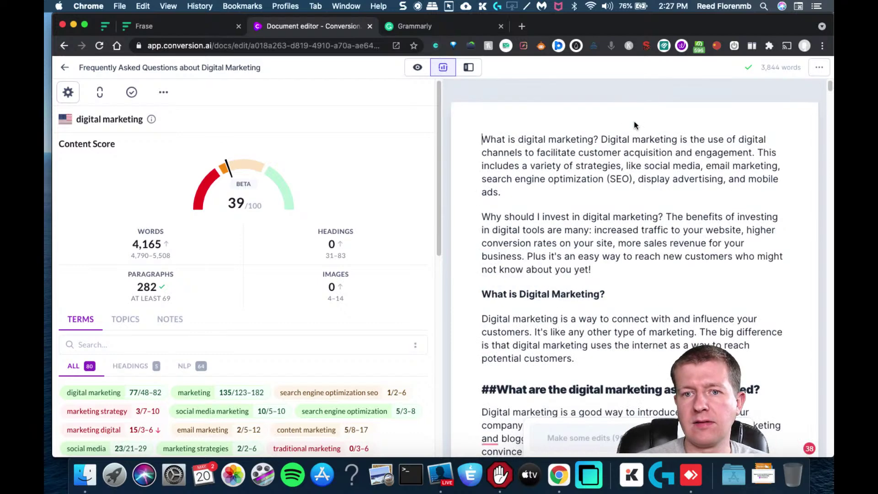
left_click_drag(615, 292, 463, 297)
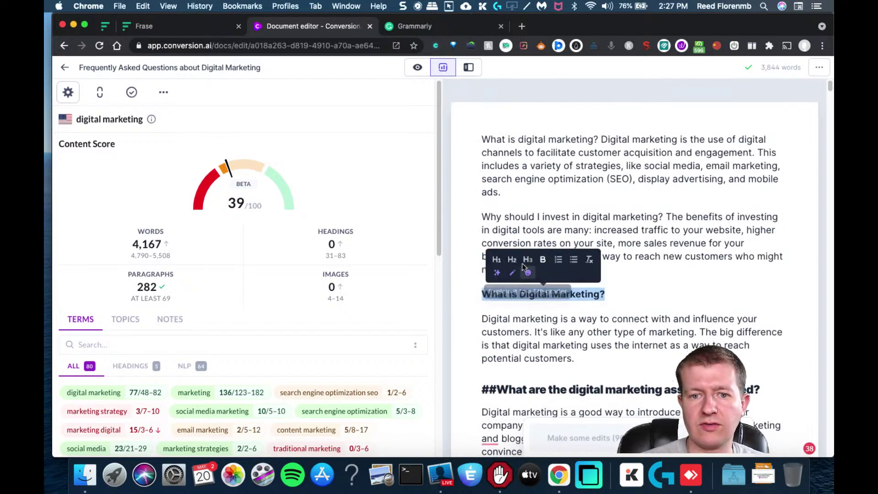
left_click(513, 260)
left_click(483, 301)
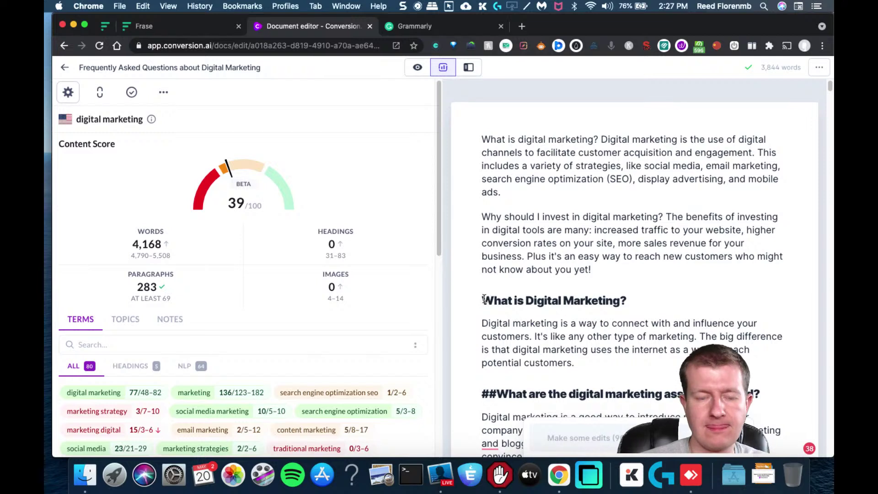
type("##")
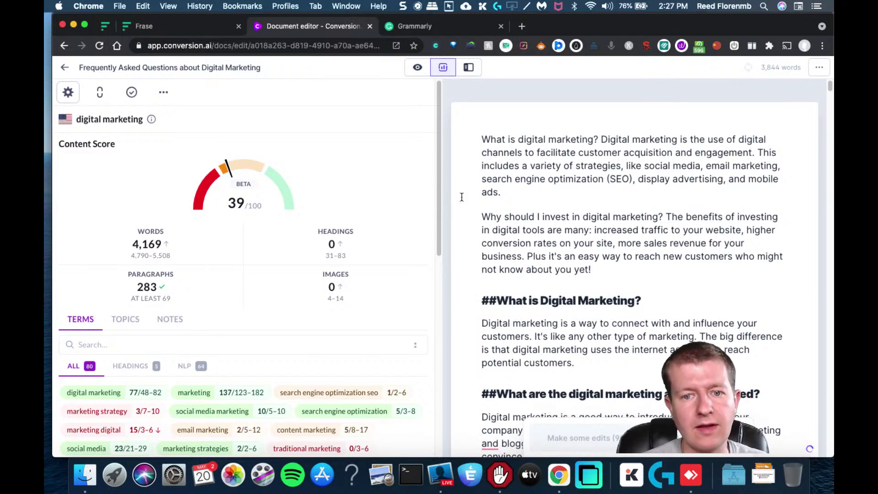
Switch to Power mode and back to SEO mode so the content score shows 55/100 with 2 headings
left_click(468, 67)
left_click(448, 72)
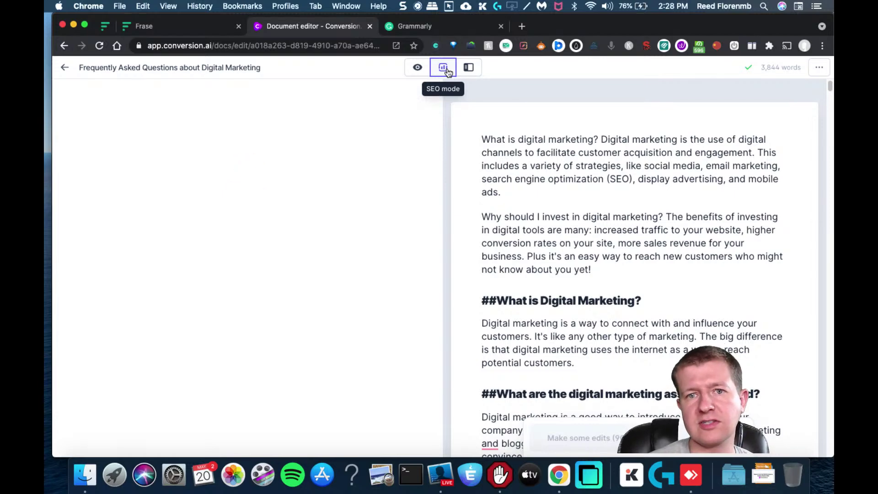
mouse_move(246, 198)
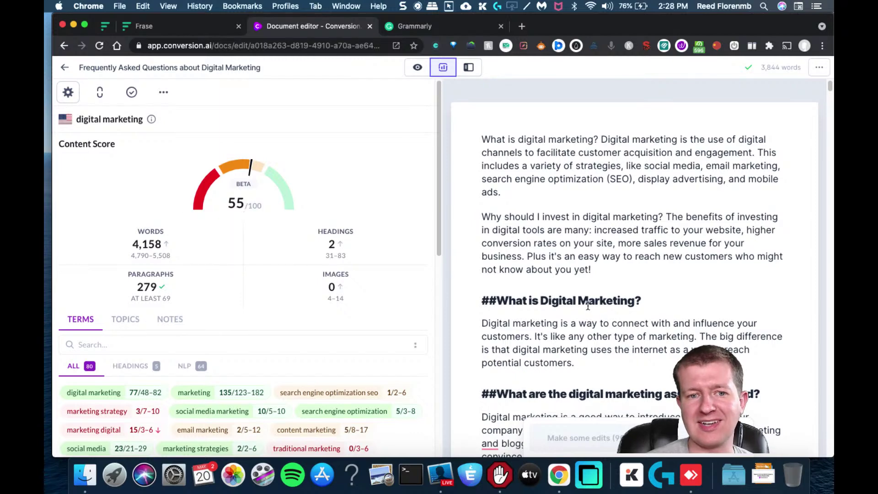
left_click_drag(830, 88, 831, 91)
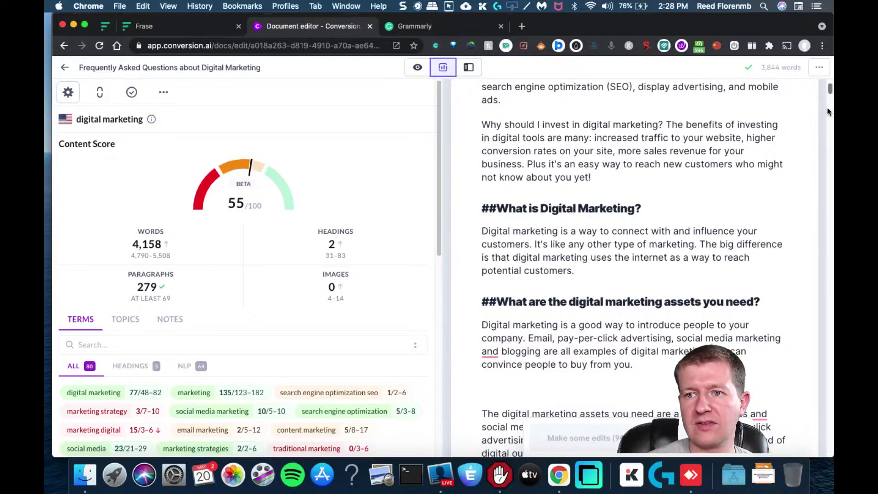
Remove the blank line after the assets answer and select the entire article for copying
left_click_drag(830, 94, 830, 95)
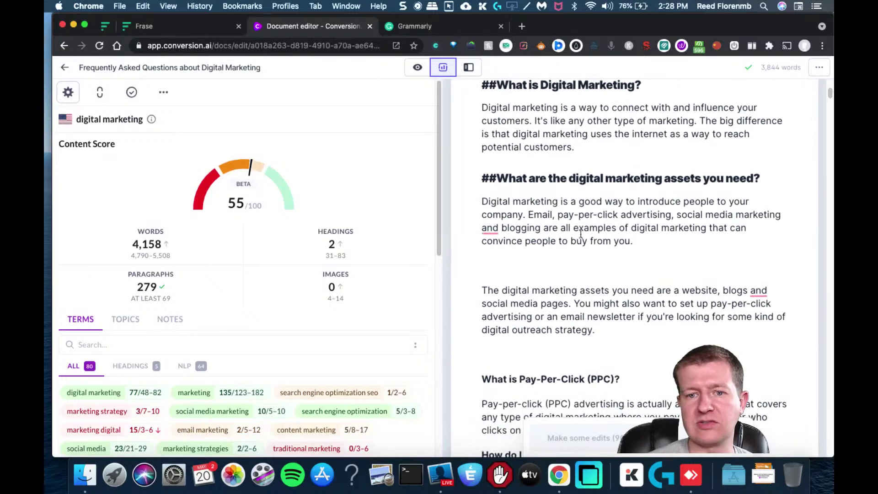
left_click(563, 261)
key("BackSpace")
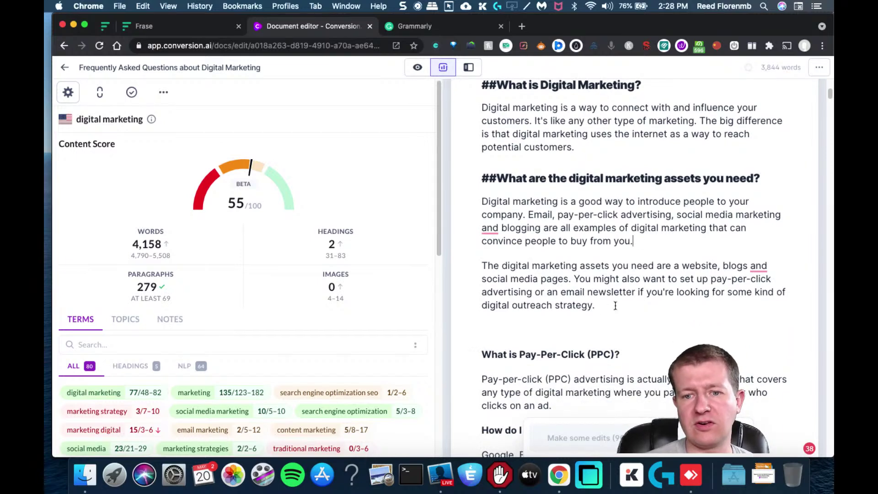
key("super+a")
key("super+c")
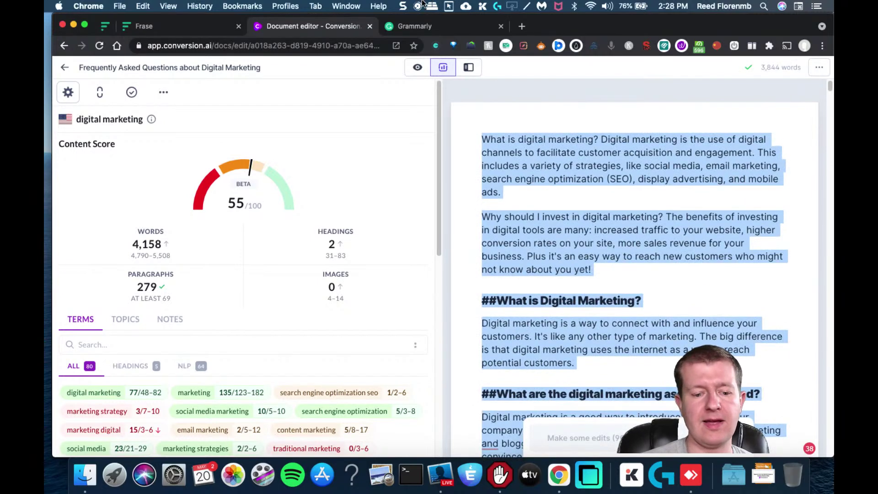
Replace the Grammarly document's old text with the pasted Jarvis article
left_click(447, 28)
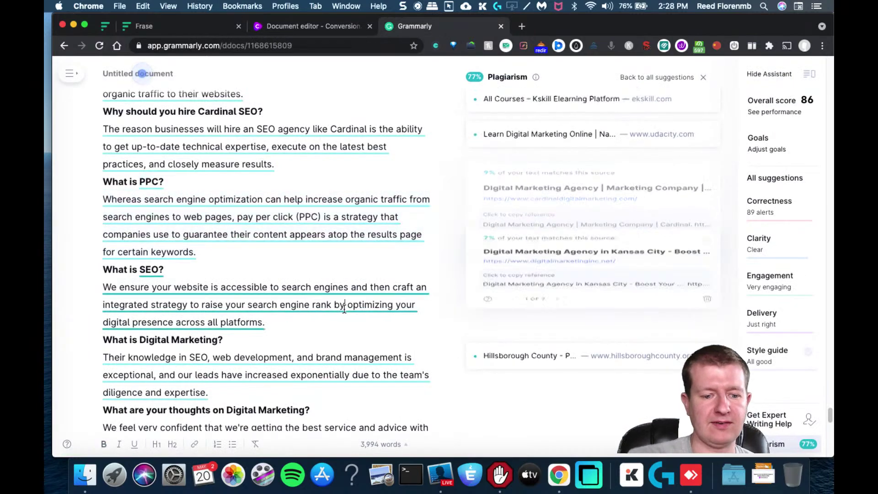
key("super+a")
key("BackSpace")
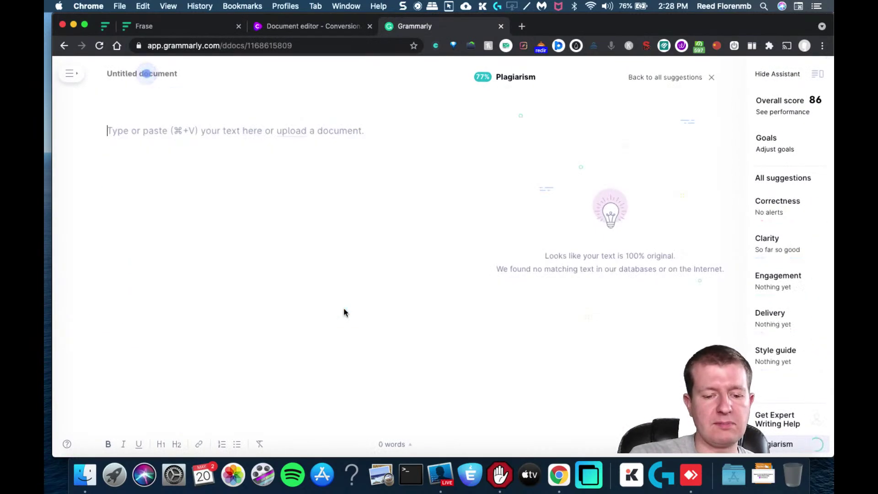
key("super+v")
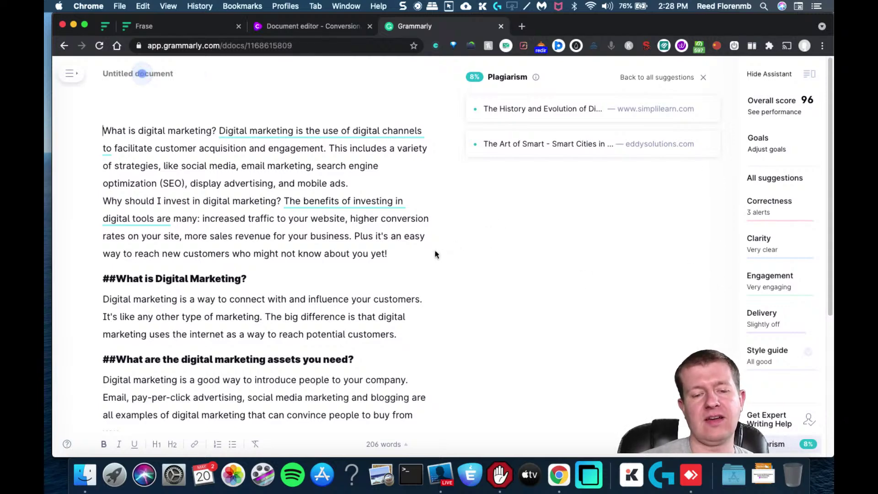
left_click_drag(828, 111, 828, 57)
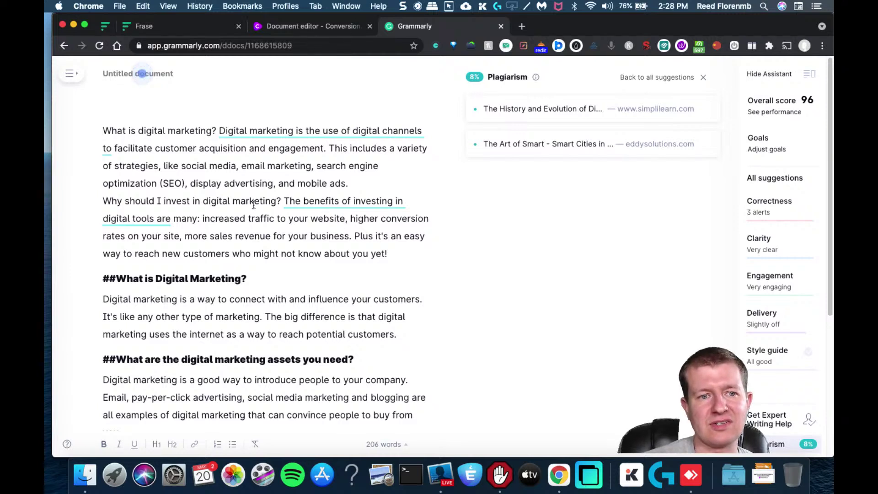
Delete the two opening question paragraphs so the text checks as 100% original
left_click_drag(406, 251, 46, 122)
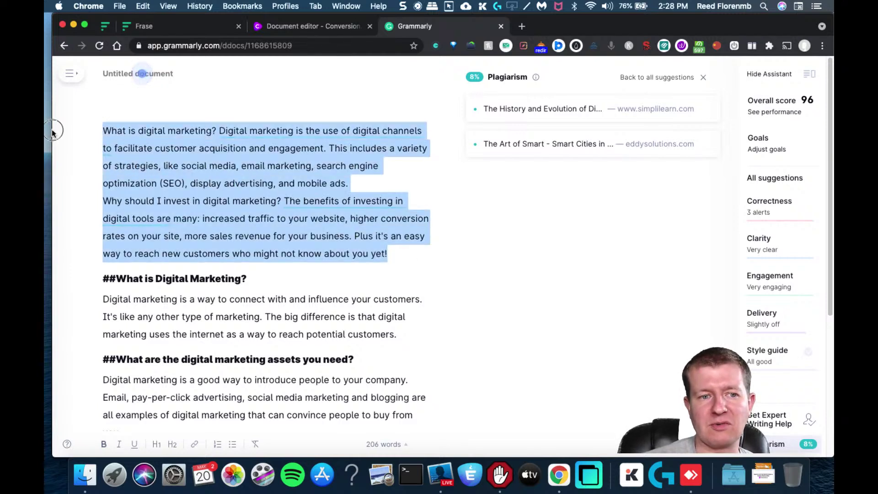
key("BackSpace")
key("Delete")
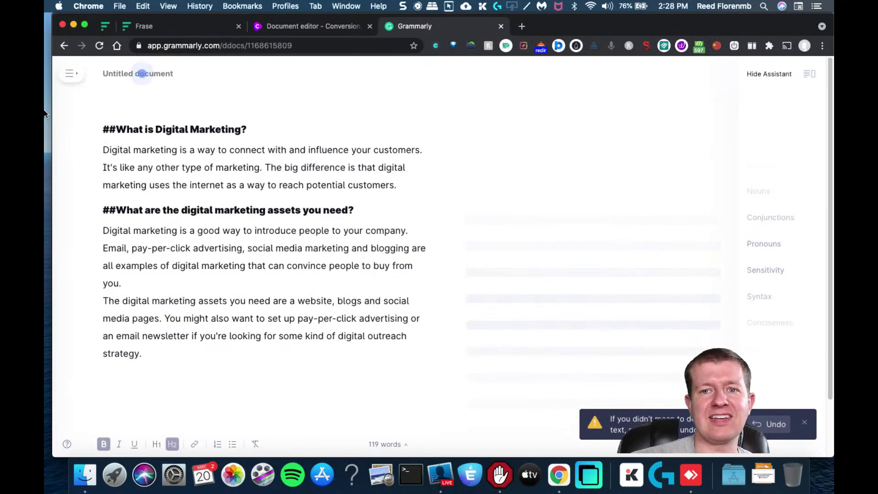
left_click(408, 226)
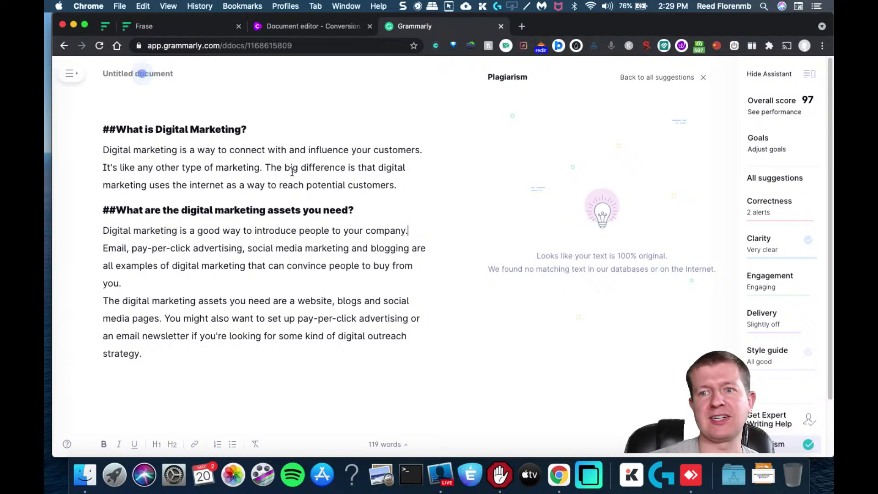
left_click(167, 32)
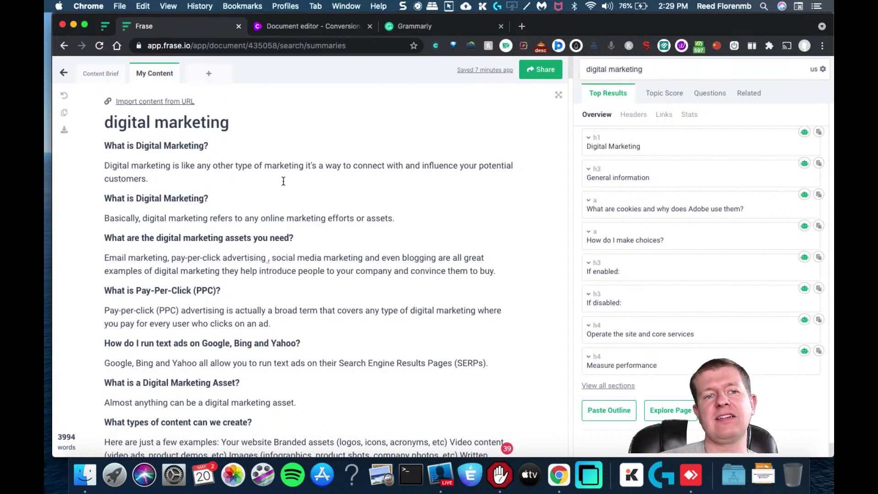
left_click_drag(236, 150, 95, 146)
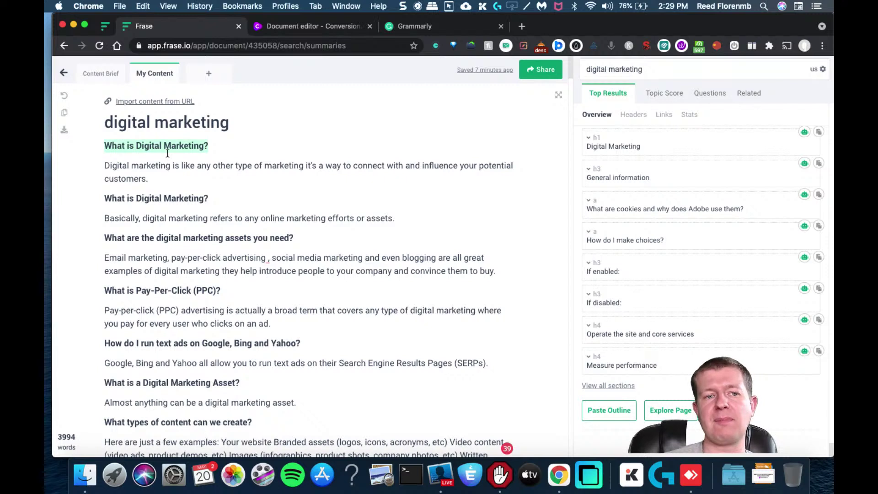
left_click(237, 151)
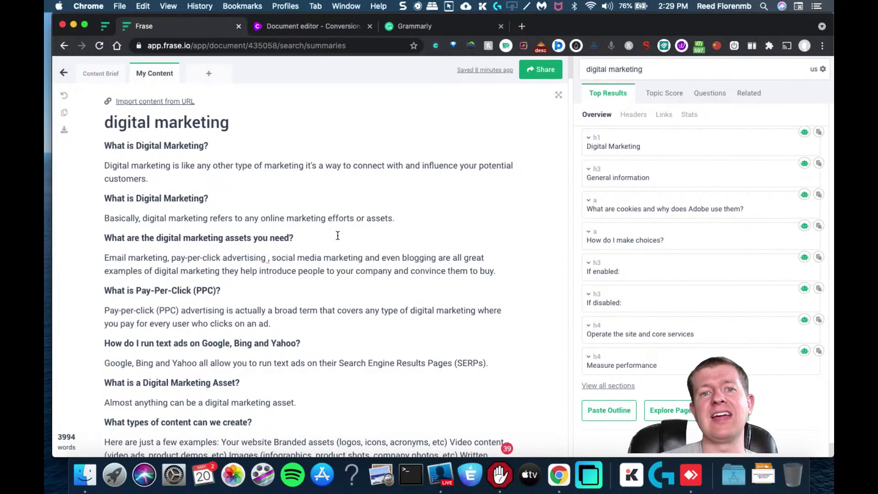
mouse_move(571, 73)
left_mouse_down()
mouse_move(563, 180)
mouse_move(568, 362)
mouse_move(554, 450)
mouse_move(567, 72)
left_mouse_up()
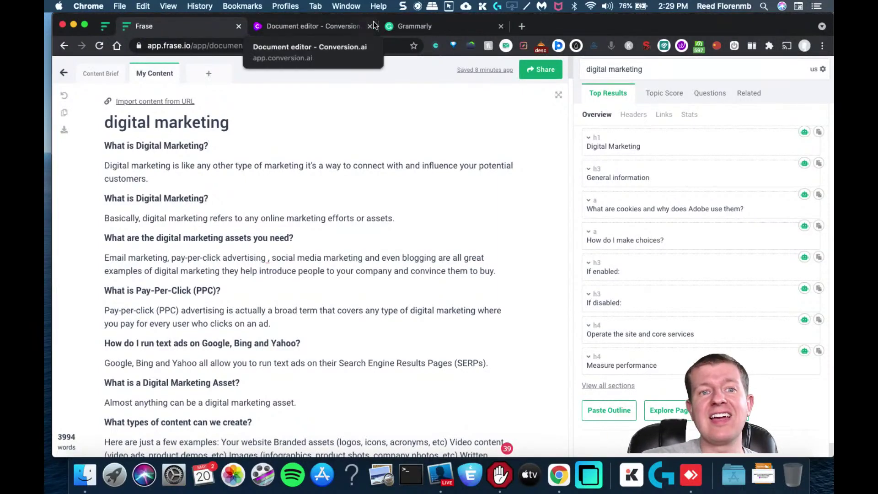
left_click(303, 28)
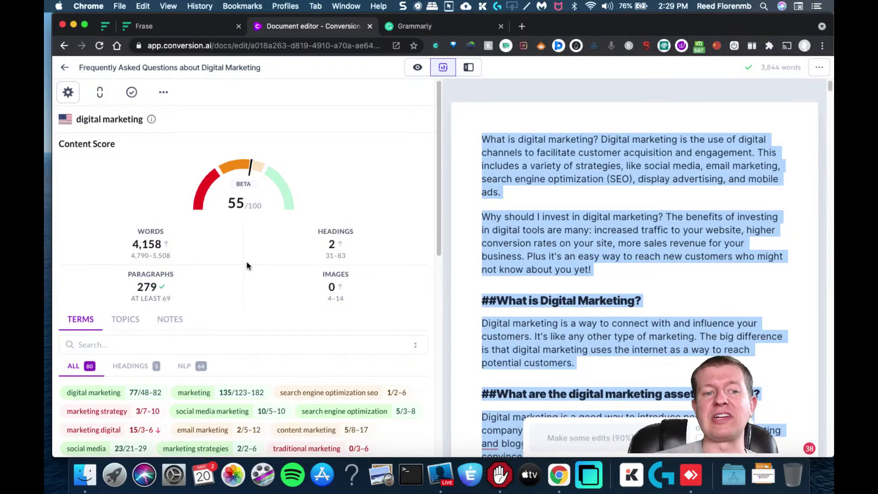
mouse_move(327, 265)
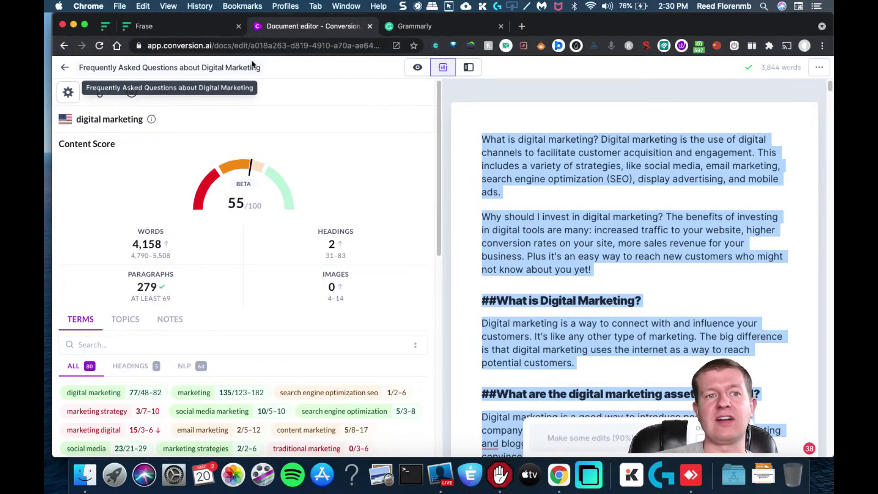
left_click(210, 28)
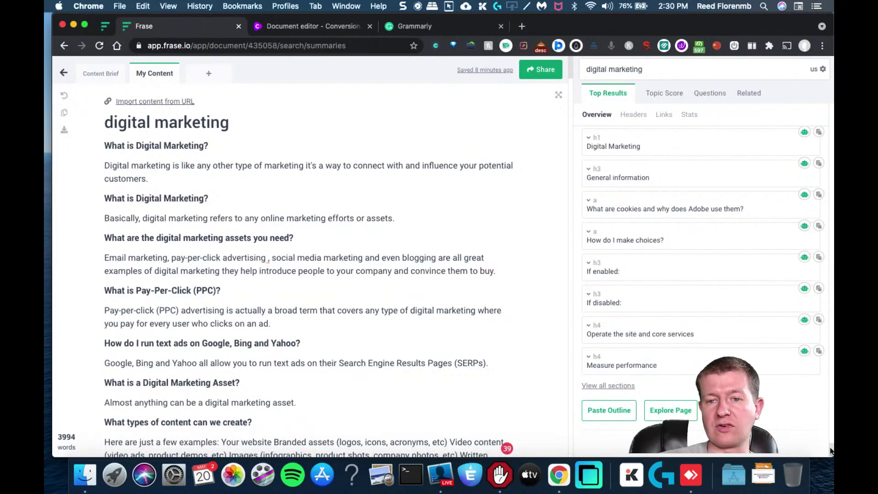
Insert the top search result's outline above the first FAQ heading
left_click_drag(831, 442, 821, 106)
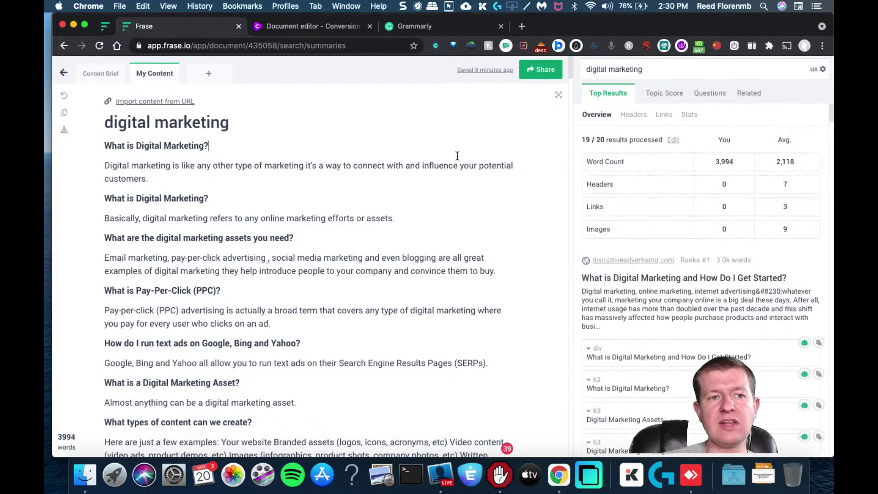
left_click(105, 145)
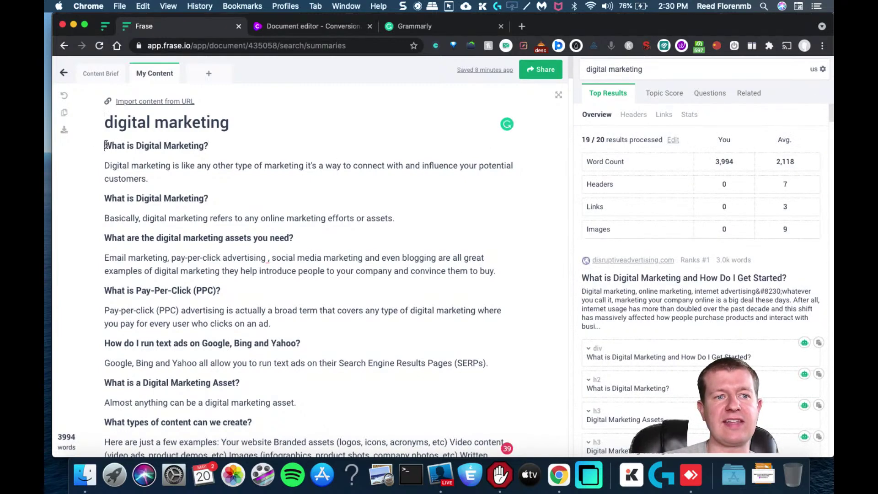
key("Return")
mouse_move(831, 112)
left_mouse_down()
mouse_move(829, 132)
mouse_move(829, 122)
left_mouse_up()
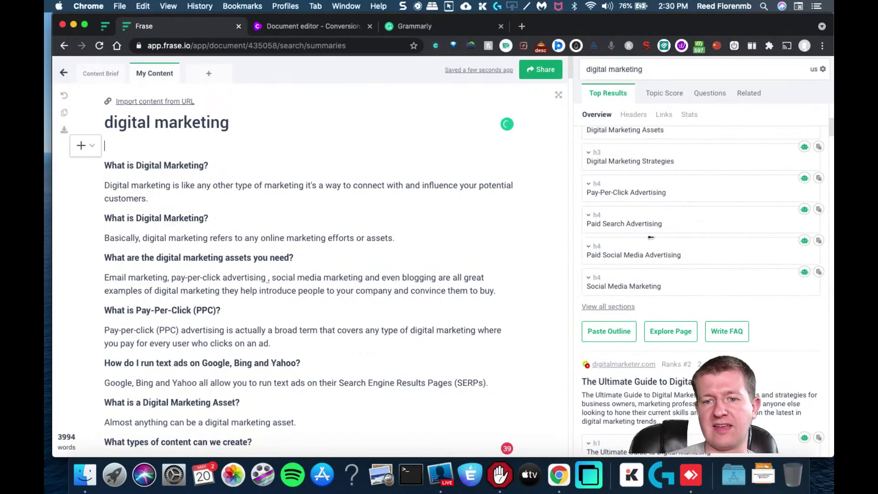
left_click(605, 332)
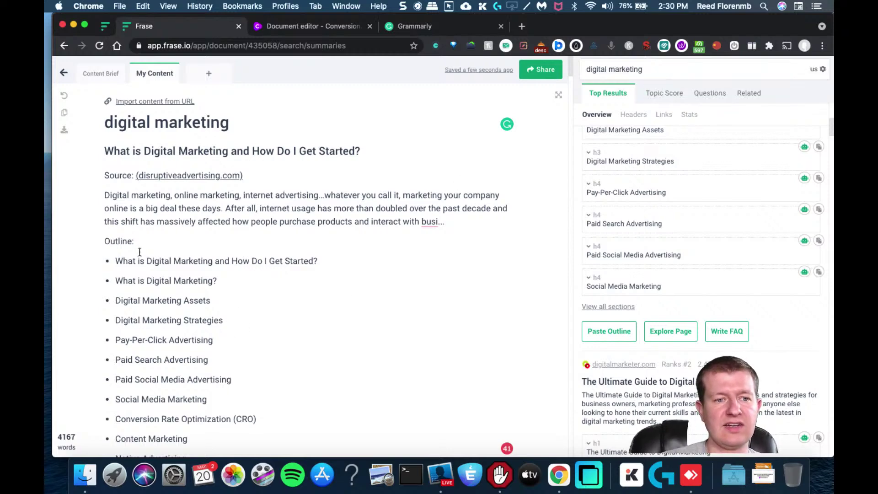
Copy the pasted outline's list of headings
left_click(120, 262)
left_click_drag(120, 262, 220, 322)
key("cmd+c")
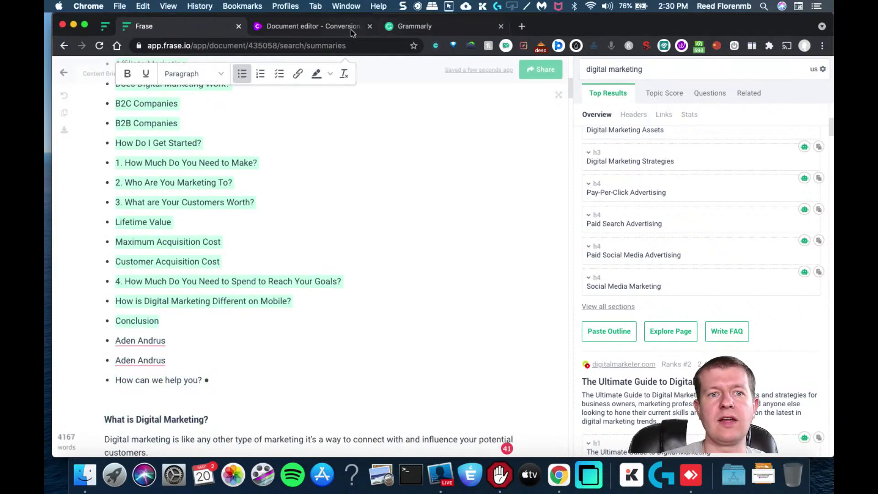
Paste the copied Frase outline at the top of the Conversion.ai document
left_click(349, 29)
left_click(486, 137)
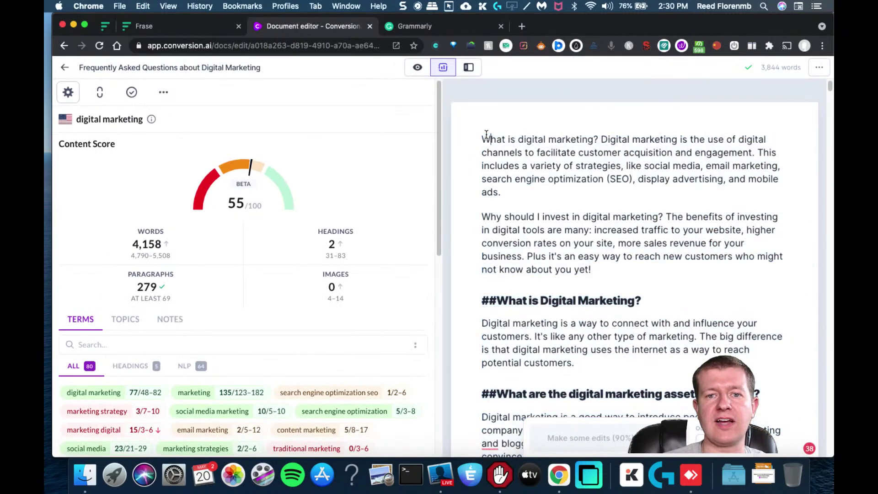
key("cmd+v")
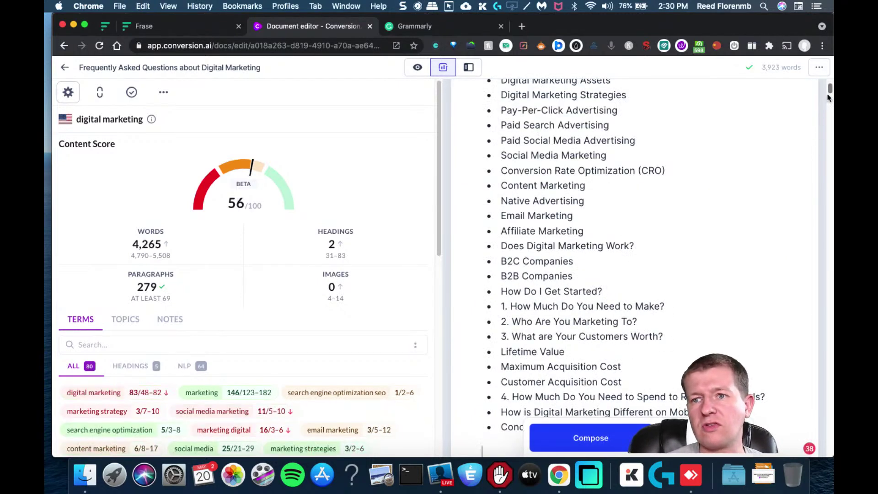
scroll(620, 191, "up", 4)
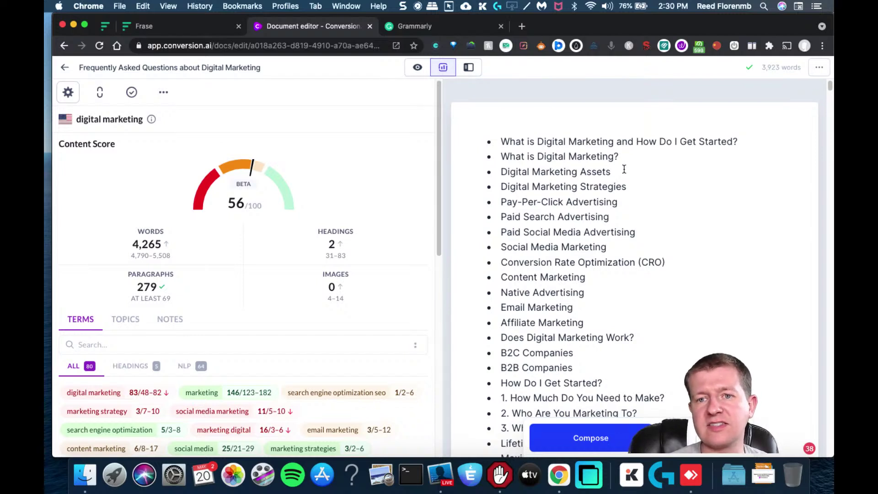
Compose content after 'Digital Marketing Assets', then undo all the generated bullets
left_click(625, 169)
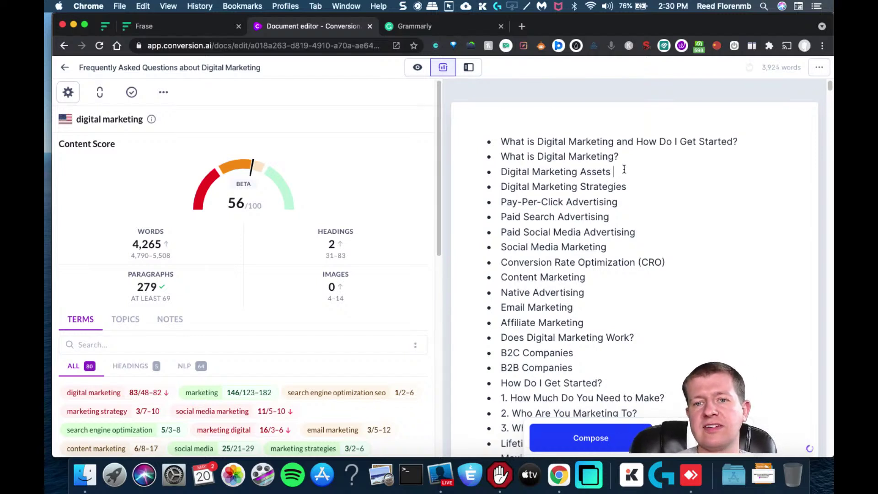
left_click(630, 435)
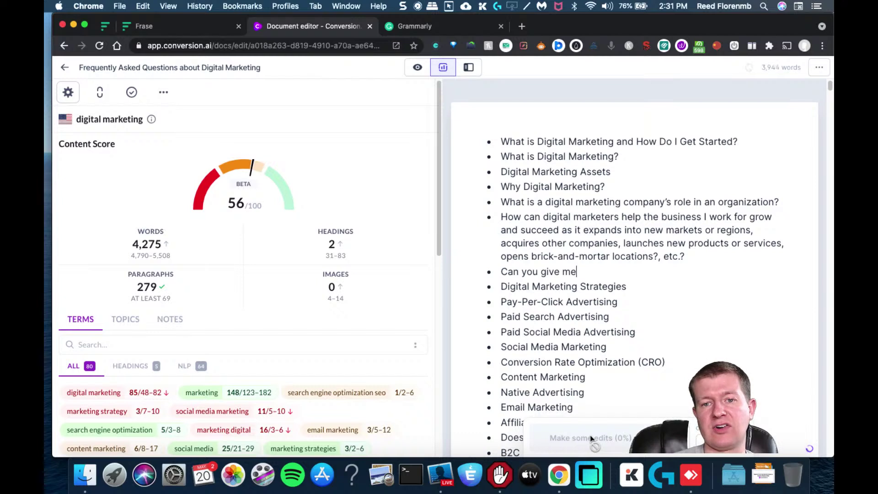
key("super+z")
key("super+z")
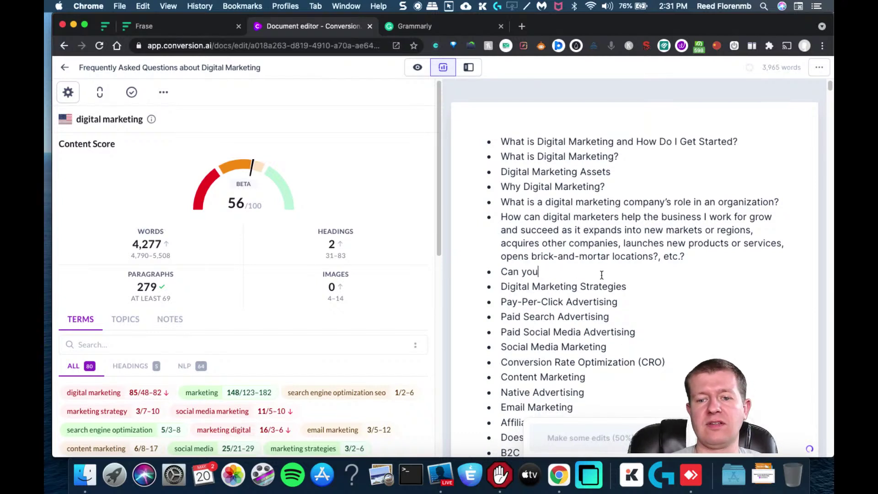
key("super+z")
key("super+z")
key("super+z")
key("super+z")
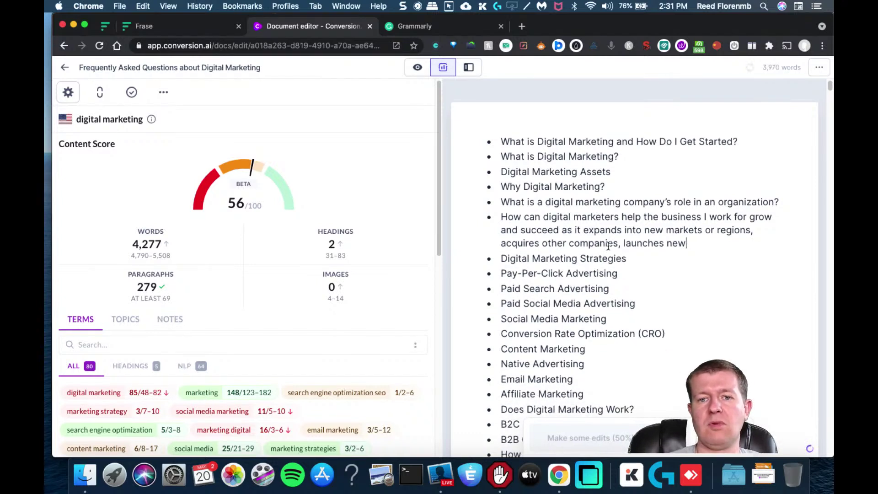
key("super+z")
key("super+z")
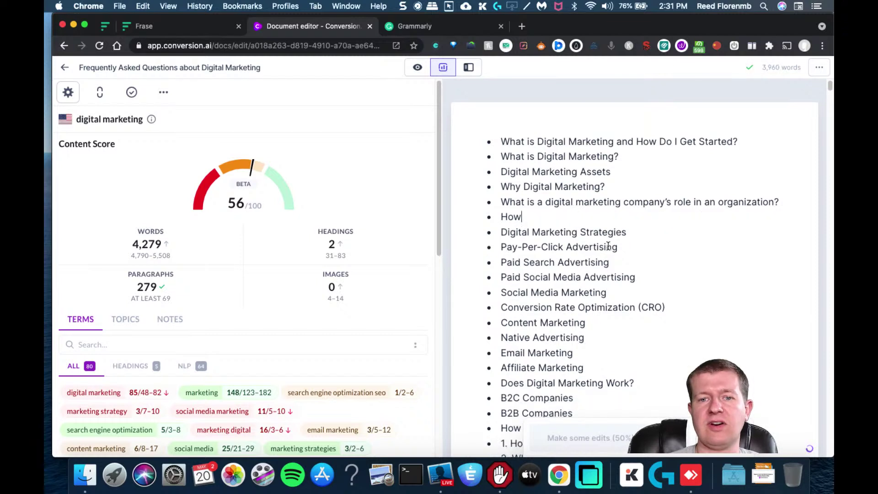
key("super+z")
key("super+z")
key("super+z")
key("super+z")
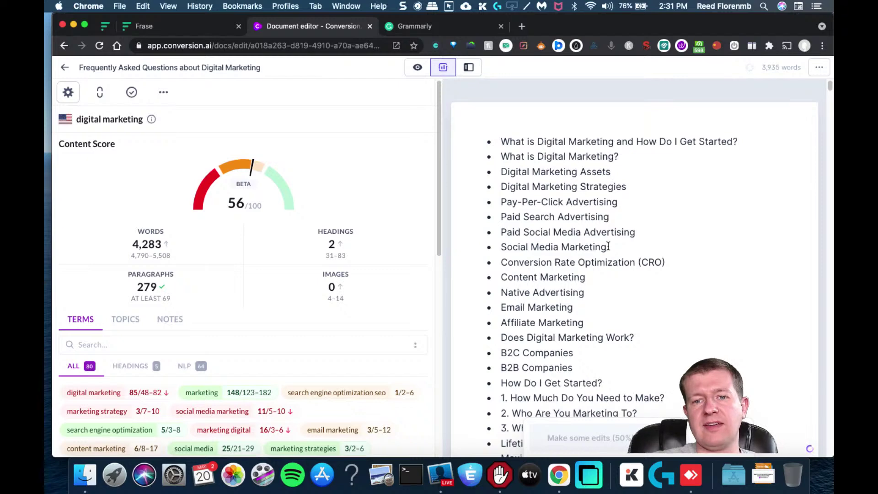
Bring back the pasted Frase outline after undoing it
key("super+z")
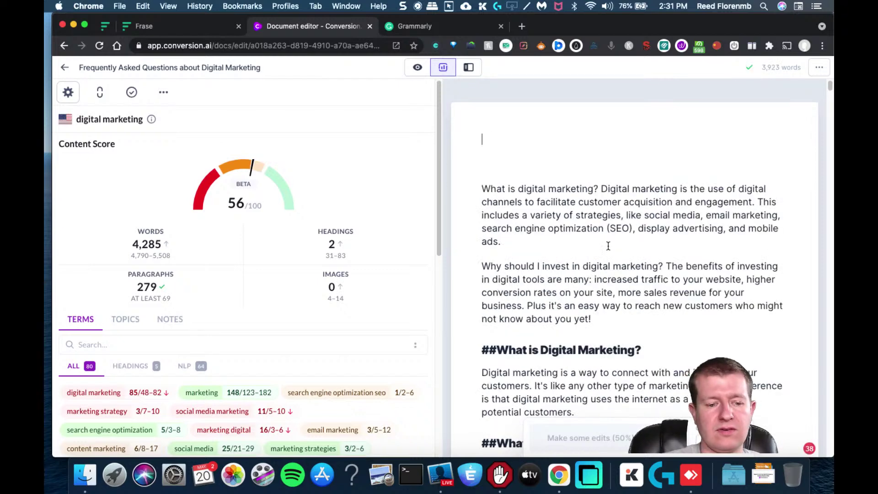
key("super+shift+z")
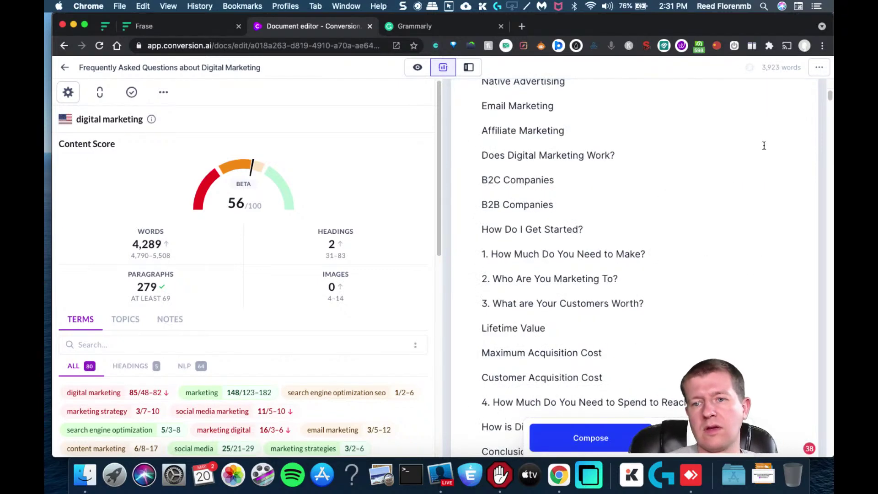
left_click_drag(830, 98, 830, 87)
Have the AI write lines under Digital Marketing Assets, adding Blog Posts, Social Media Content, Infographics and Video Marketing
left_click(613, 188)
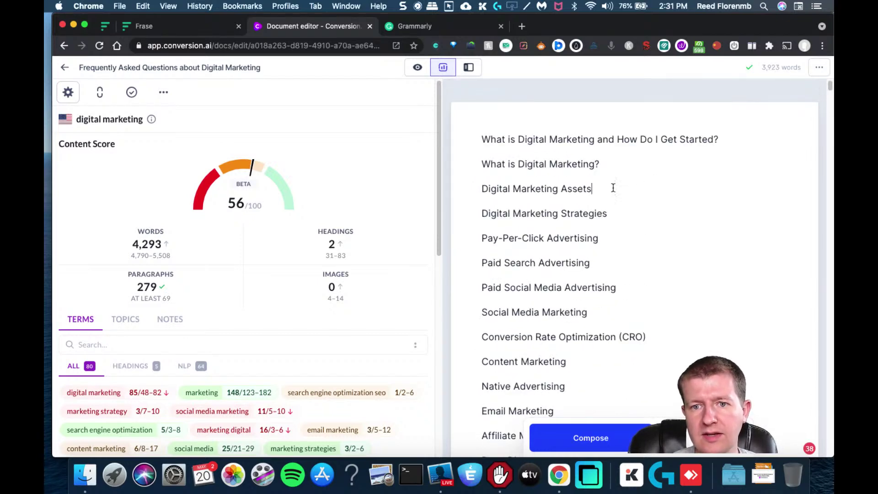
left_click(615, 435)
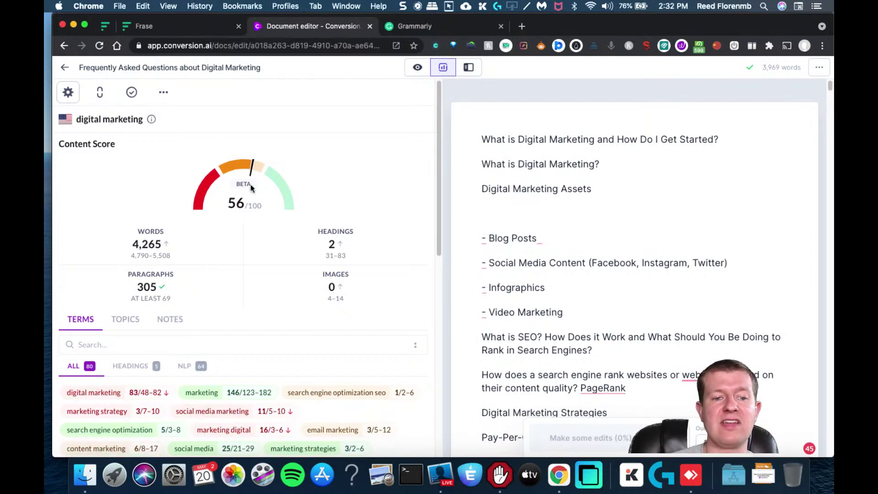
mouse_move(252, 174)
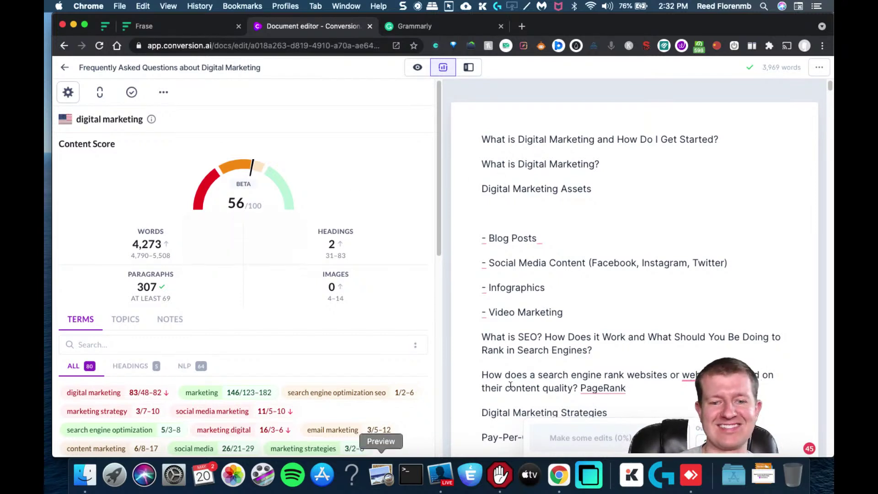
left_click(440, 474)
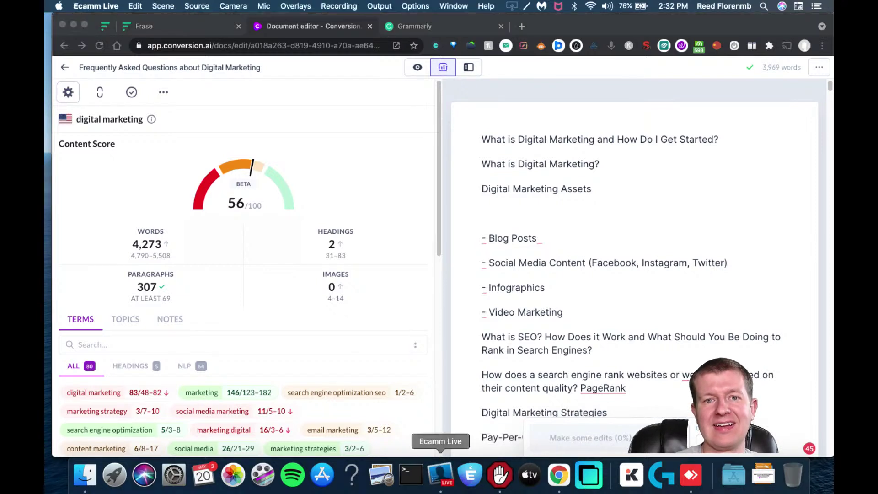